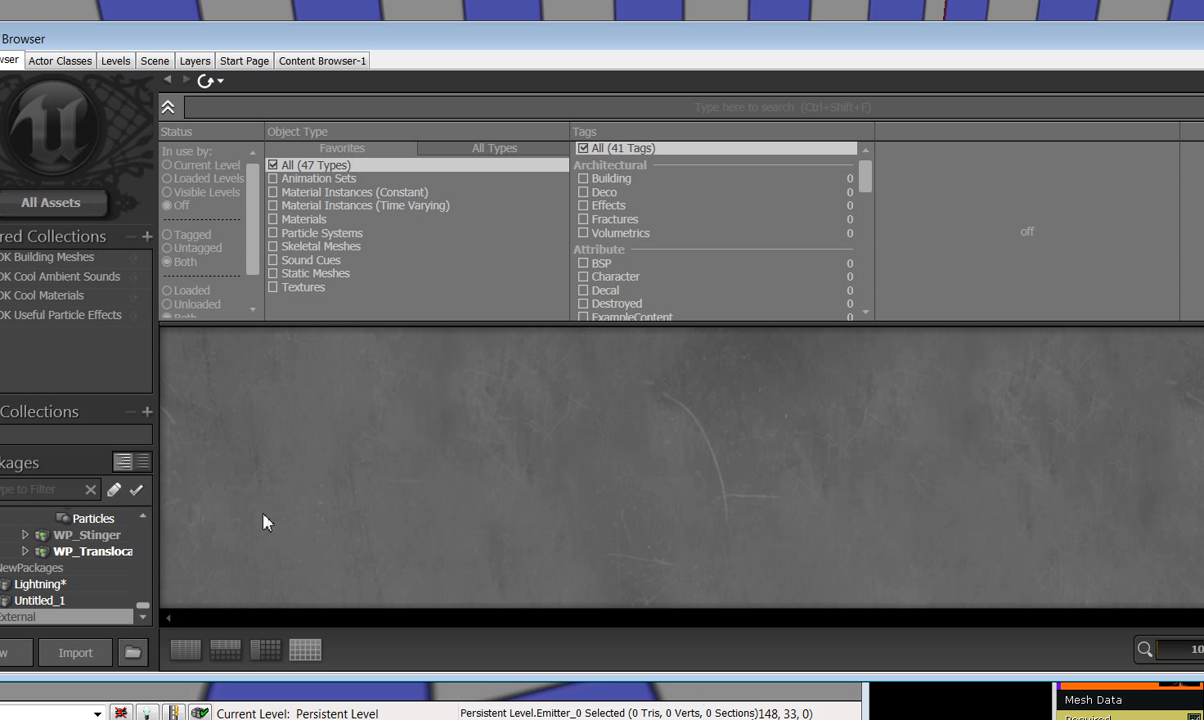
Step: Choose the blood1 and bloodMist TGA files for import from School, Mod 3, Team Game Production 2, Blood Spurt
{"action": "left_click", "coordinate": [62, 654]}
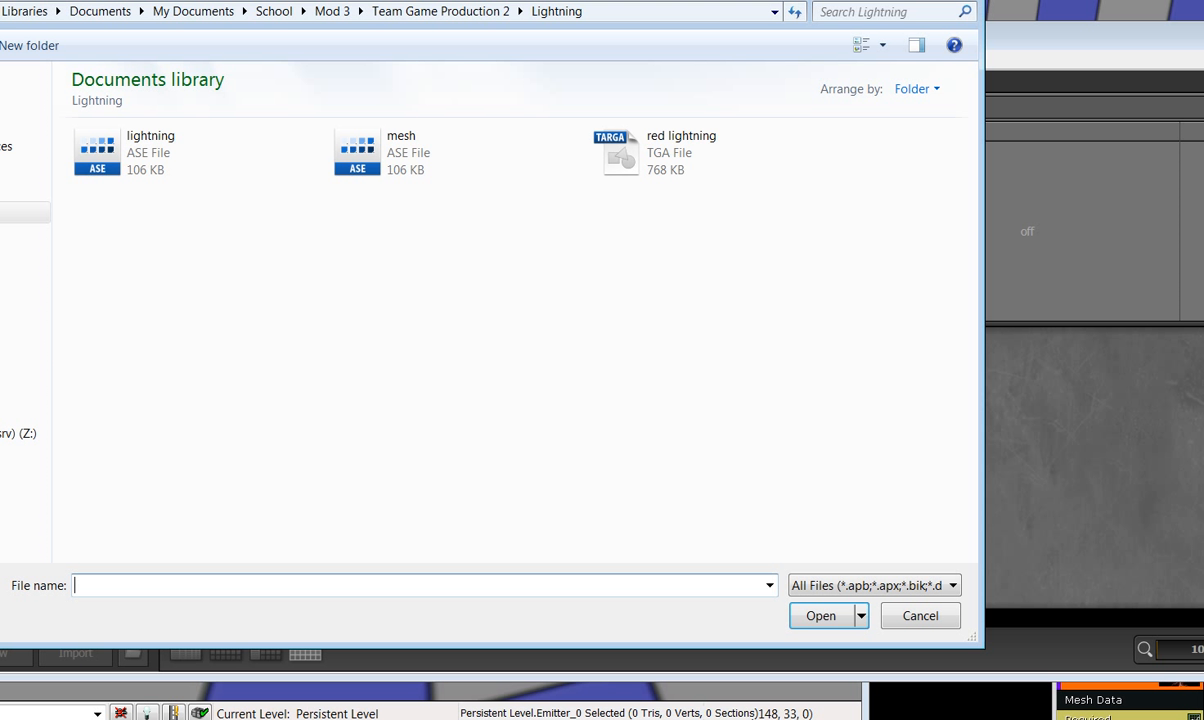
{"action": "left_click", "coordinate": [27, 14]}
{"action": "double_click", "coordinate": [130, 150]}
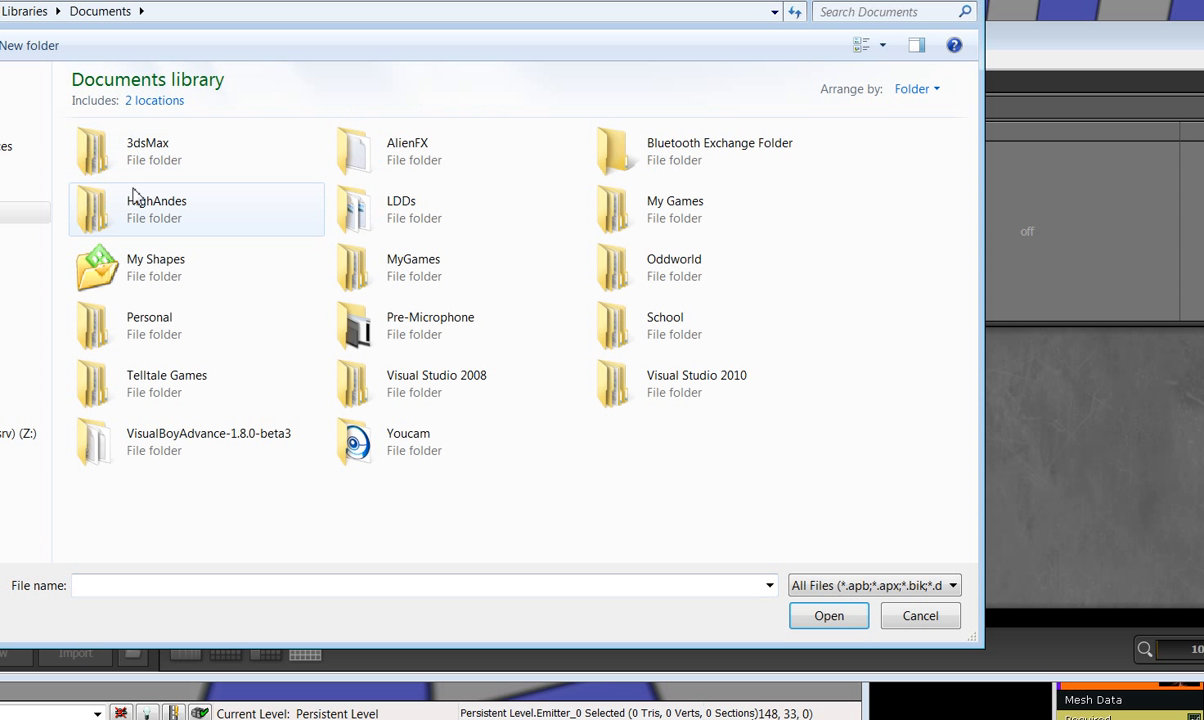
{"action": "double_click", "coordinate": [712, 341]}
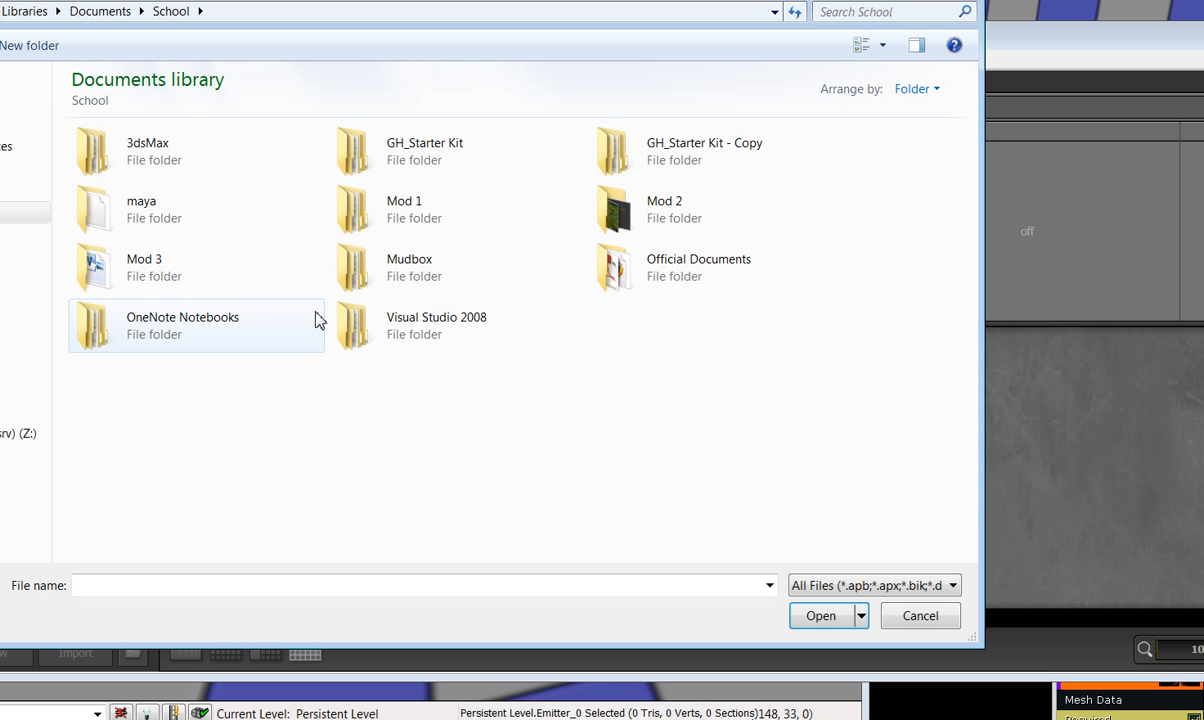
{"action": "double_click", "coordinate": [148, 255]}
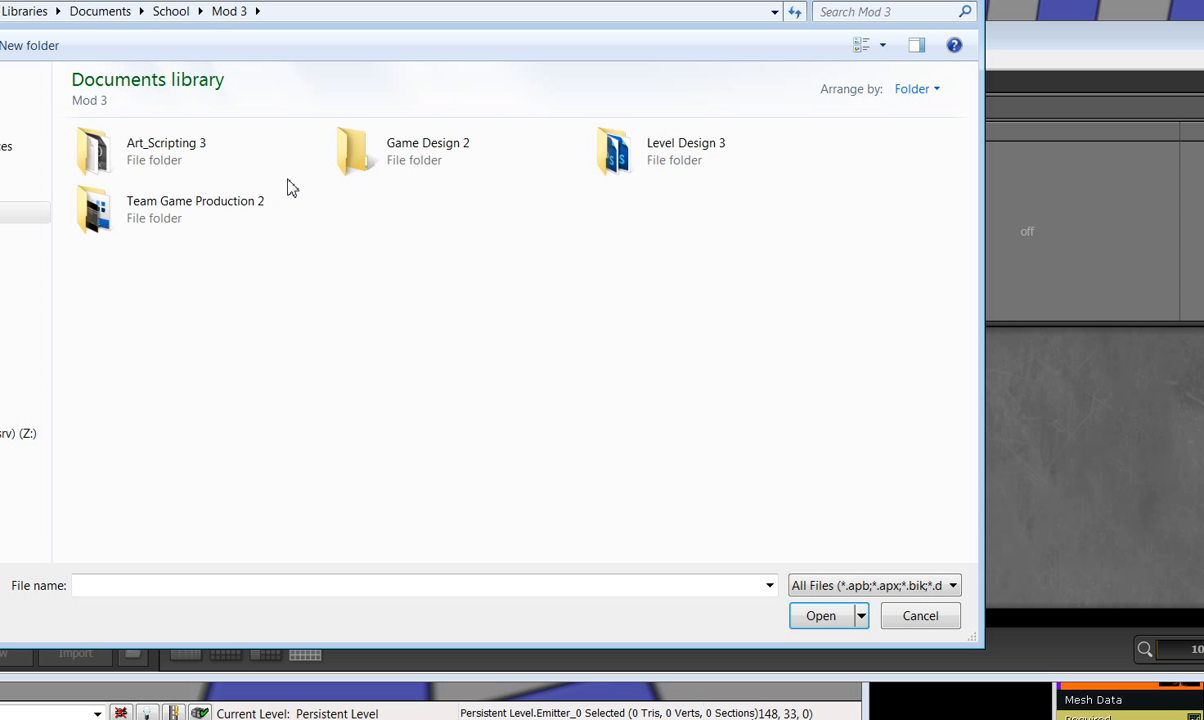
{"action": "double_click", "coordinate": [242, 214]}
{"action": "double_click", "coordinate": [200, 158]}
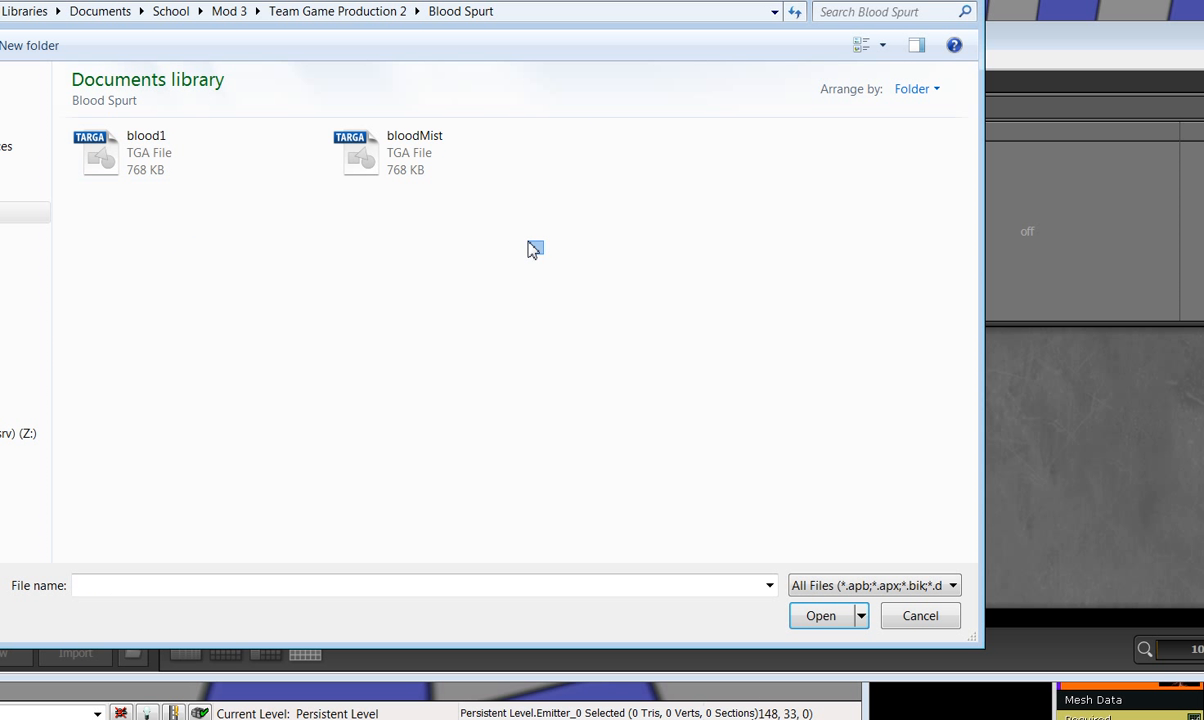
{"action": "left_click_drag", "start_coordinate": [540, 250], "coordinate": [45, 129]}
{"action": "left_click", "coordinate": [822, 616]}
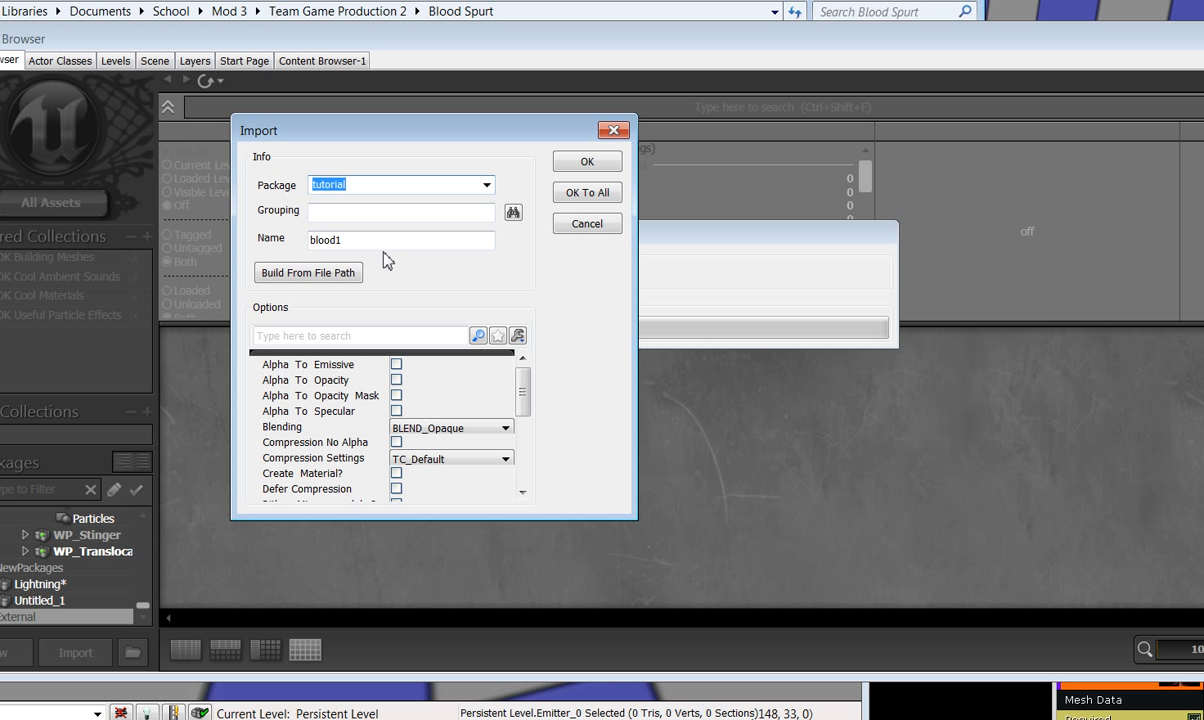
Step: Import both textures, blood1 and bloodMist, into a package named bloodspurt
{"action": "type", "text": "bloodspurt"}
{"action": "left_click", "coordinate": [584, 166]}
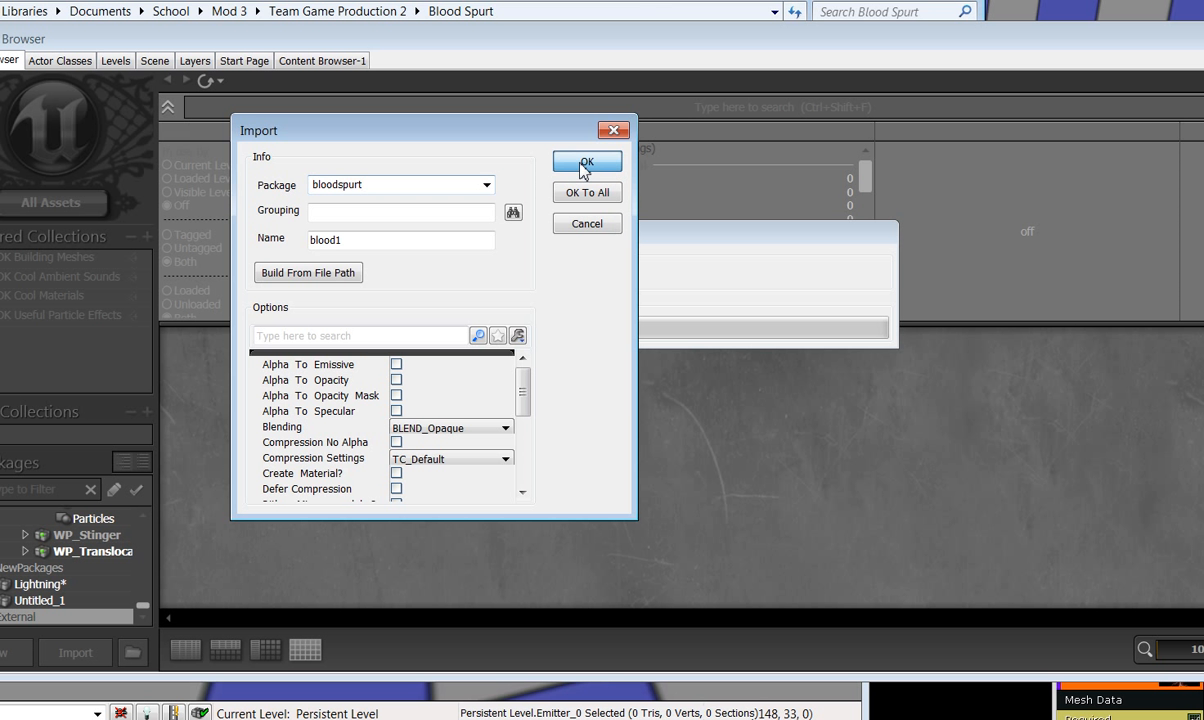
{"action": "left_click", "coordinate": [582, 166]}
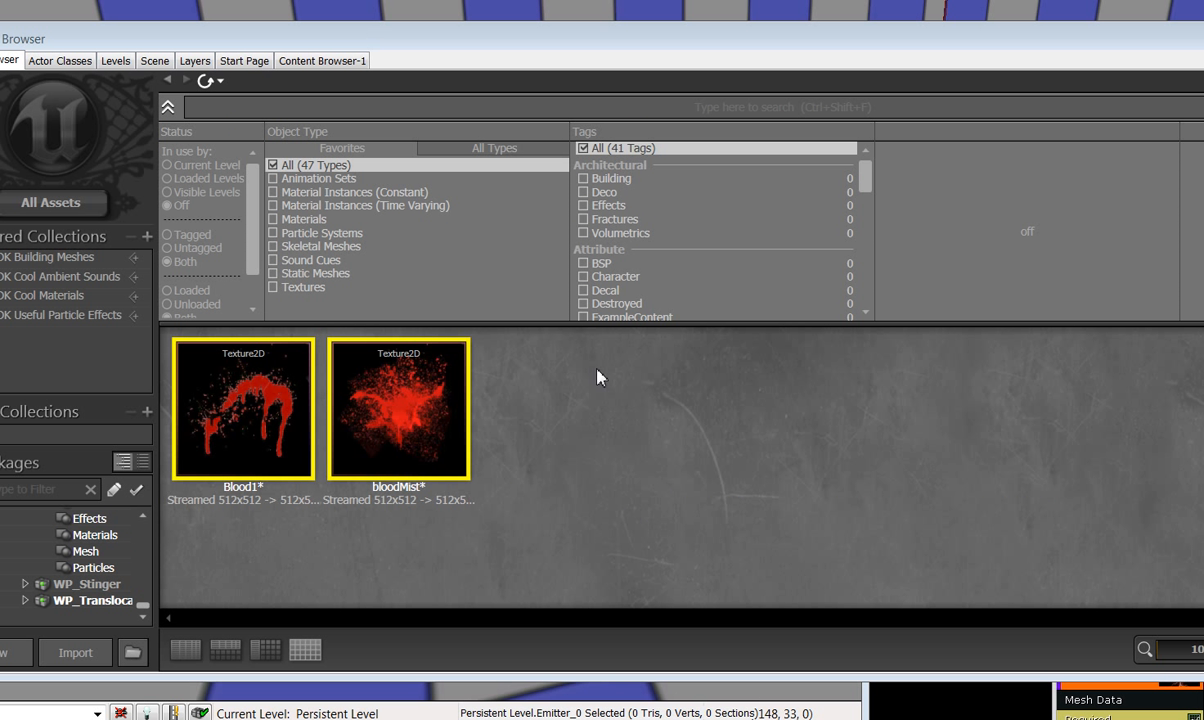
{"action": "left_click", "coordinate": [598, 500]}
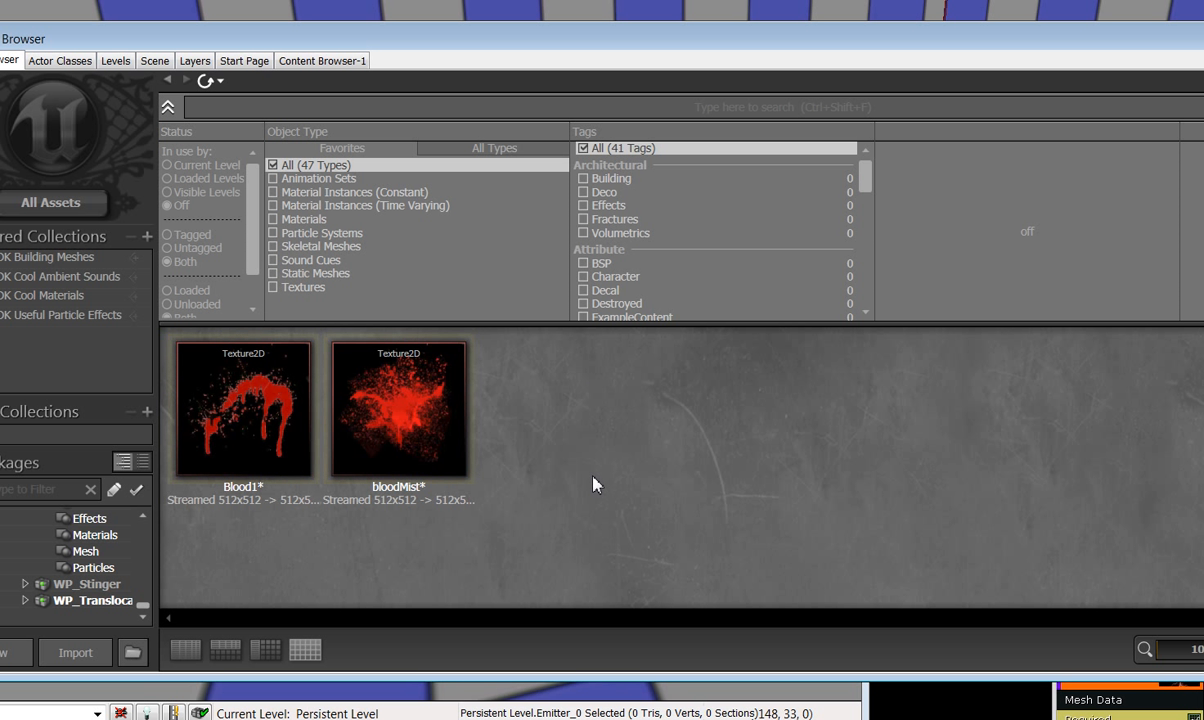
Step: Create the material bloodMist_Mat from the bloodMist texture in the bloodspurt package and open it for editing
{"action": "left_click", "coordinate": [408, 390]}
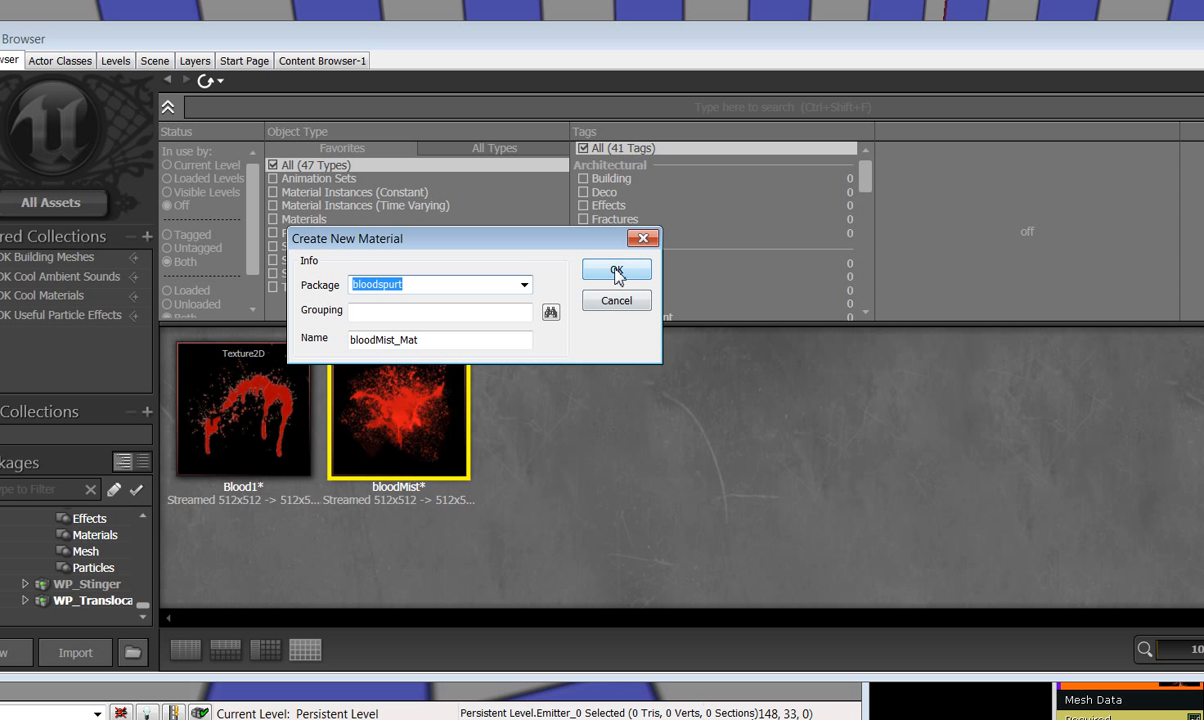
{"action": "left_click", "coordinate": [616, 272]}
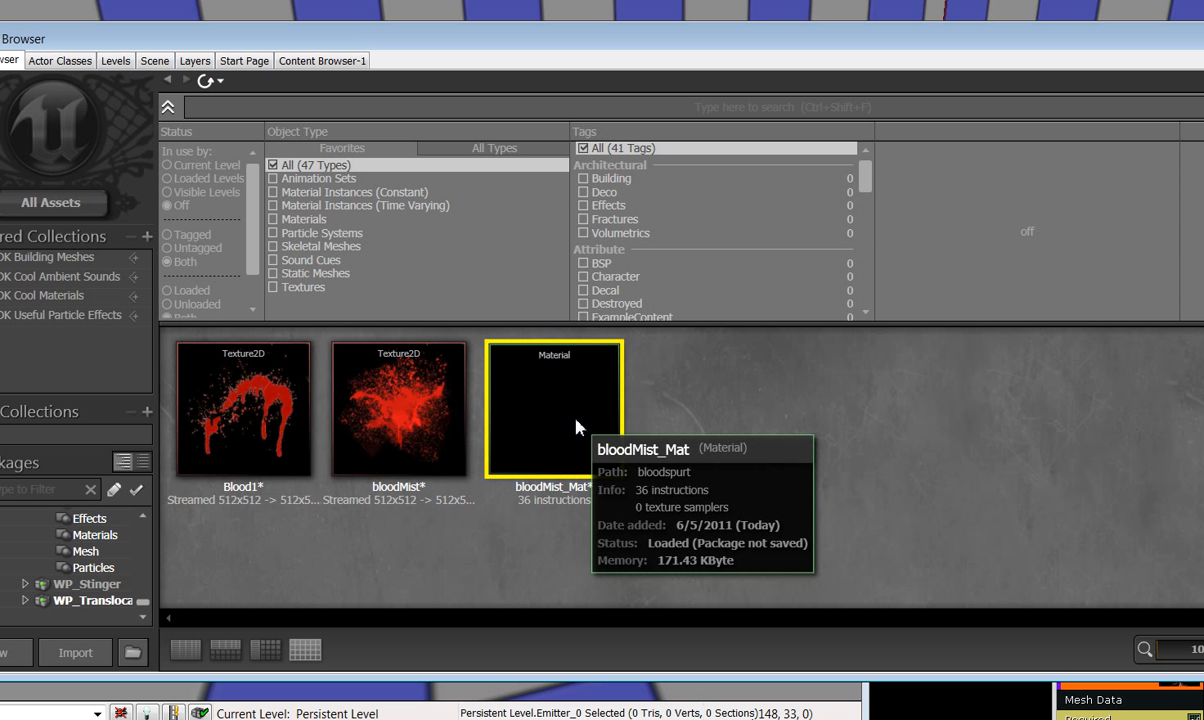
{"action": "double_click", "coordinate": [578, 428]}
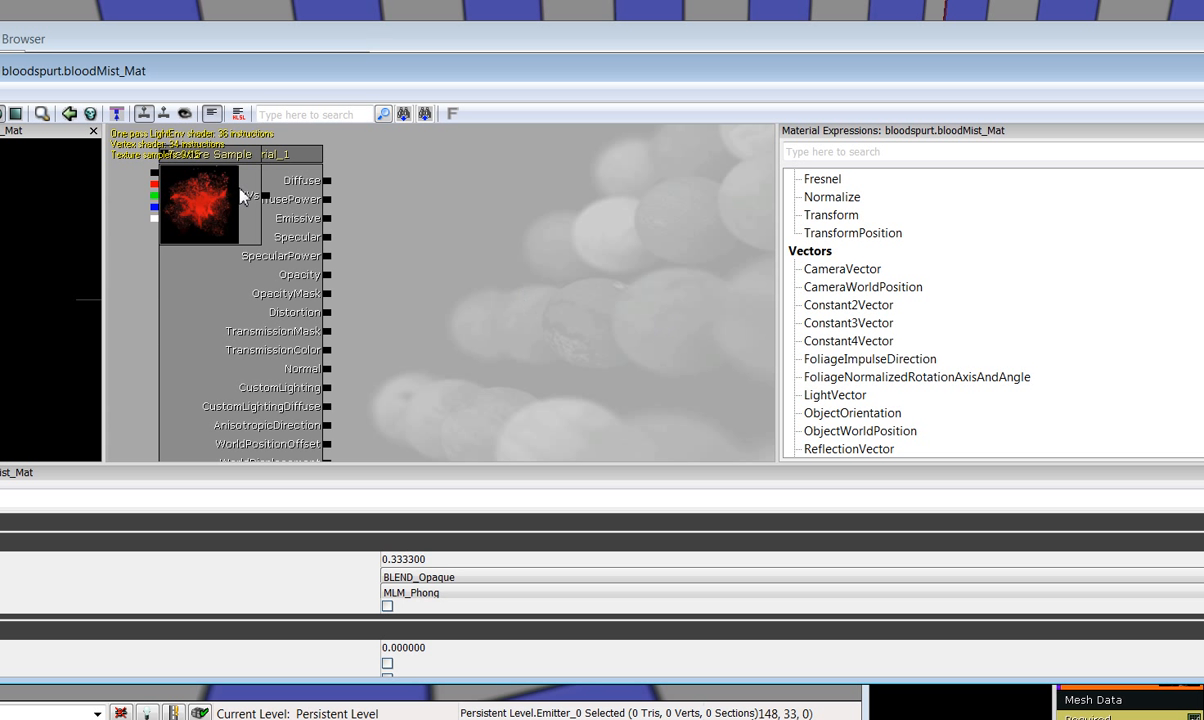
Step: Place the Texture Sample node clear of the material node and add a VertexColor and a Multiply node to the graph
{"action": "left_click", "coordinate": [240, 196]}
{"action": "left_click_drag", "start_coordinate": [240, 196], "coordinate": [606, 246]}
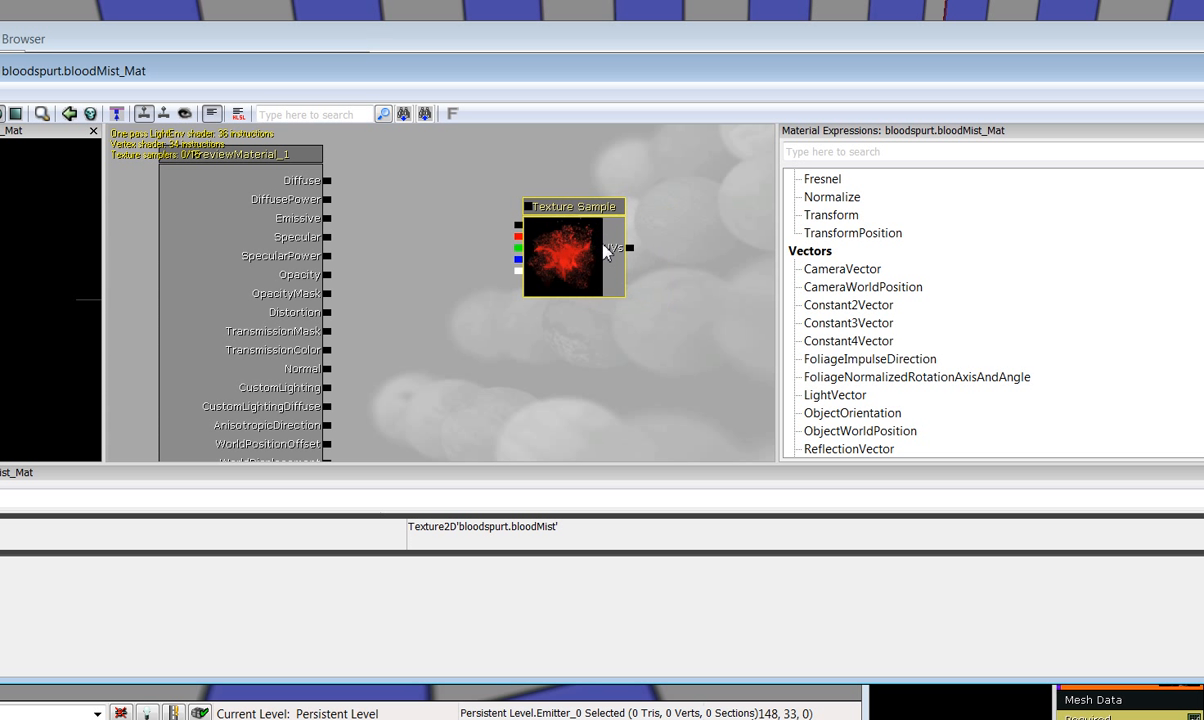
{"action": "left_click", "coordinate": [825, 152]}
{"action": "type", "text": "ver"}
{"action": "left_click_drag", "start_coordinate": [810, 199], "coordinate": [588, 379]}
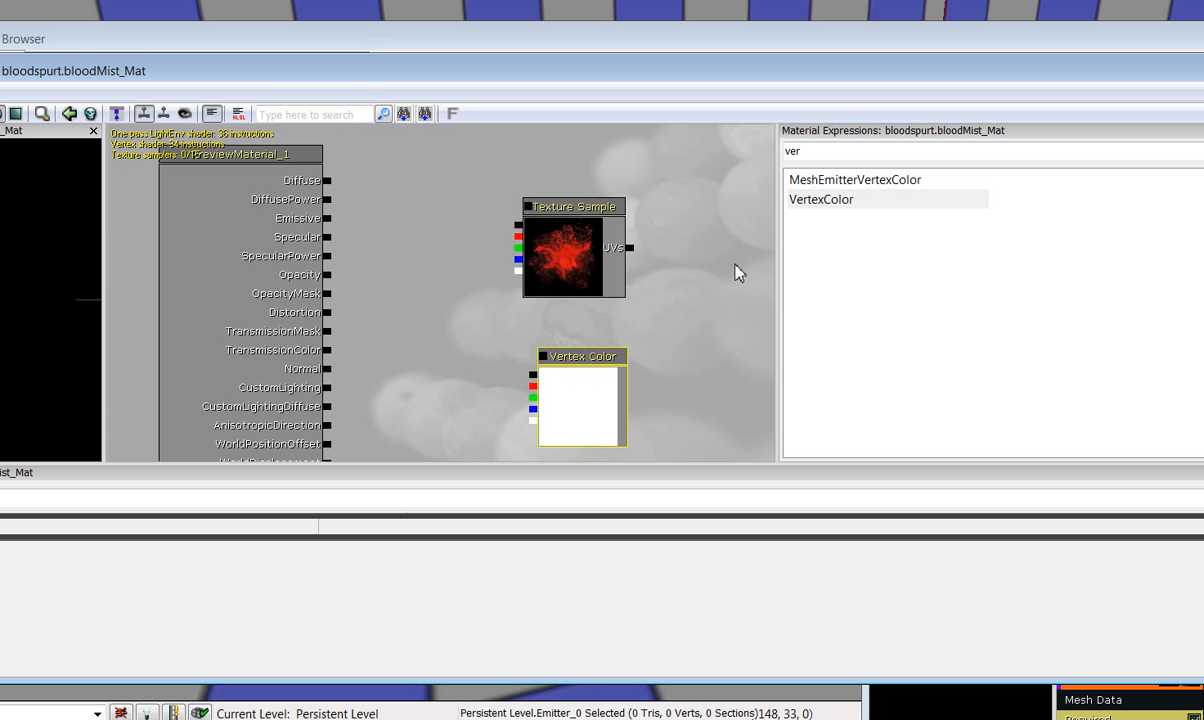
{"action": "left_click_drag", "start_coordinate": [830, 152], "coordinate": [427, 314]}
{"action": "type", "text": "mul"}
{"action": "left_click_drag", "start_coordinate": [521, 365], "coordinate": [449, 296]}
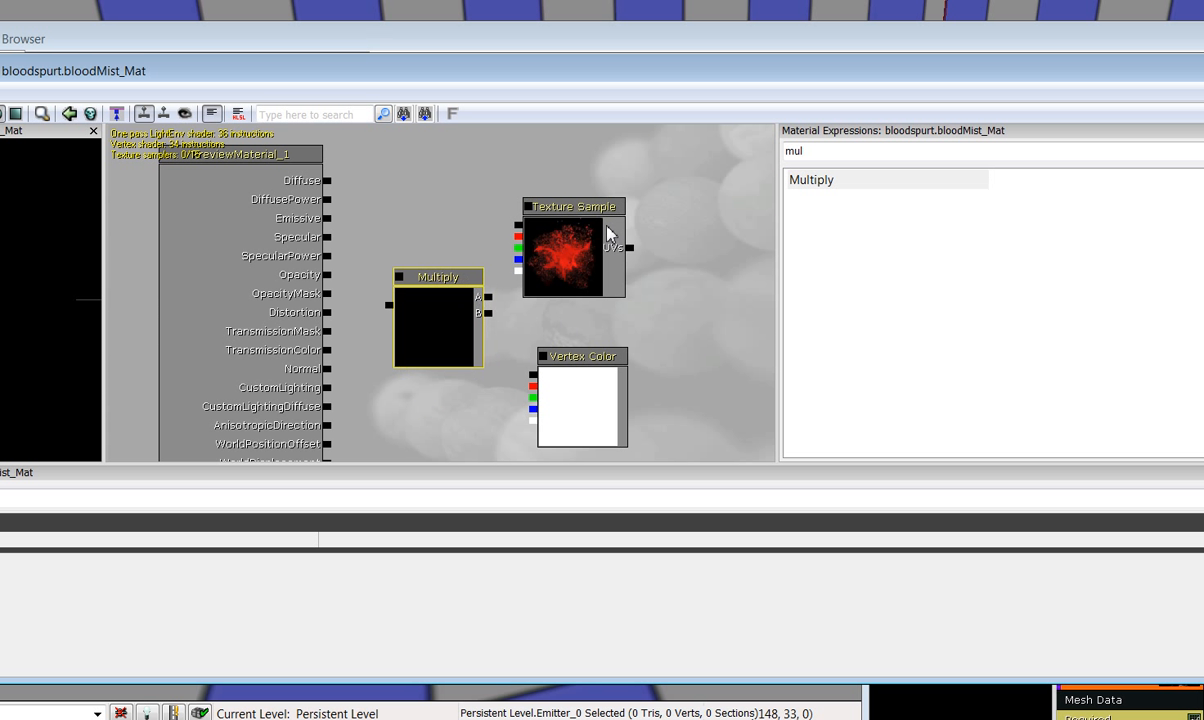
Step: Connect the Texture Sample to Multiply input A, Vertex Color to input B, and the Multiply output to Diffuse
{"action": "left_click", "coordinate": [566, 238]}
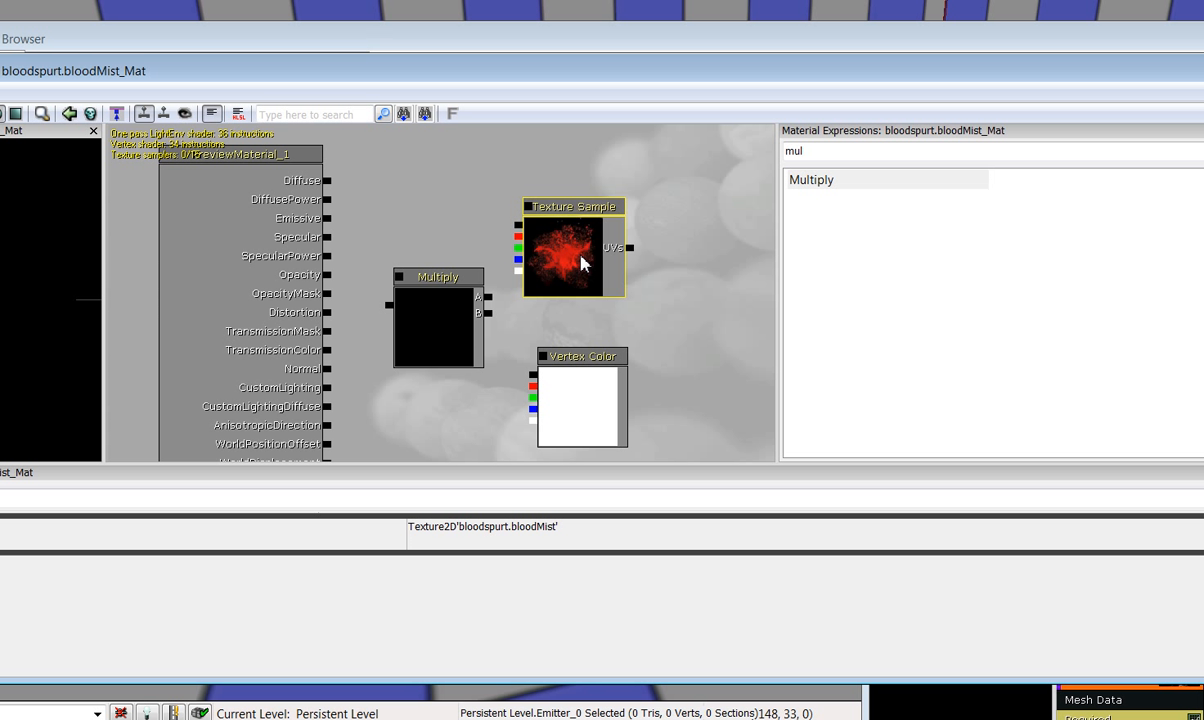
{"action": "left_click", "coordinate": [519, 228]}
{"action": "left_click_drag", "start_coordinate": [514, 232], "coordinate": [488, 298]}
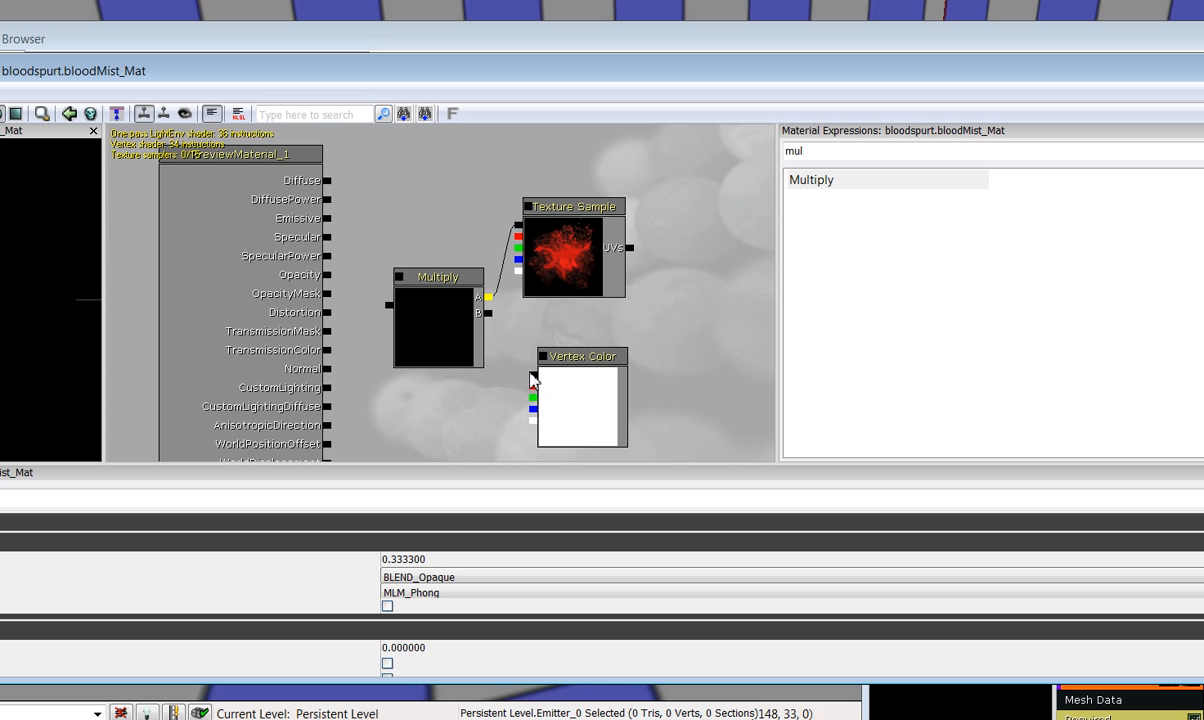
{"action": "left_click_drag", "start_coordinate": [533, 374], "coordinate": [490, 315]}
{"action": "left_click_drag", "start_coordinate": [386, 306], "coordinate": [350, 221]}
{"action": "left_click_drag", "start_coordinate": [388, 305], "coordinate": [329, 181]}
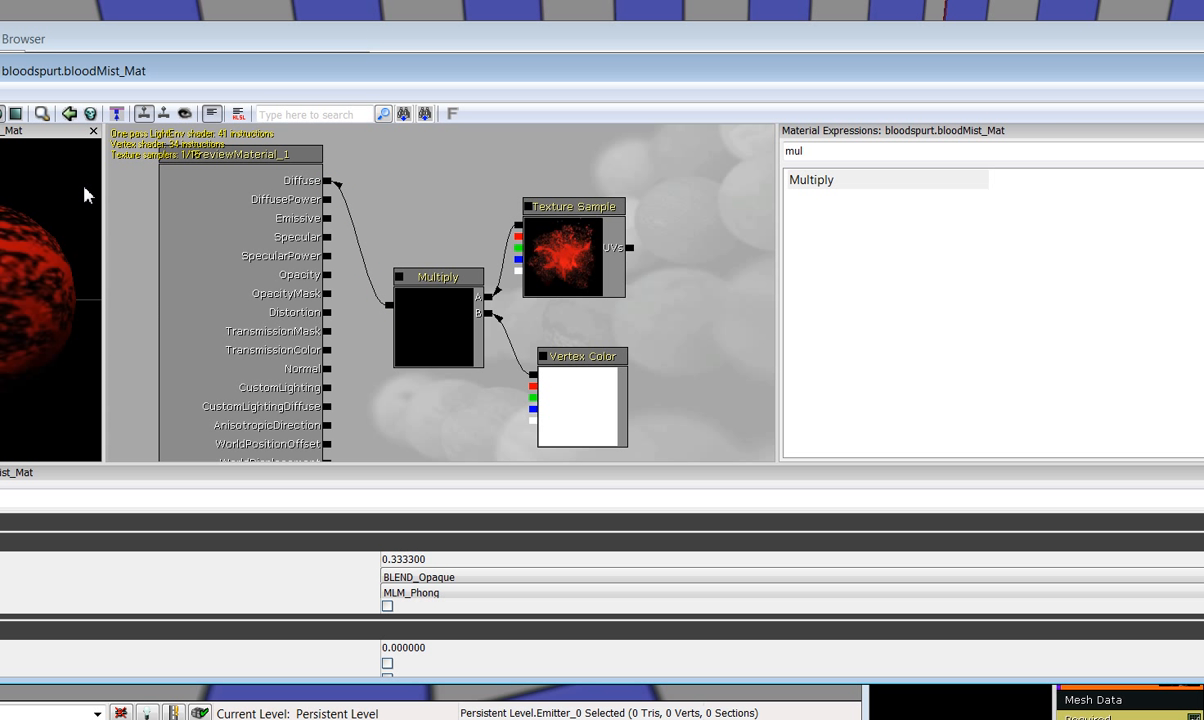
Step: Connect the Texture Sample's red channel to Opacity and set the material's Blend Mode to BLEND_Translucent
{"action": "left_click_drag", "start_coordinate": [130, 78], "coordinate": [182, 58]}
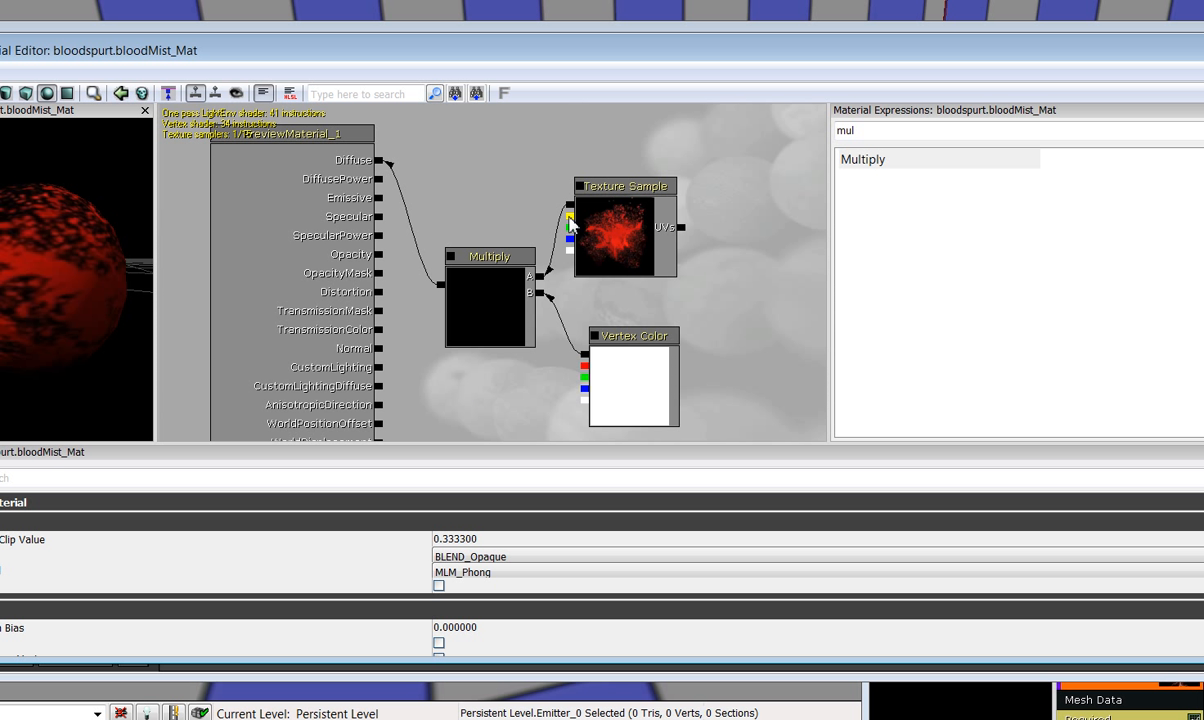
{"action": "left_click_drag", "start_coordinate": [570, 215], "coordinate": [380, 254]}
{"action": "left_click", "coordinate": [485, 557]}
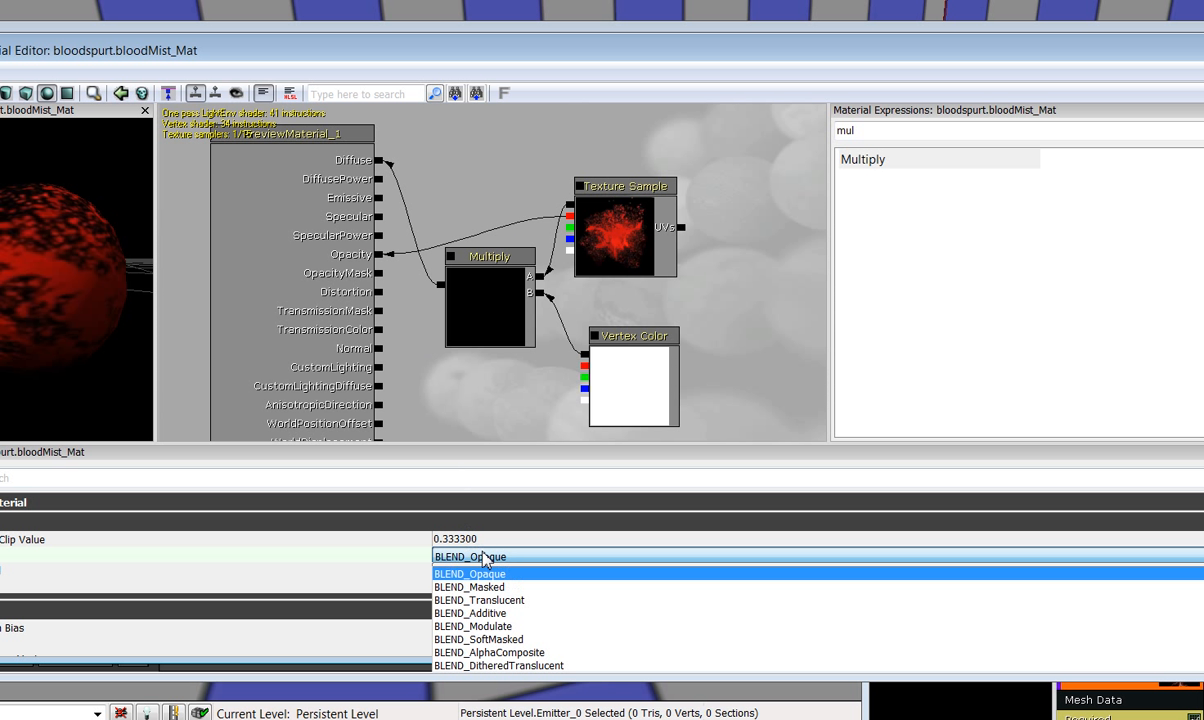
{"action": "left_click", "coordinate": [492, 50]}
{"action": "left_click_drag", "start_coordinate": [578, 42], "coordinate": [685, 27]}
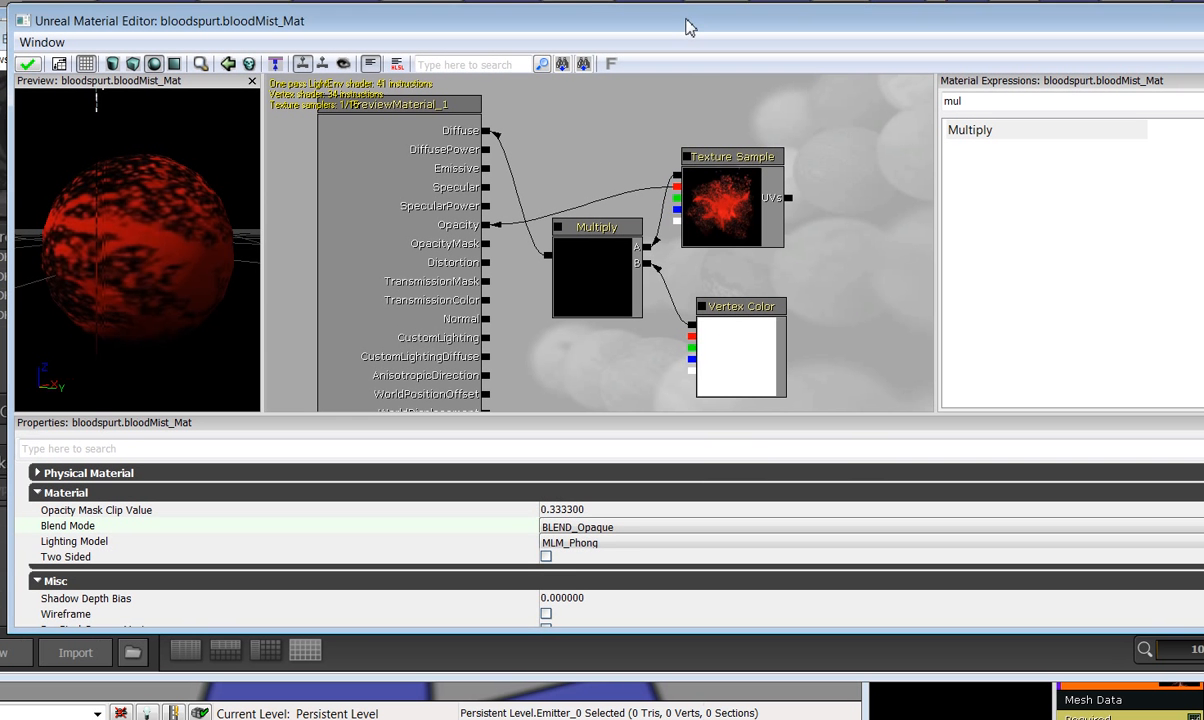
{"action": "left_click", "coordinate": [612, 527]}
{"action": "left_click", "coordinate": [590, 567]}
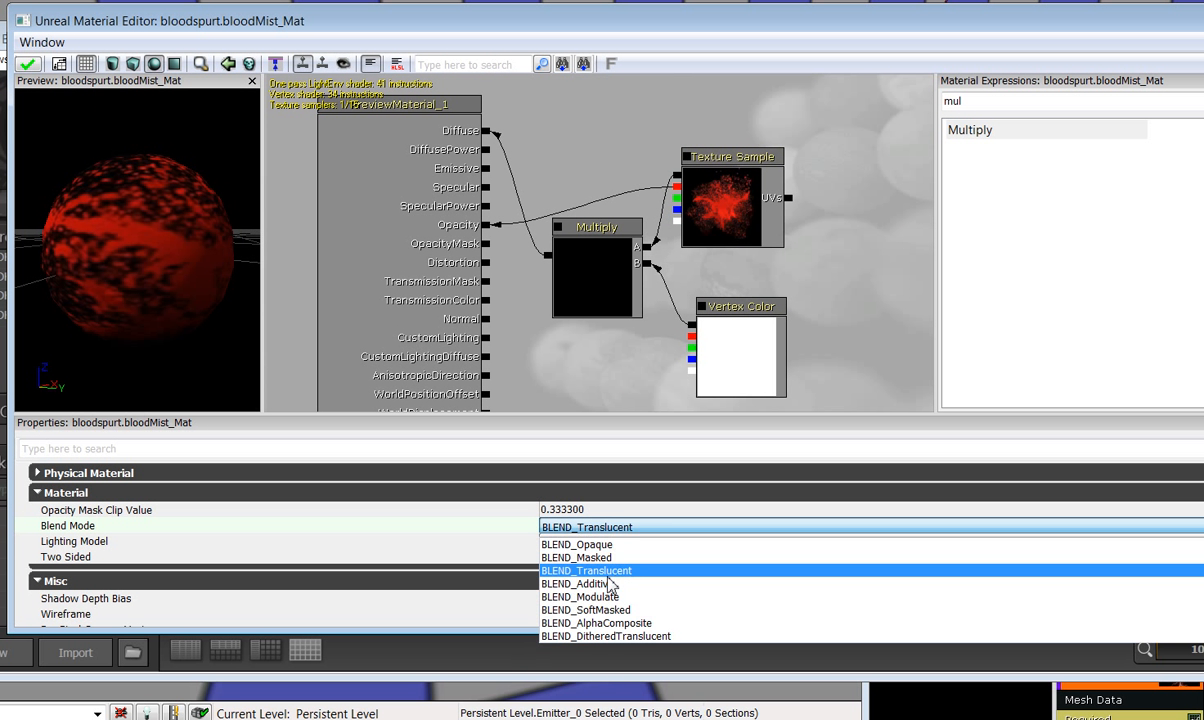
{"action": "left_click_drag", "start_coordinate": [150, 277], "coordinate": [150, 277]}
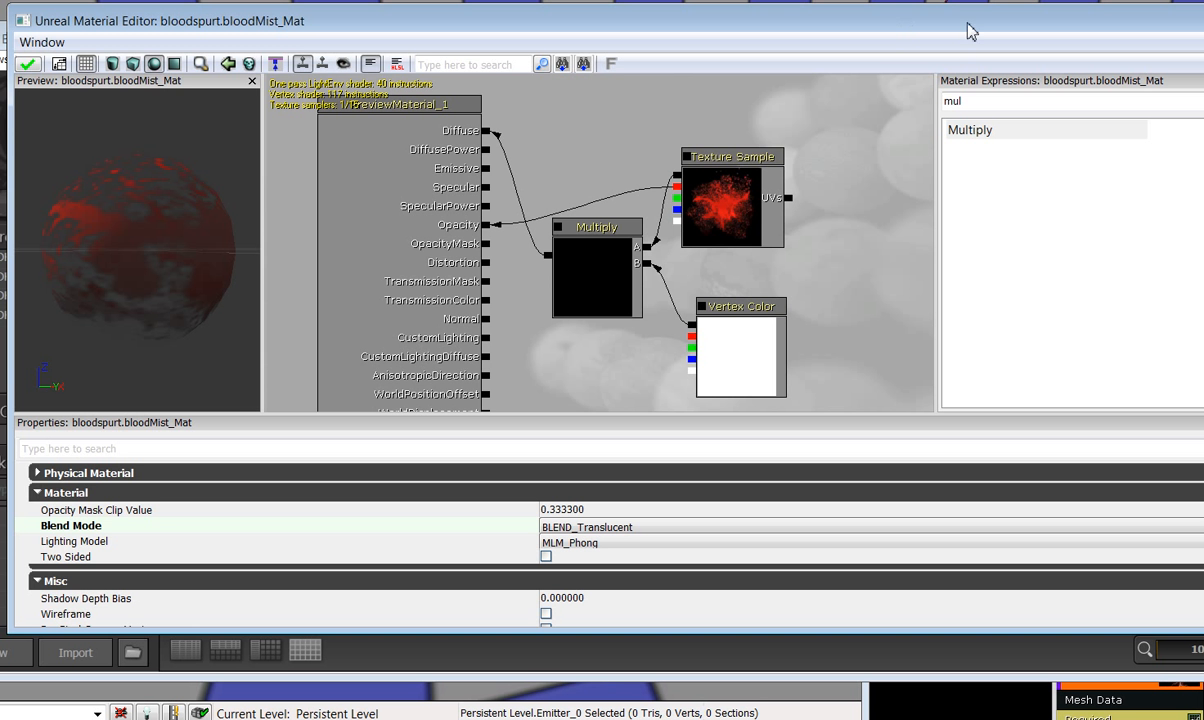
Step: Close the bloodMist_Mat editor and apply the changes to the original material
{"action": "left_click_drag", "start_coordinate": [892, 27], "coordinate": [372, 34]}
{"action": "left_click", "coordinate": [1051, 30]}
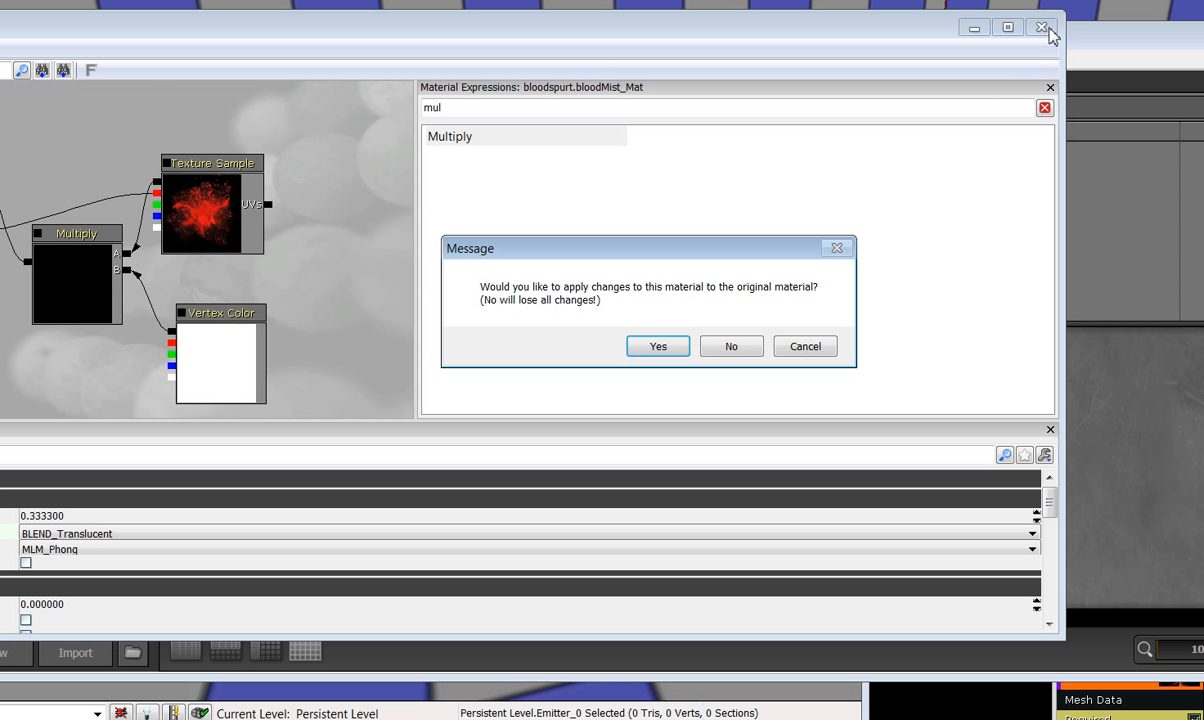
{"action": "left_click", "coordinate": [660, 349]}
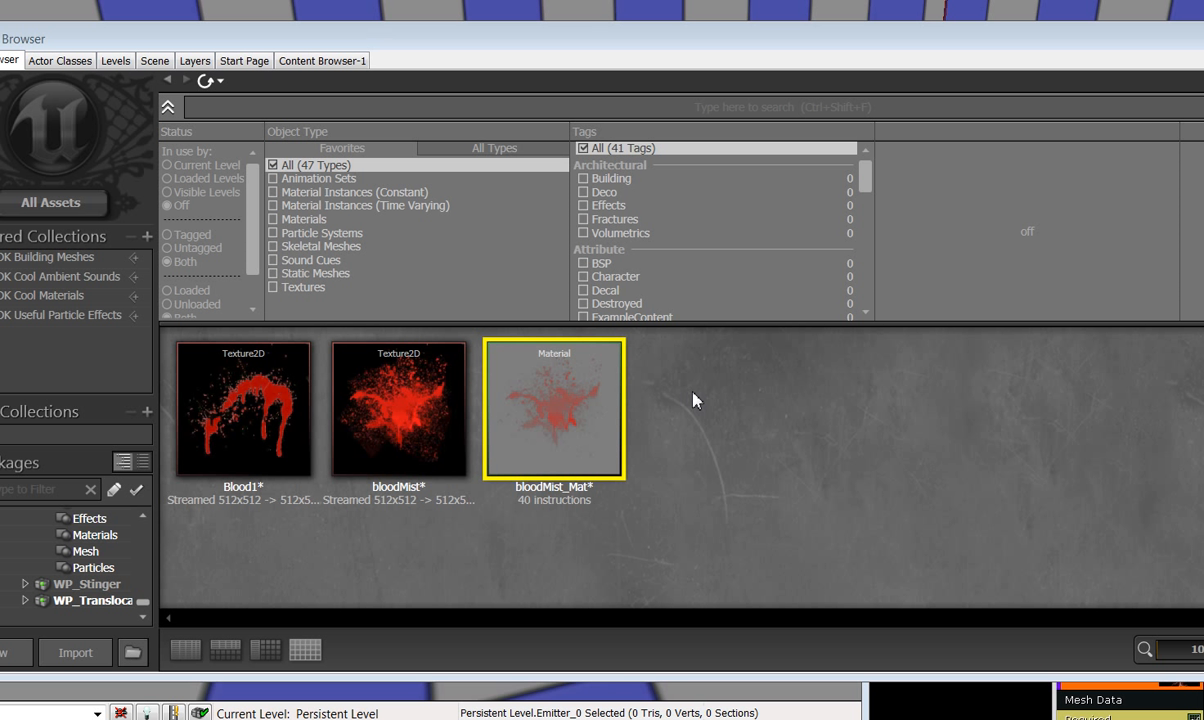
Step: Create a ParticleSystem named bloodSpurtPart in the bloodspurt package, then enlarge its editor window and switch the preview's view mode
{"action": "left_click", "coordinate": [834, 231]}
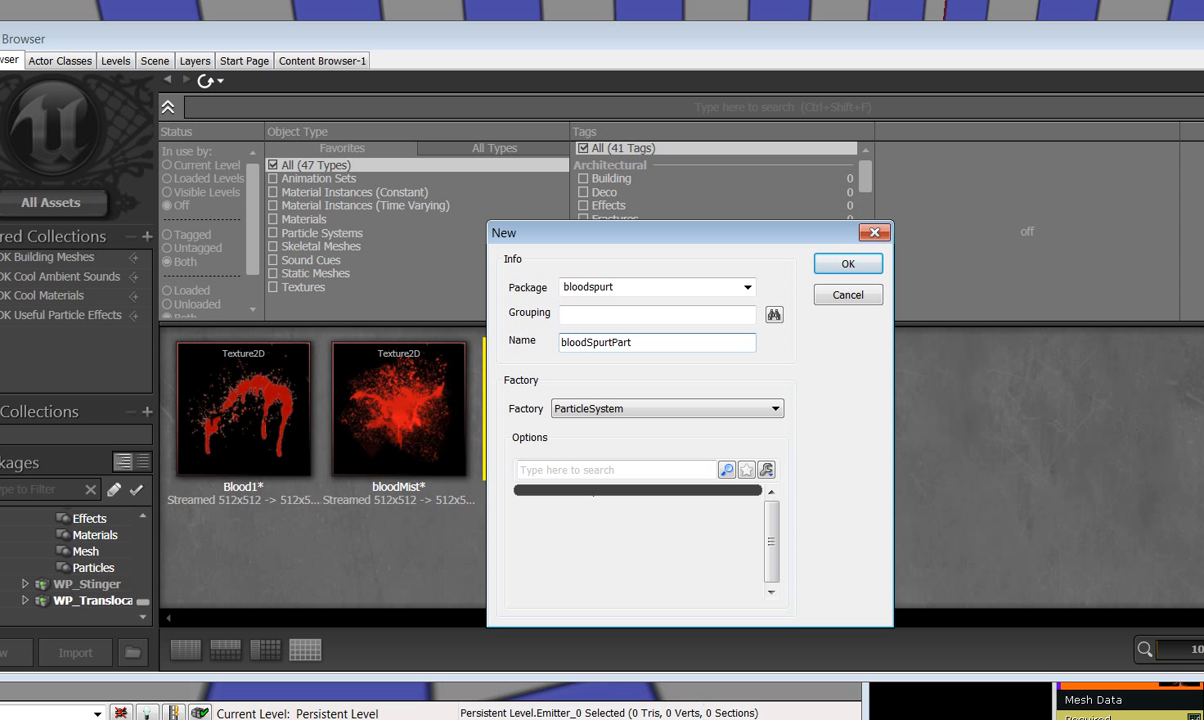
{"action": "left_click", "coordinate": [848, 263]}
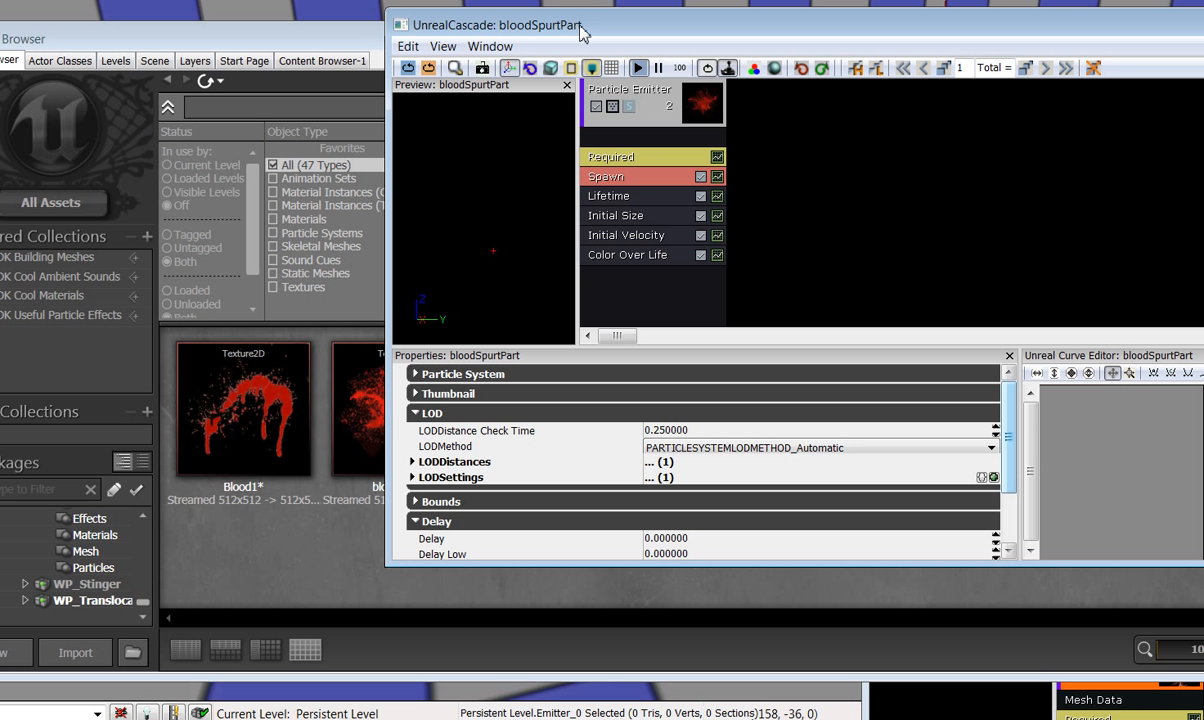
{"action": "left_click_drag", "start_coordinate": [600, 563], "coordinate": [580, 600]}
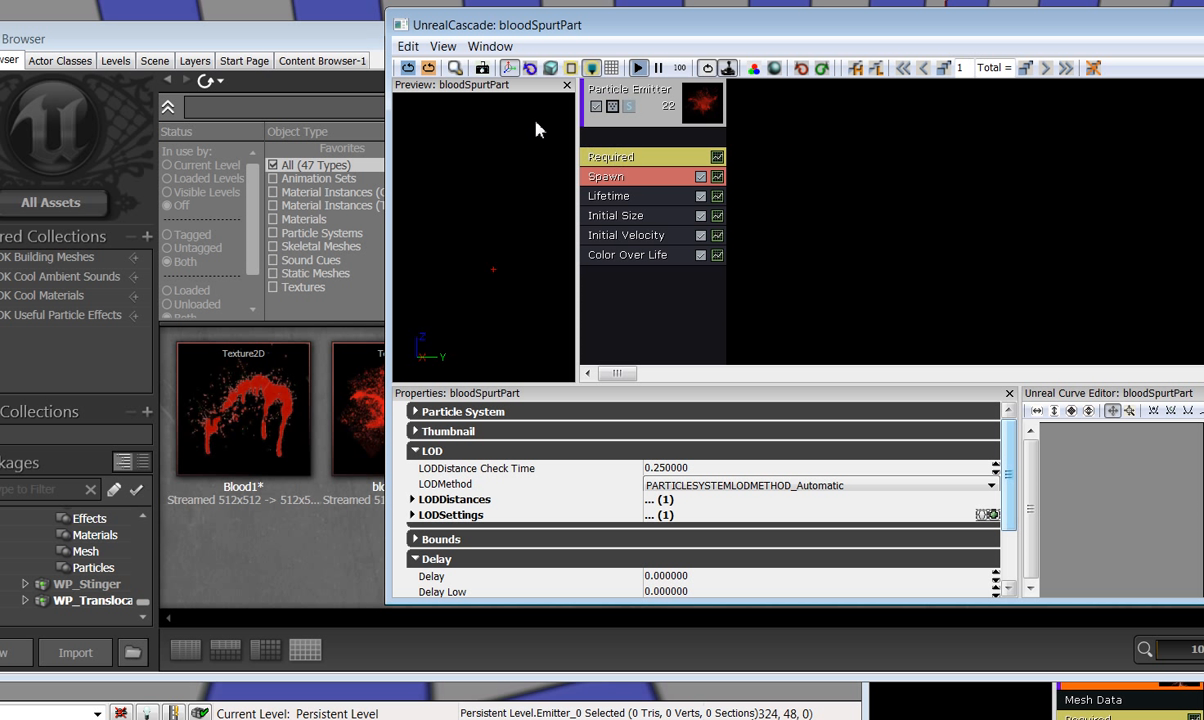
{"action": "left_click", "coordinate": [549, 69]}
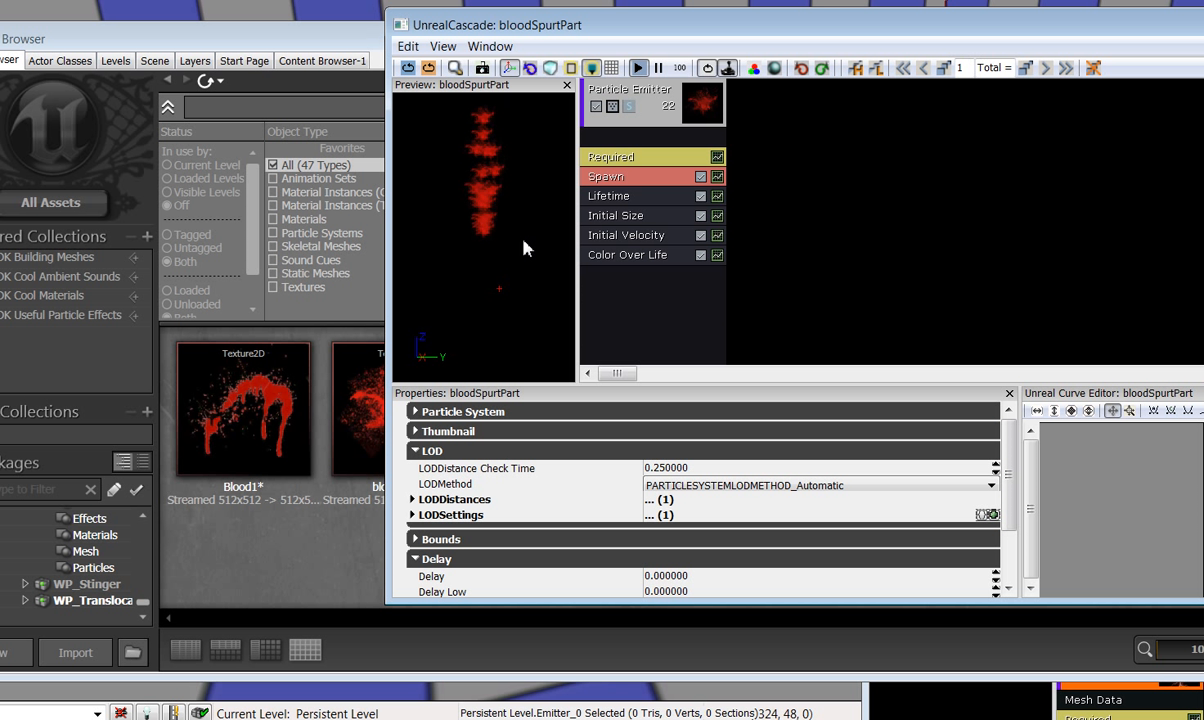
Step: Enable Use Local Space and Use Legacy Emitter Time in the particle emitter's Required module
{"action": "left_click", "coordinate": [655, 161]}
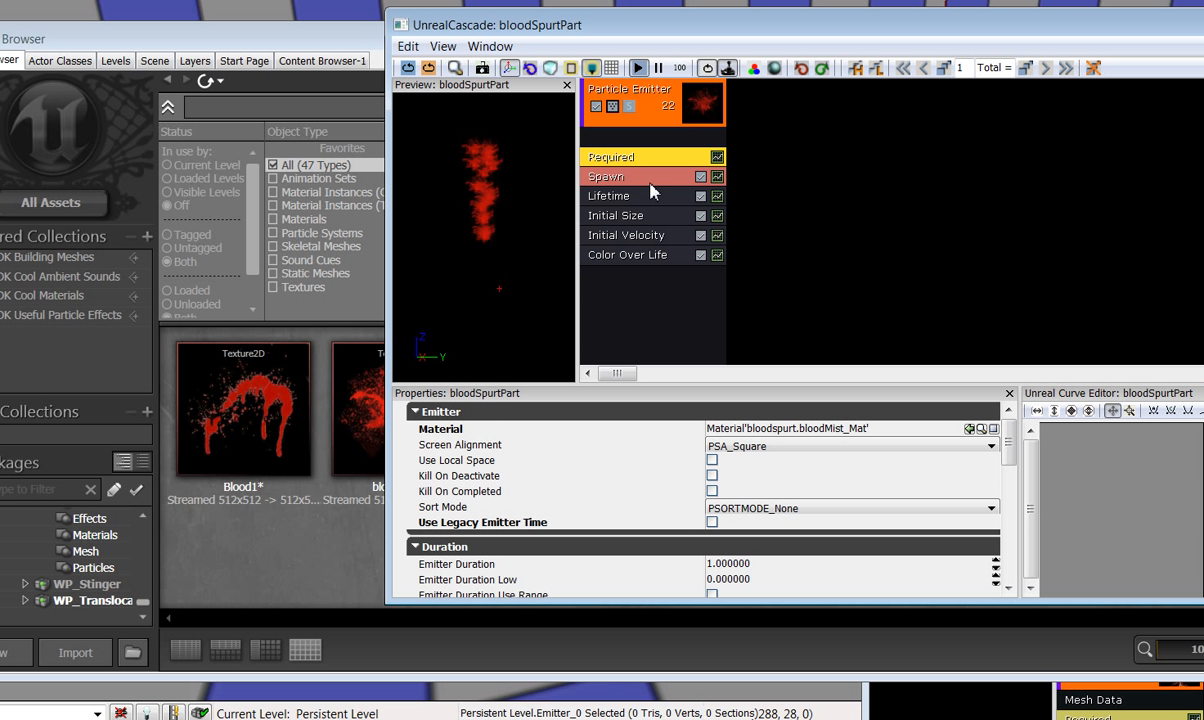
{"action": "left_click", "coordinate": [714, 462]}
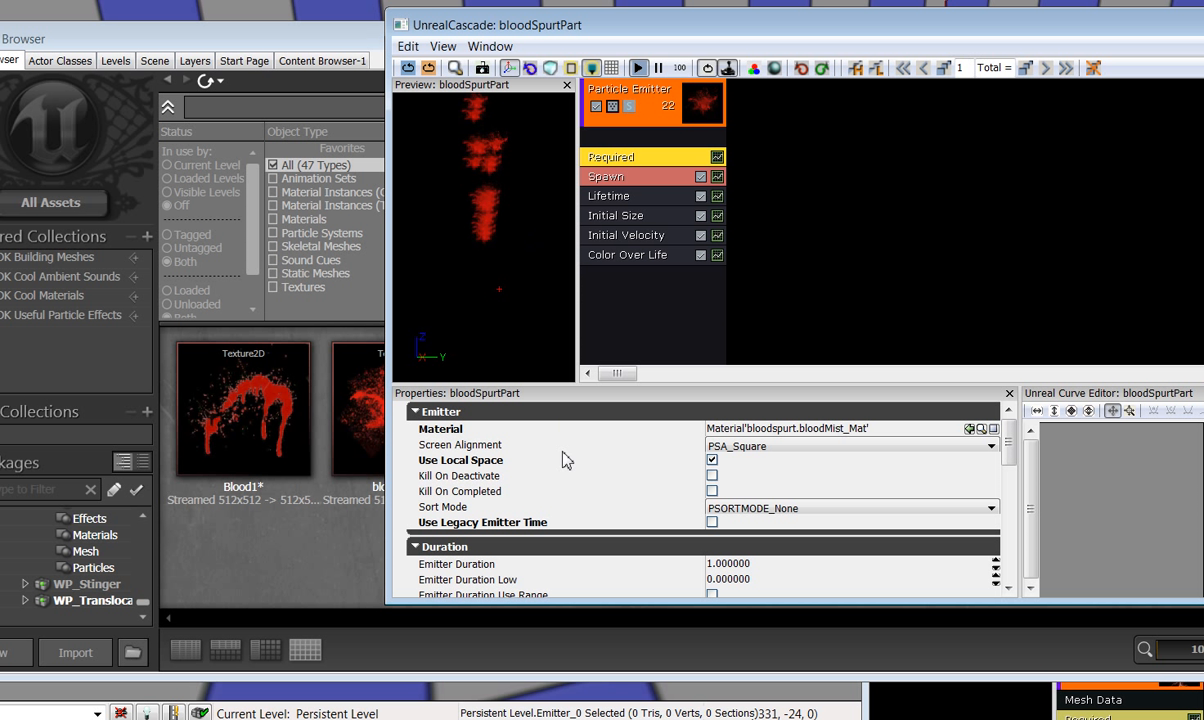
{"action": "left_click", "coordinate": [712, 524]}
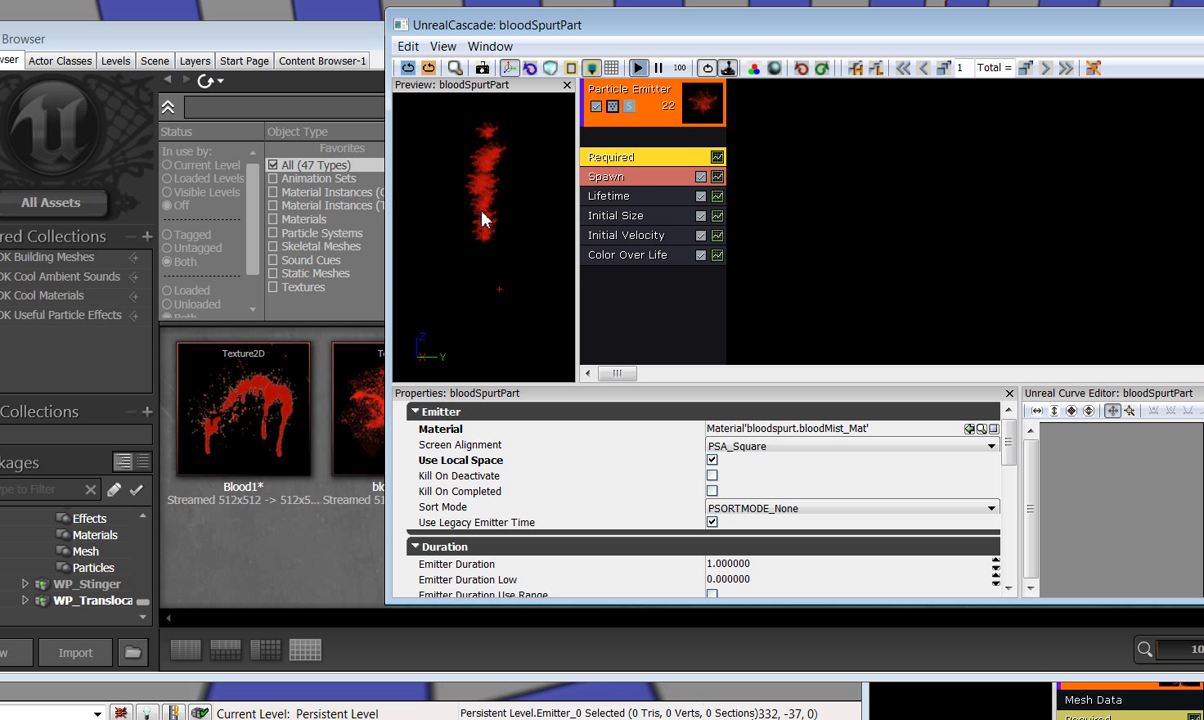
Step: Set the Emitter Duration in the Required module to 2
{"action": "scroll", "coordinate": [1008, 474], "scroll_direction": "down", "scroll_amount": 3}
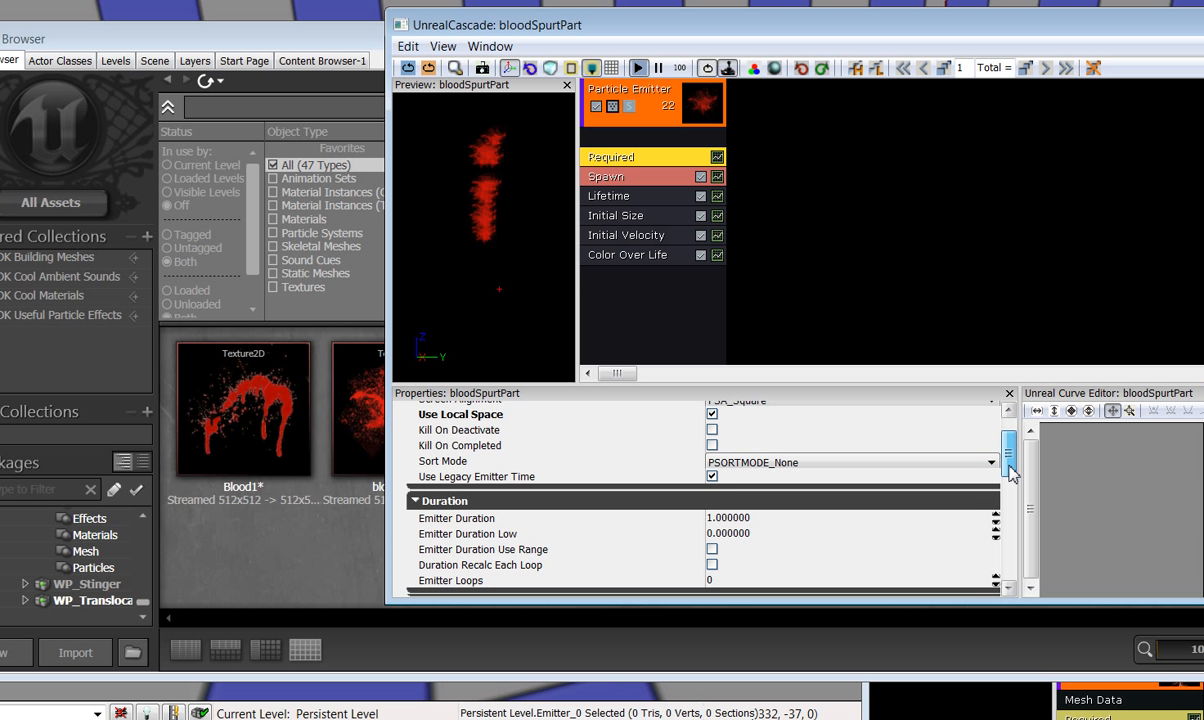
{"action": "left_click", "coordinate": [766, 488]}
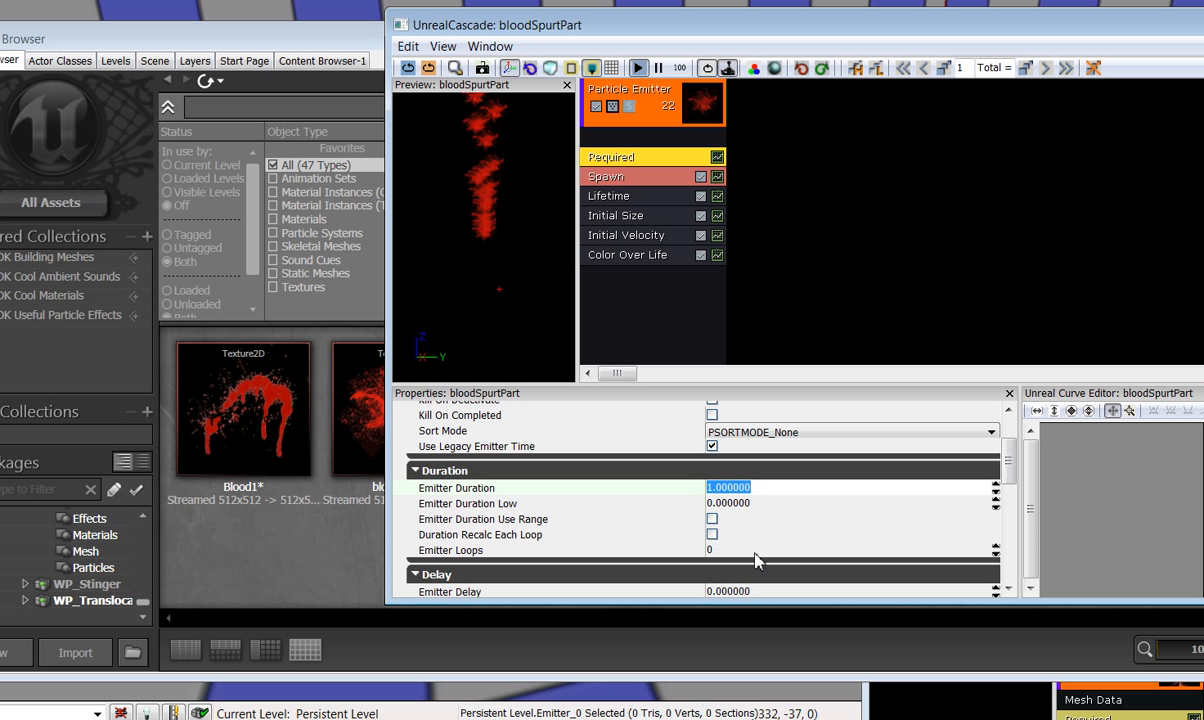
{"action": "type", "text": "2"}
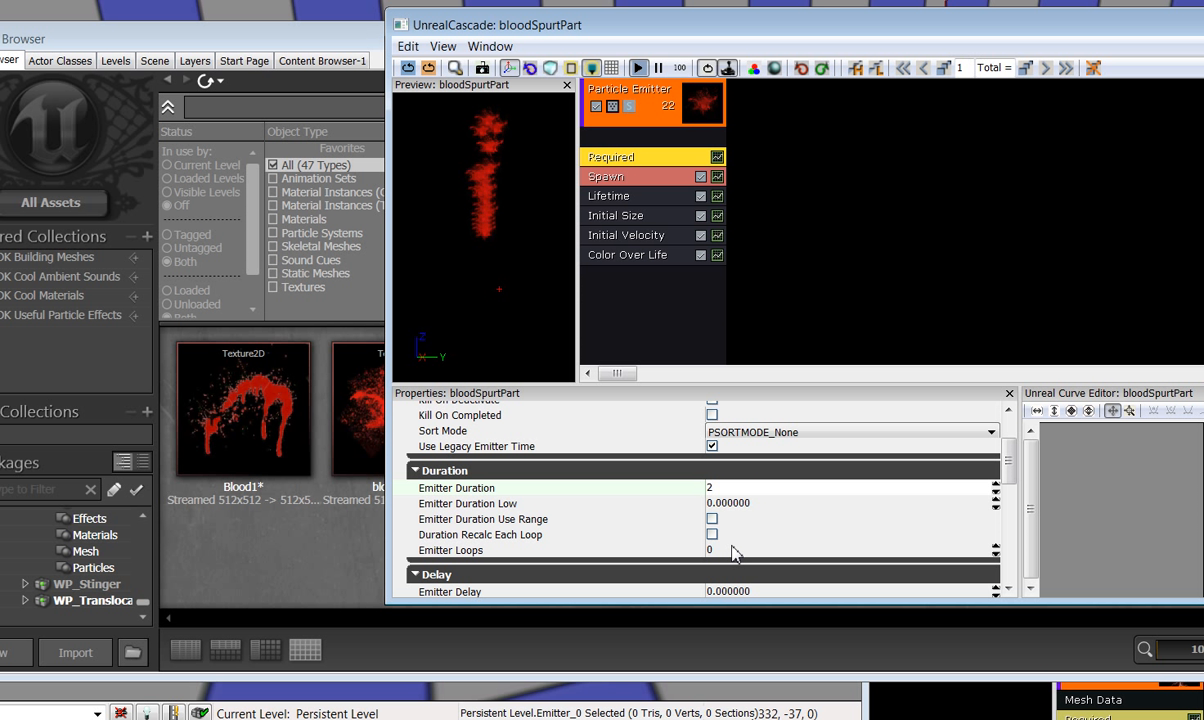
Step: Set Emitter Loops to 1 in the particle emitter's Required module
{"action": "left_click", "coordinate": [733, 551]}
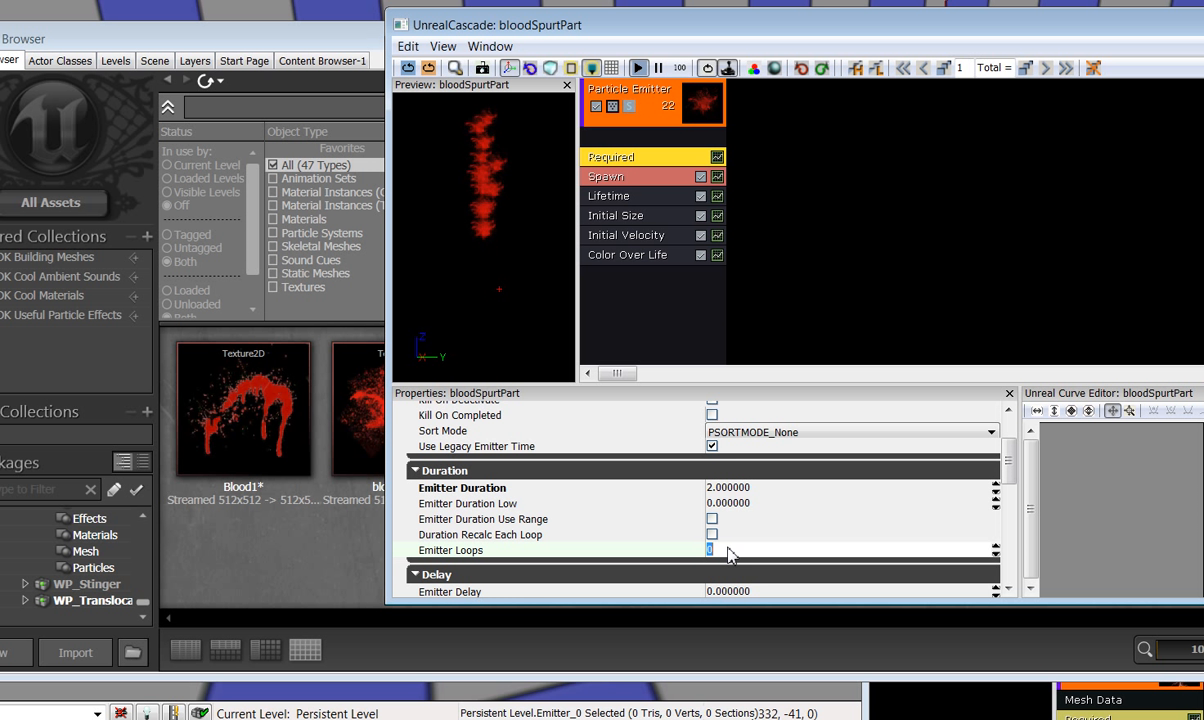
{"action": "type", "text": "1"}
{"action": "key", "text": "Return"}
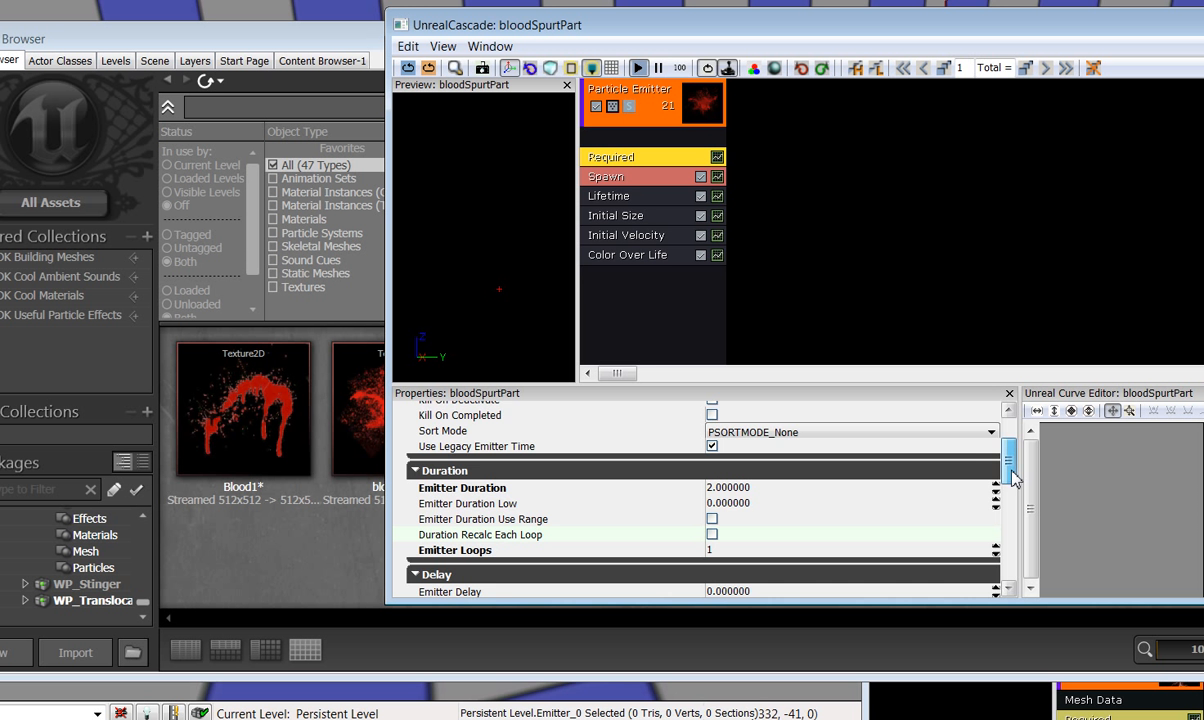
{"action": "left_click_drag", "start_coordinate": [1012, 472], "coordinate": [1012, 537]}
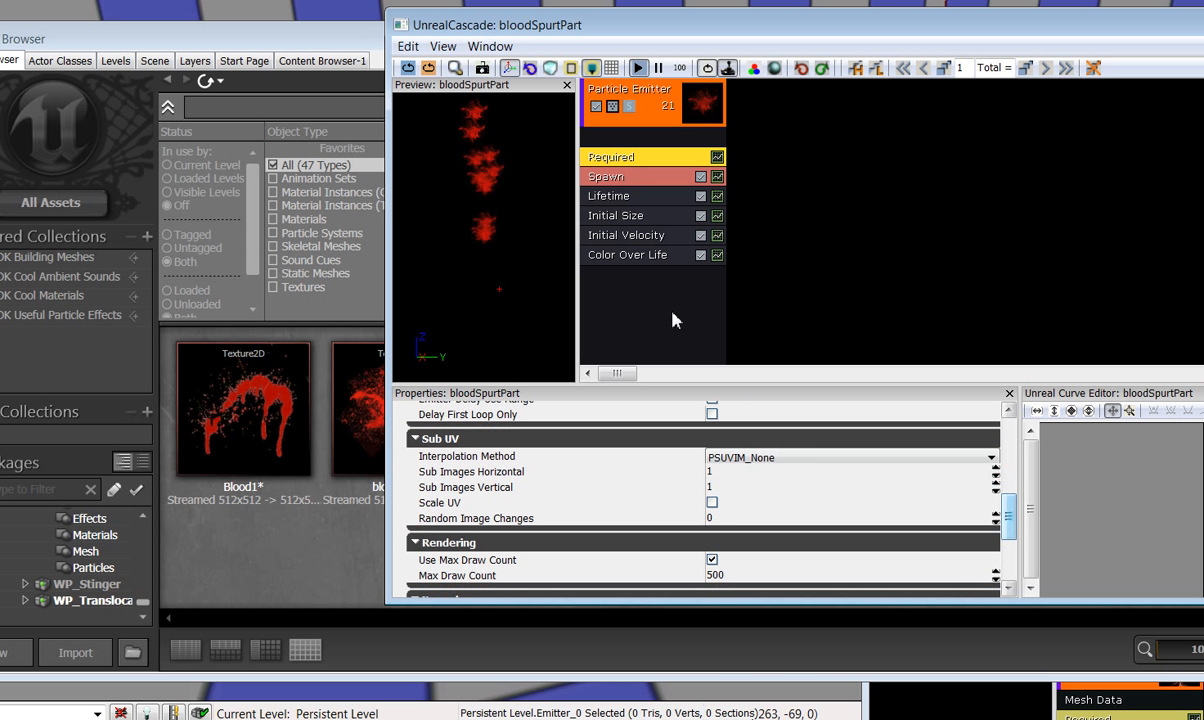
Step: Set the Rate distribution's Constant to 0 in the emitter's Spawn module
{"action": "left_click", "coordinate": [628, 183]}
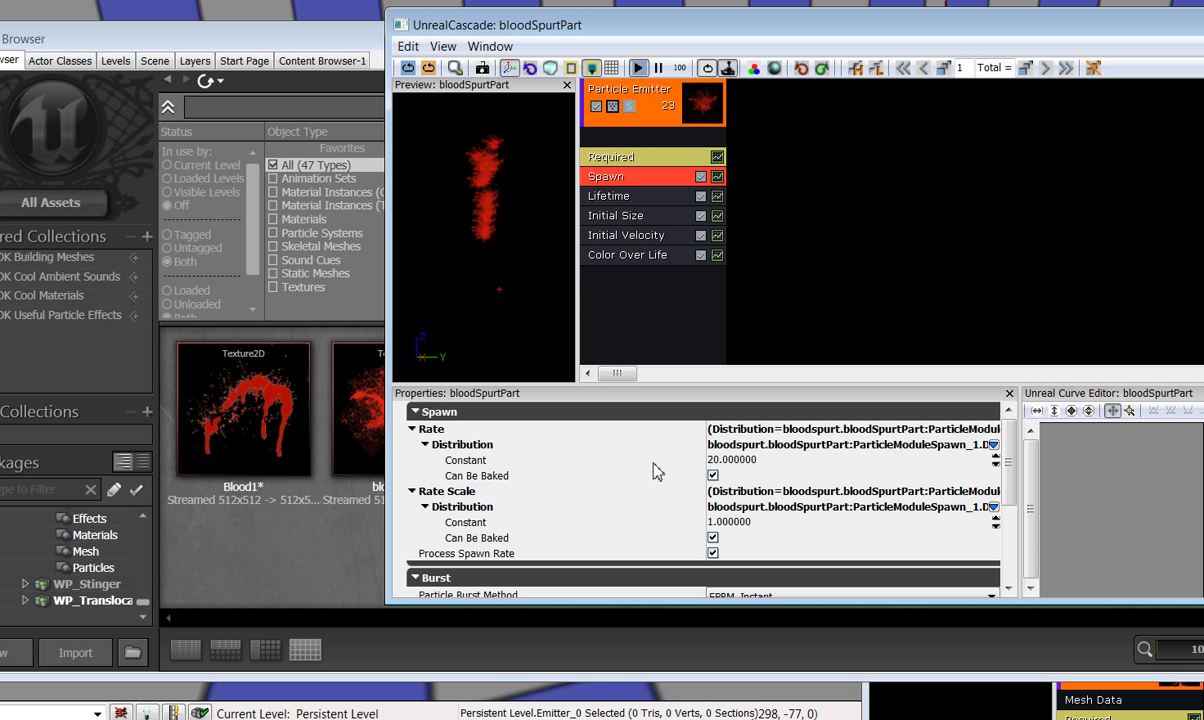
{"action": "left_click", "coordinate": [733, 459]}
{"action": "type", "text": "0"}
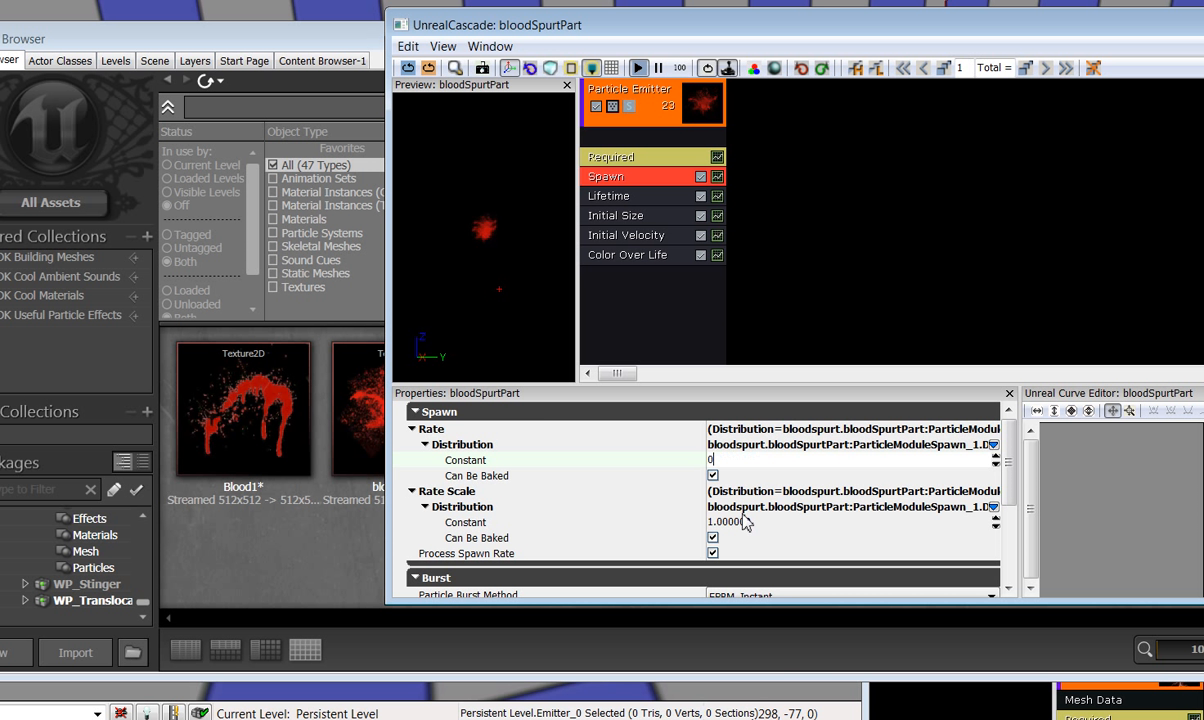
{"action": "left_click", "coordinate": [752, 521]}
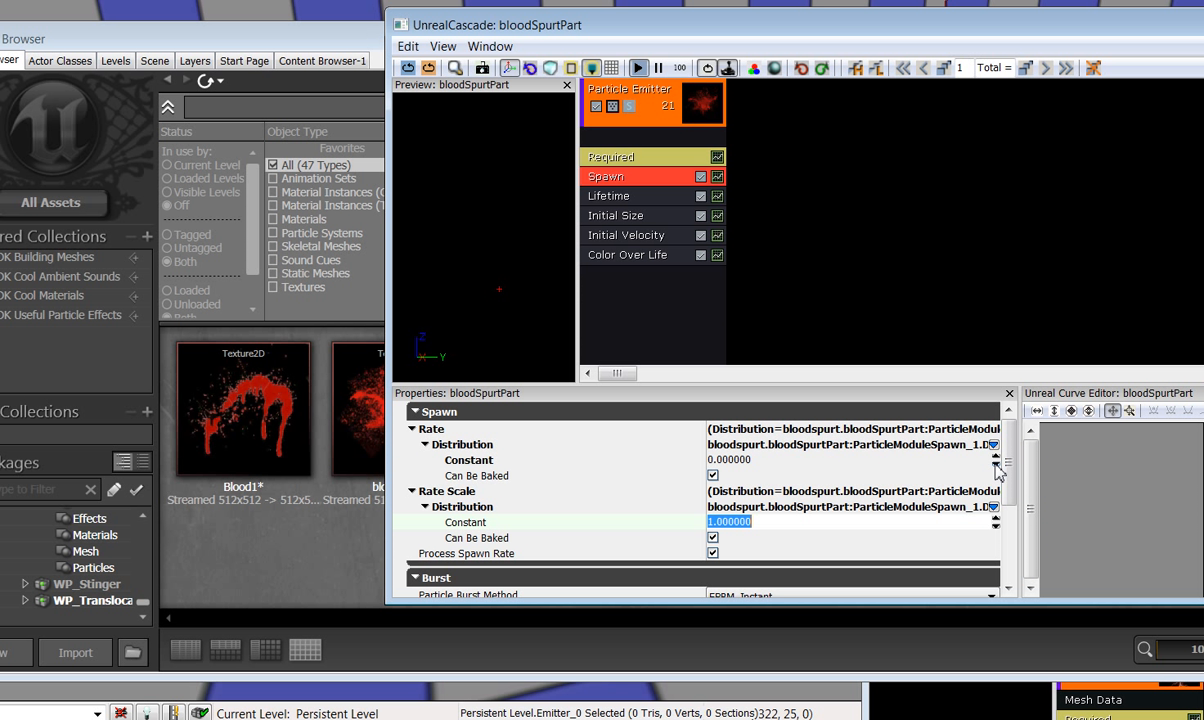
Step: Add one entry to the Spawn module's Burst List and expand it to show its settings
{"action": "left_click_drag", "start_coordinate": [1007, 462], "coordinate": [1006, 507]}
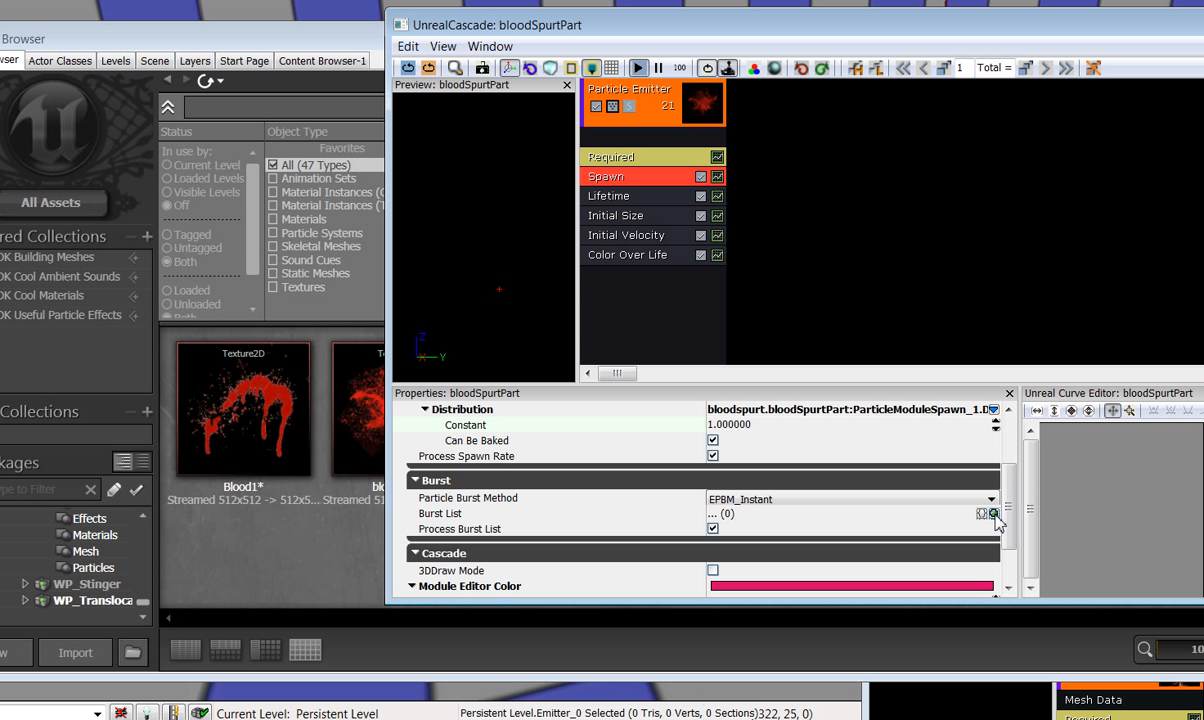
{"action": "left_click", "coordinate": [993, 513]}
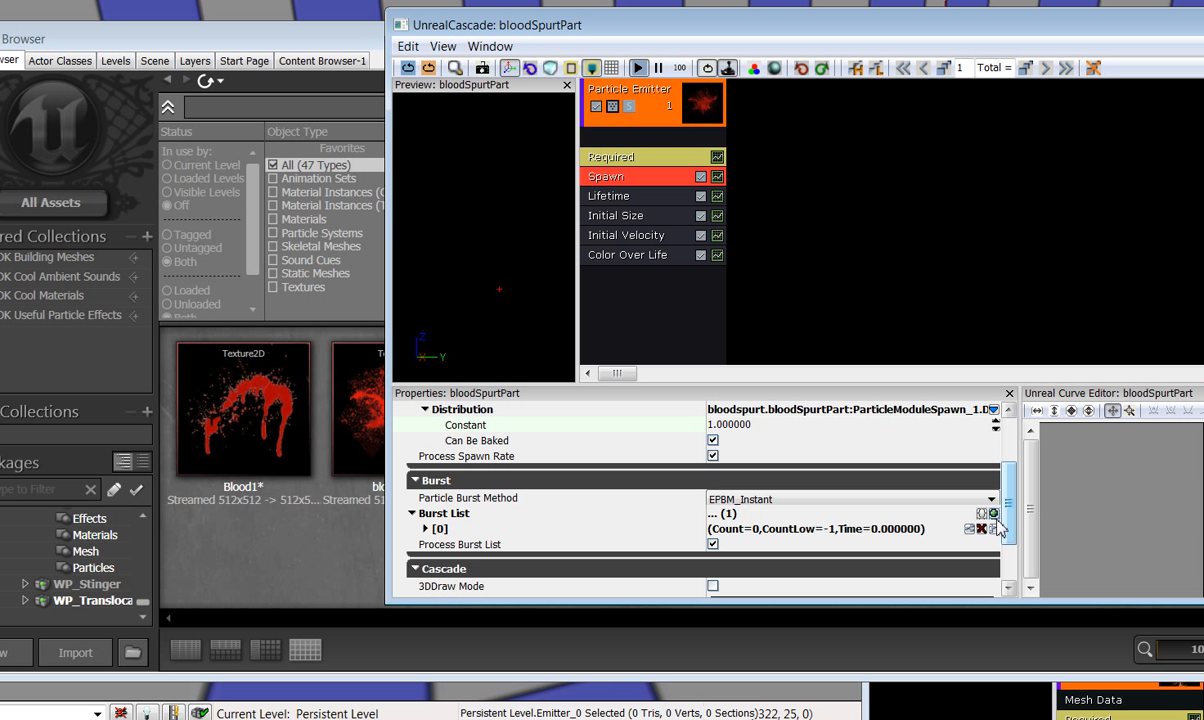
{"action": "scroll", "coordinate": [455, 500], "scroll_direction": "down", "scroll_amount": 1}
{"action": "left_click", "coordinate": [426, 496]}
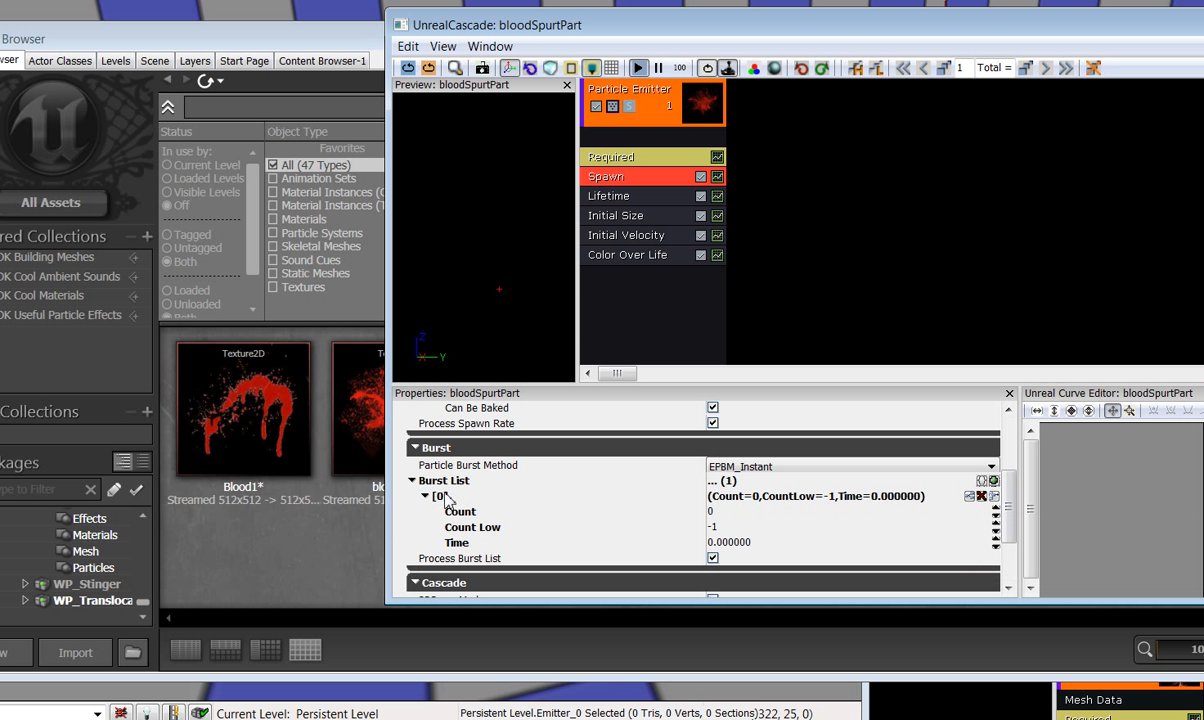
Step: Give the Spawn module's burst entry a Count of 4 and a Time of 0.05
{"action": "left_click", "coordinate": [712, 512]}
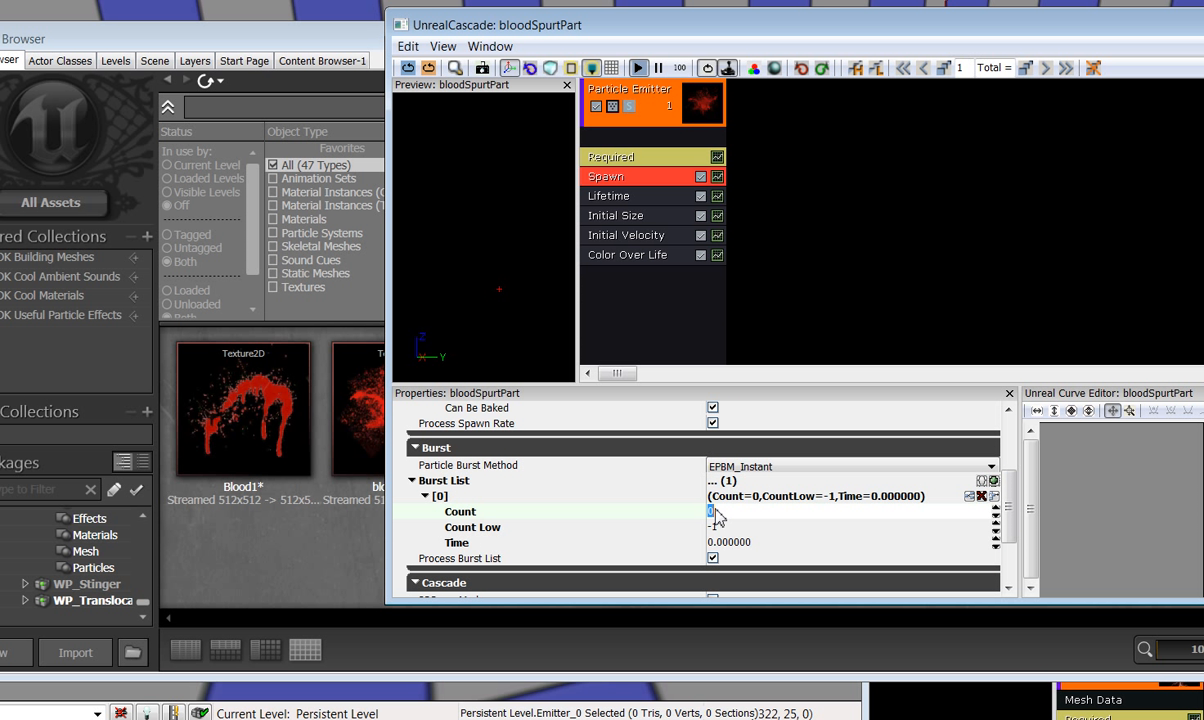
{"action": "type", "text": "4"}
{"action": "left_click", "coordinate": [727, 528]}
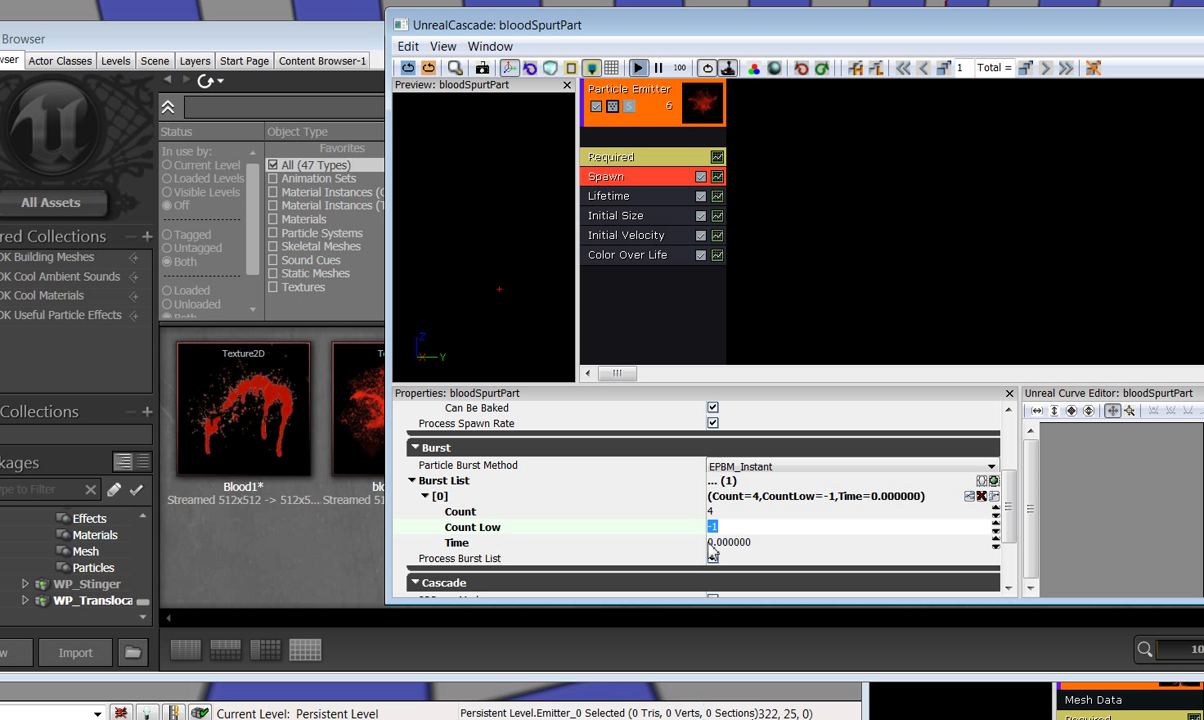
{"action": "left_click", "coordinate": [725, 543]}
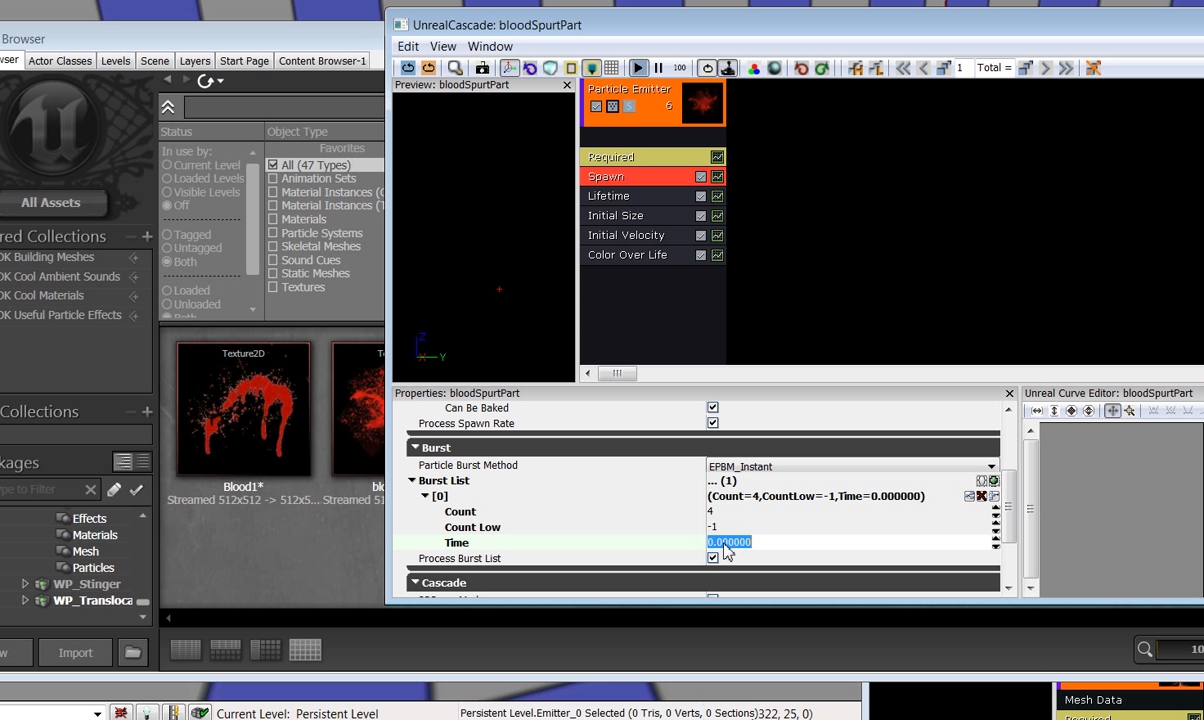
{"action": "type", "text": "0.05"}
{"action": "left_click", "coordinate": [733, 528]}
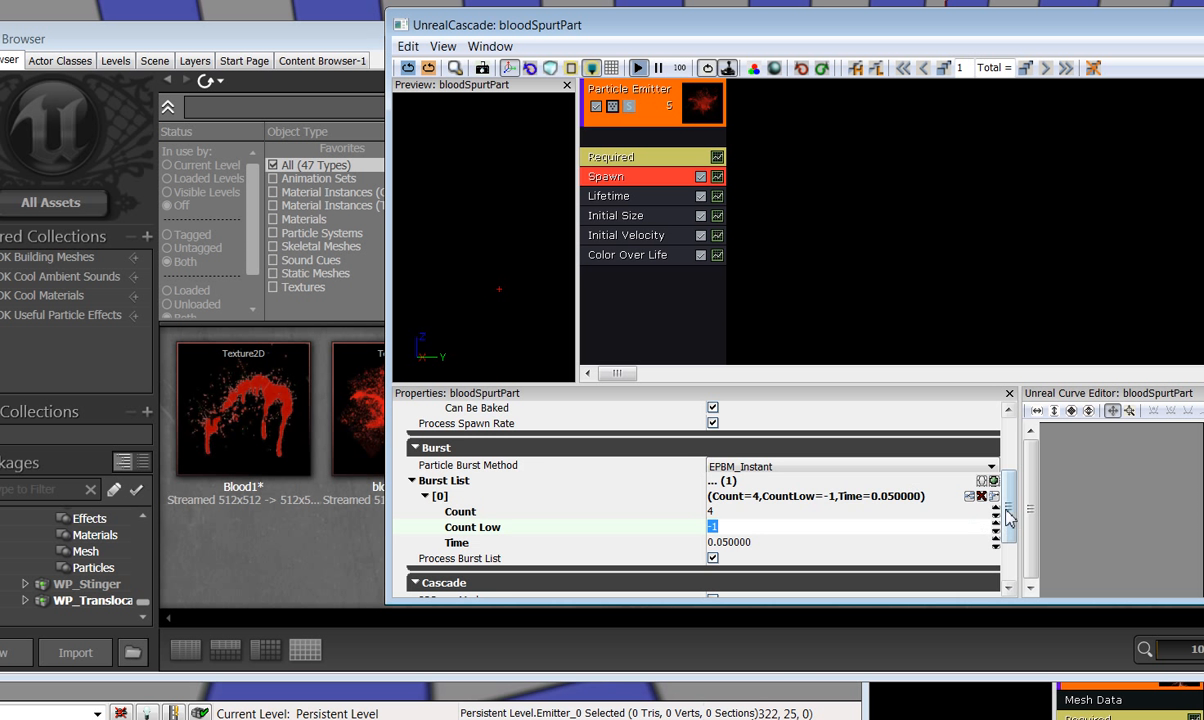
{"action": "left_click_drag", "start_coordinate": [1010, 520], "coordinate": [1012, 528]}
{"action": "scroll", "coordinate": [1012, 528], "scroll_direction": "down", "scroll_amount": 1}
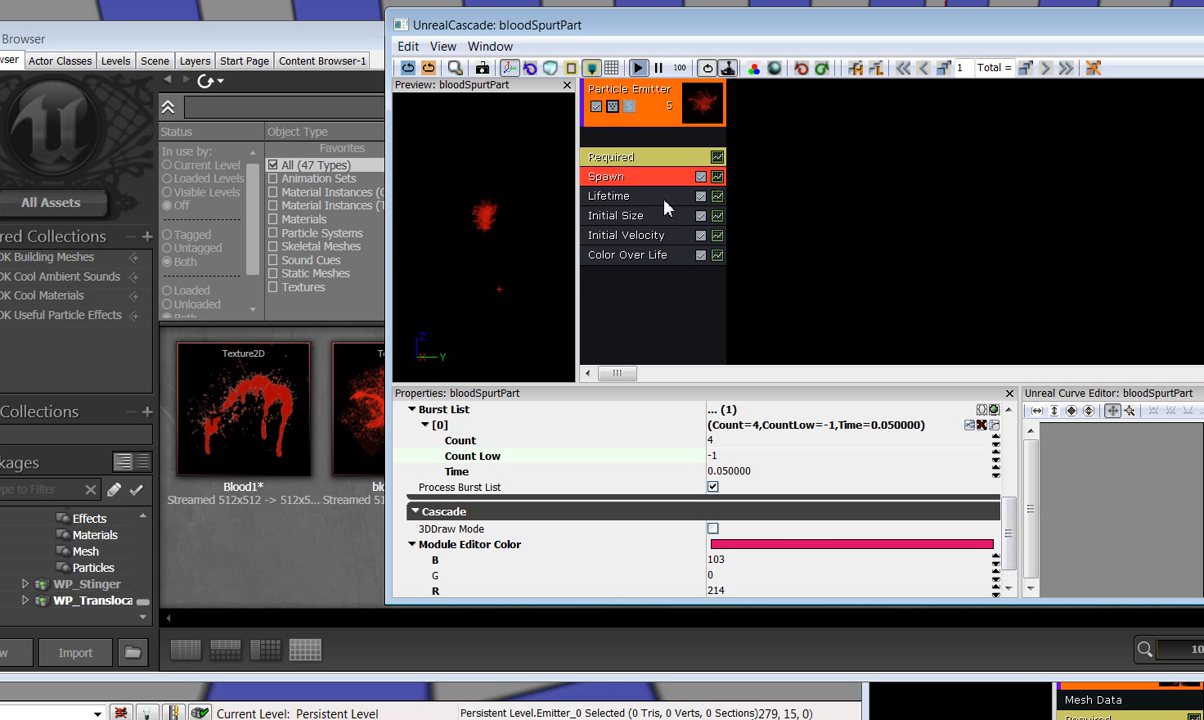
Step: Set the Lifetime module's distribution to a Min of 2 and a Max of 3.5
{"action": "left_click", "coordinate": [666, 200]}
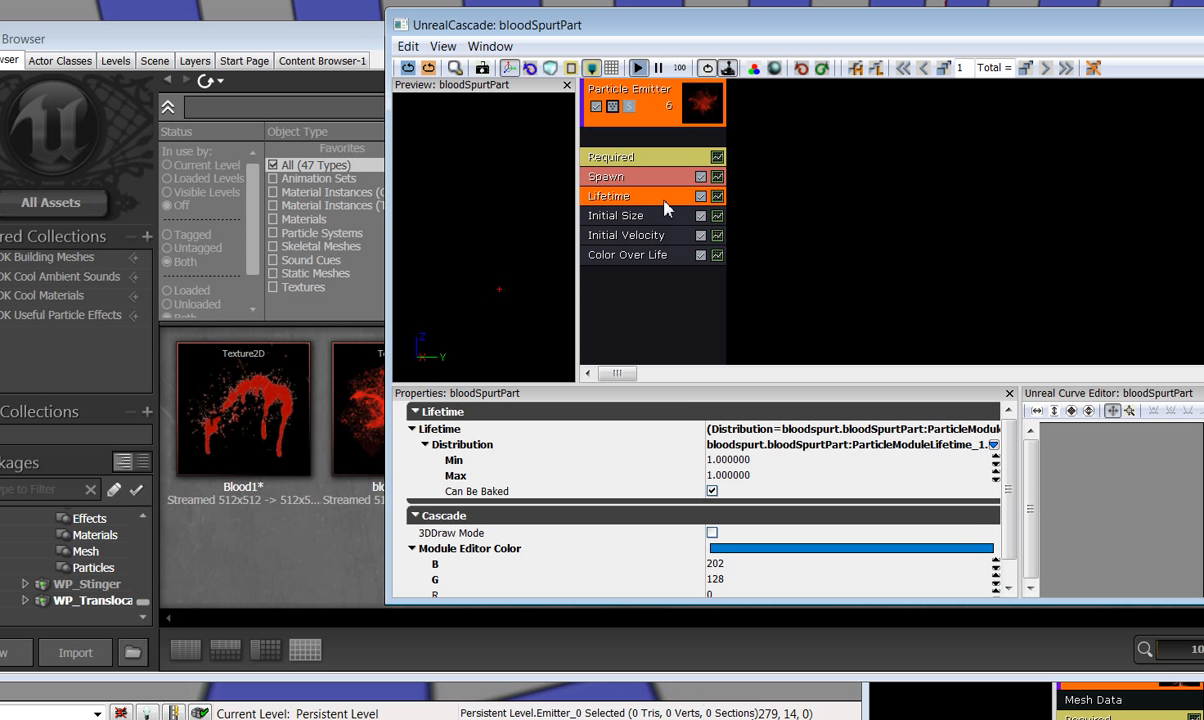
{"action": "left_click", "coordinate": [771, 463]}
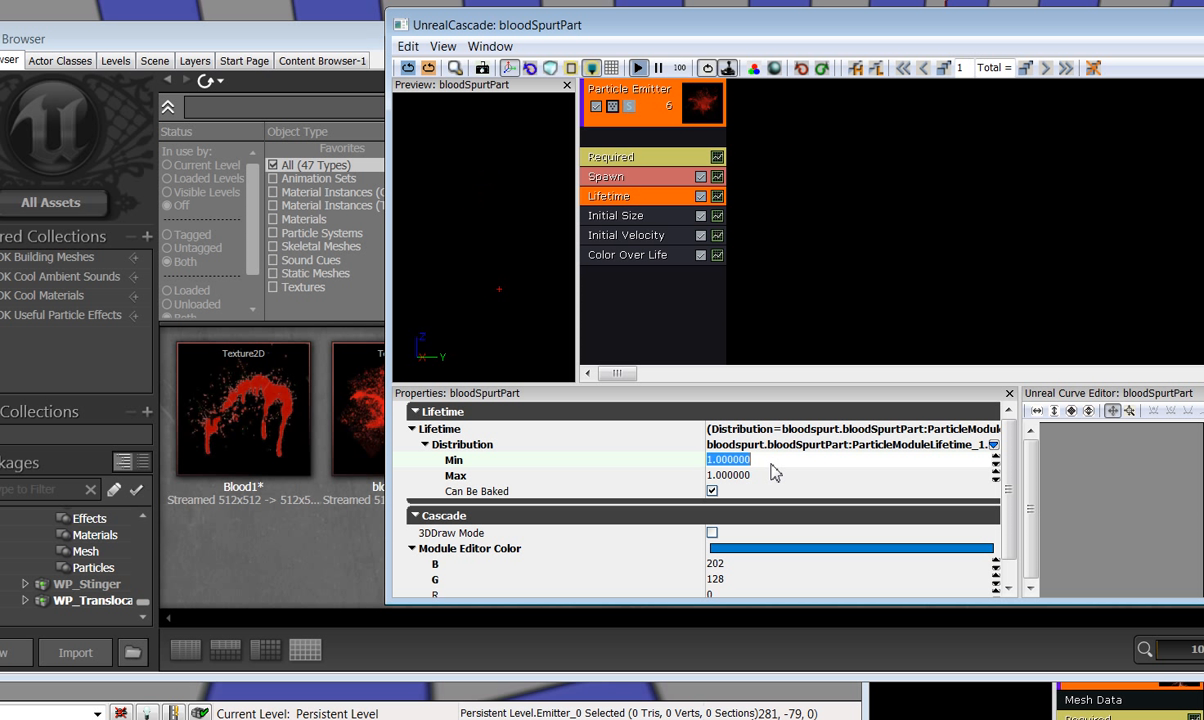
{"action": "key", "text": "Tab"}
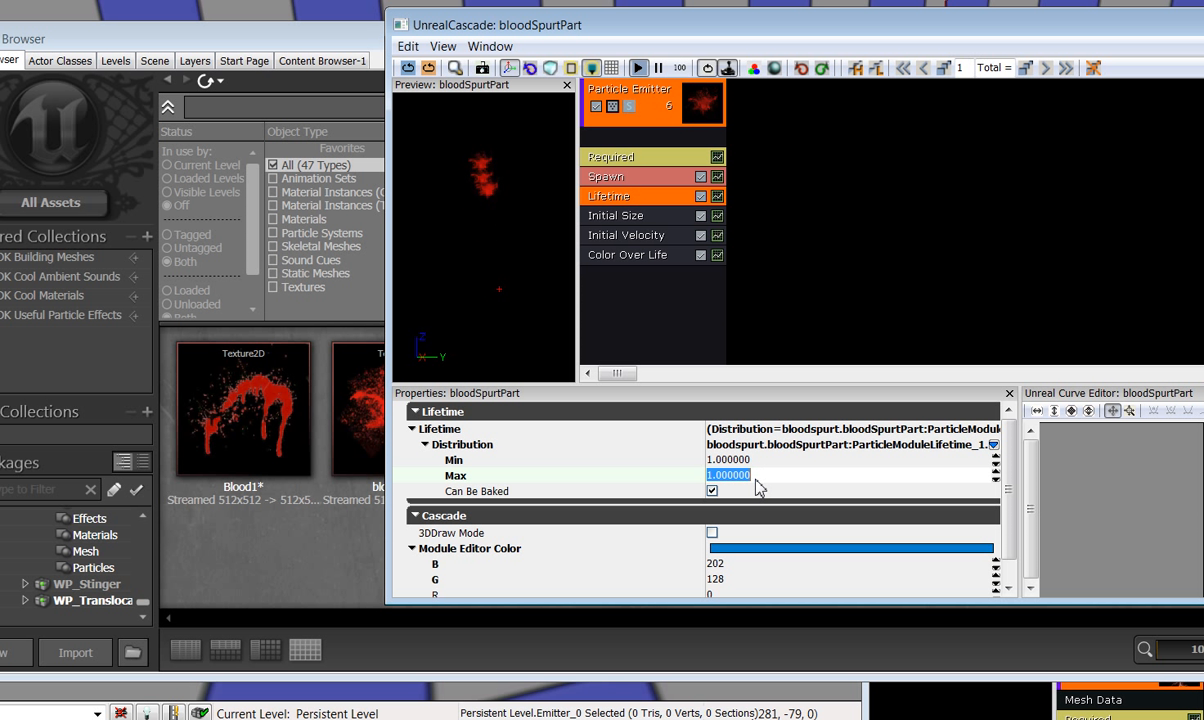
{"action": "type", "text": "3.5"}
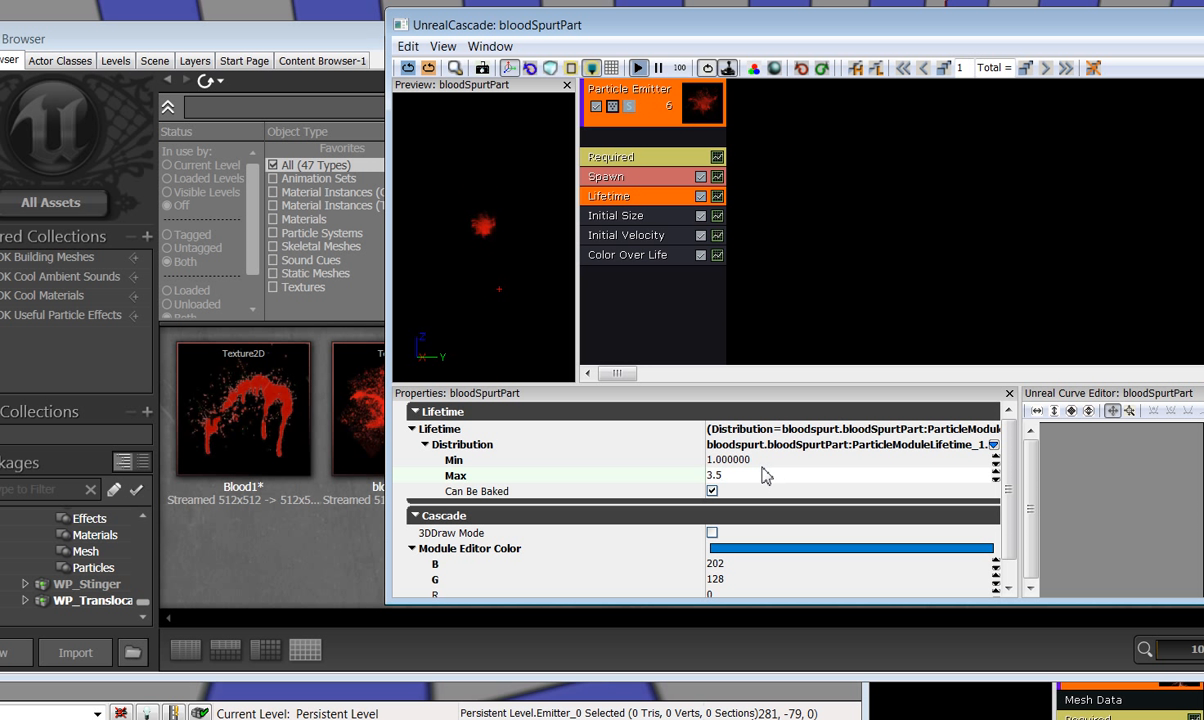
{"action": "key", "text": "shift+Tab"}
{"action": "type", "text": "2"}
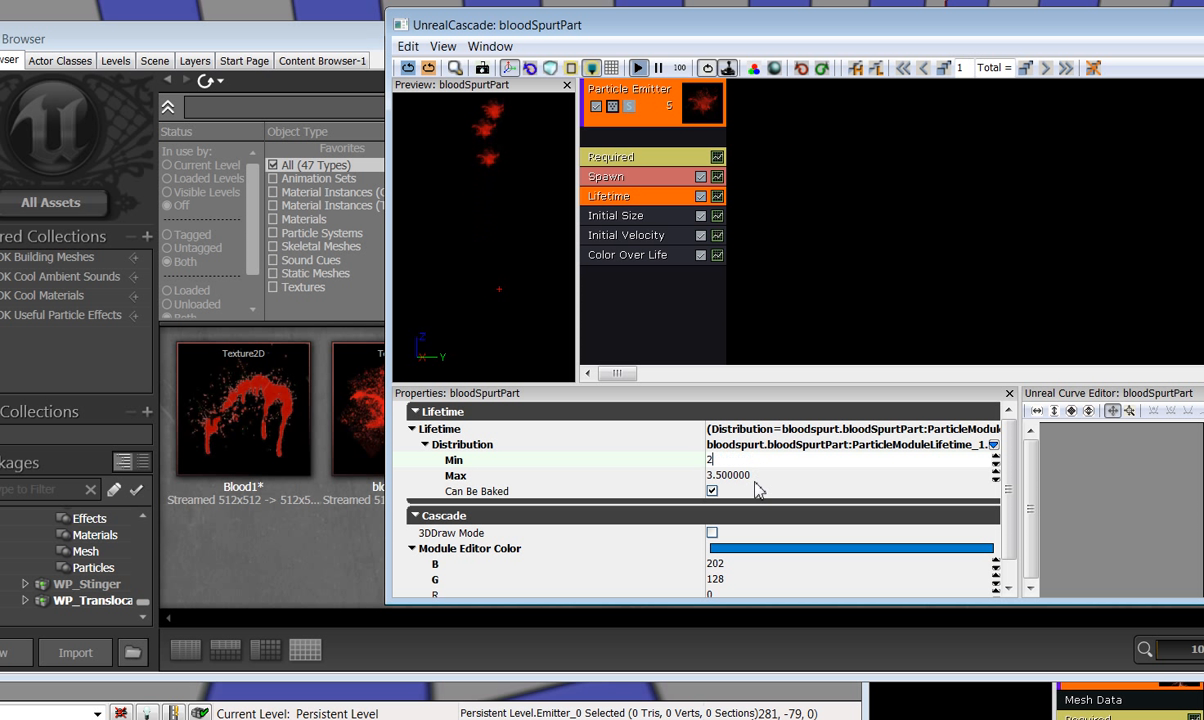
{"action": "key", "text": "Tab"}
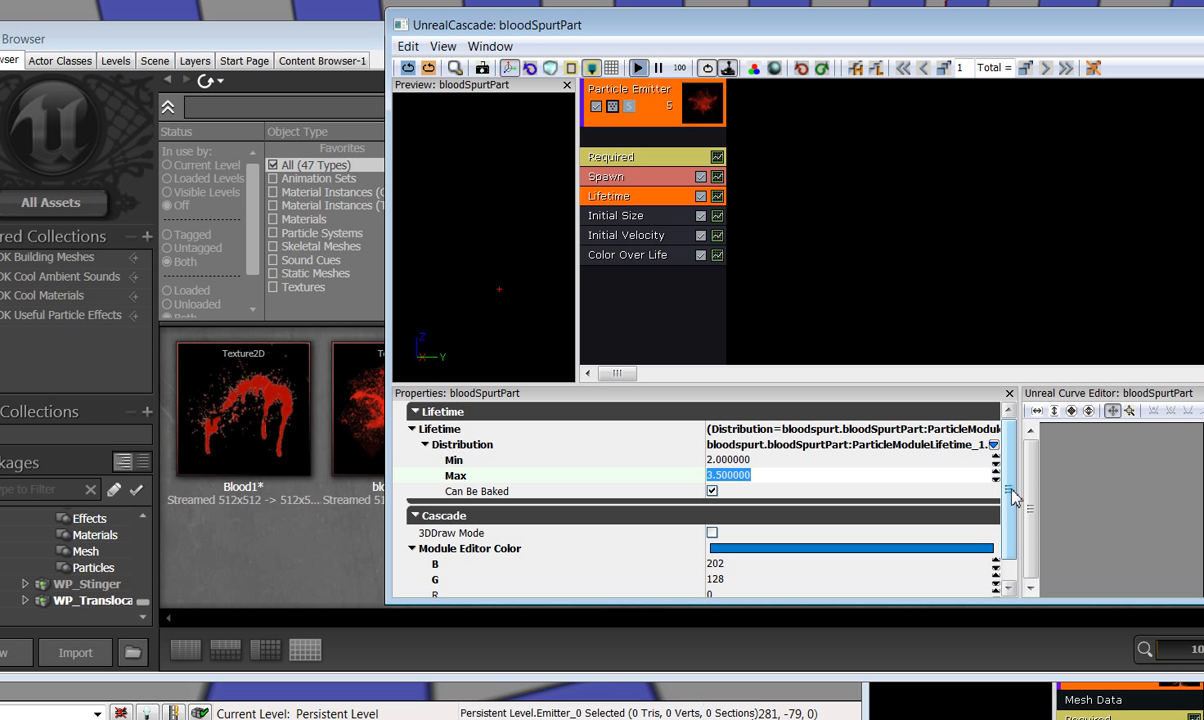
{"action": "left_click_drag", "start_coordinate": [1013, 497], "coordinate": [1010, 510]}
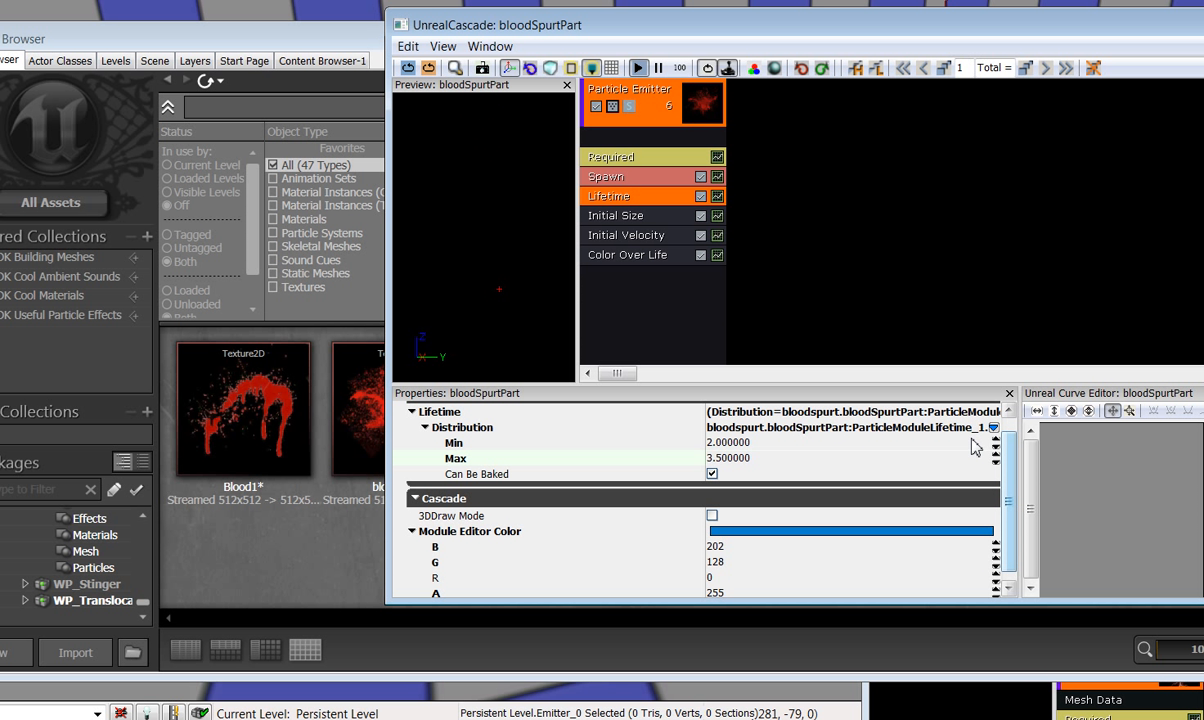
Step: Set the Max X, Y and Z of the Initial Size module's Start Size to 2
{"action": "left_click", "coordinate": [602, 225]}
{"action": "left_click", "coordinate": [775, 477]}
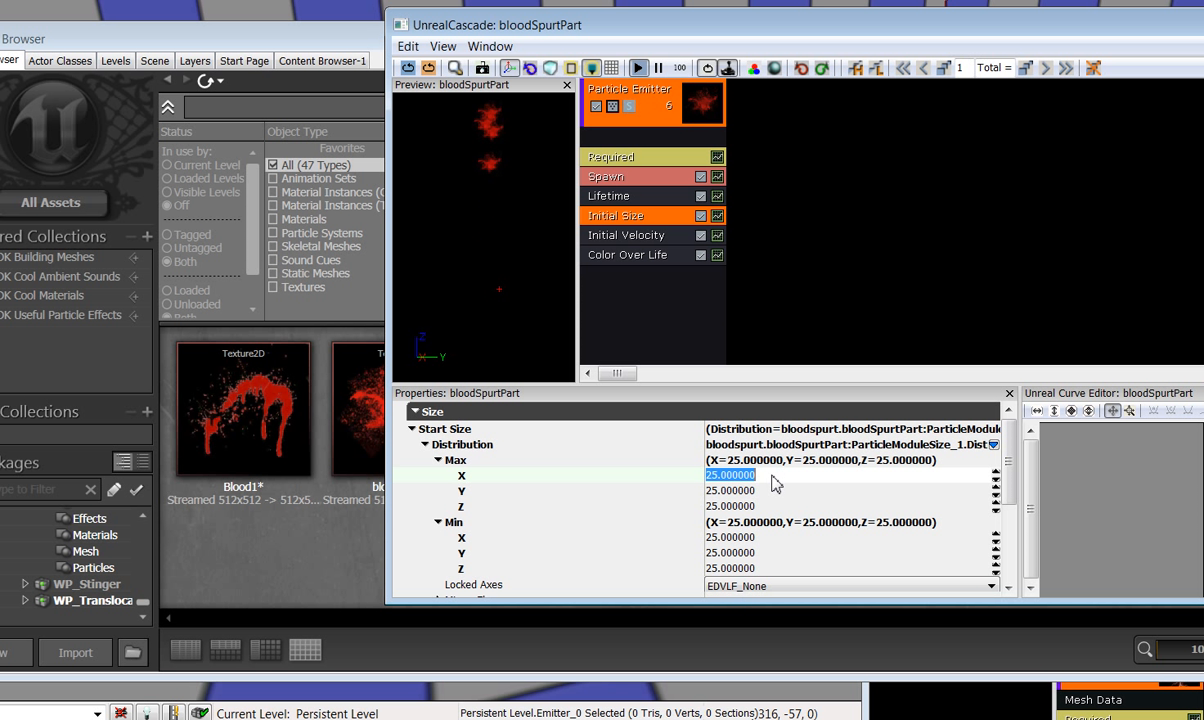
{"action": "type", "text": "2"}
{"action": "left_click", "coordinate": [771, 491]}
{"action": "type", "text": "2"}
{"action": "left_click", "coordinate": [770, 506]}
{"action": "type", "text": "2"}
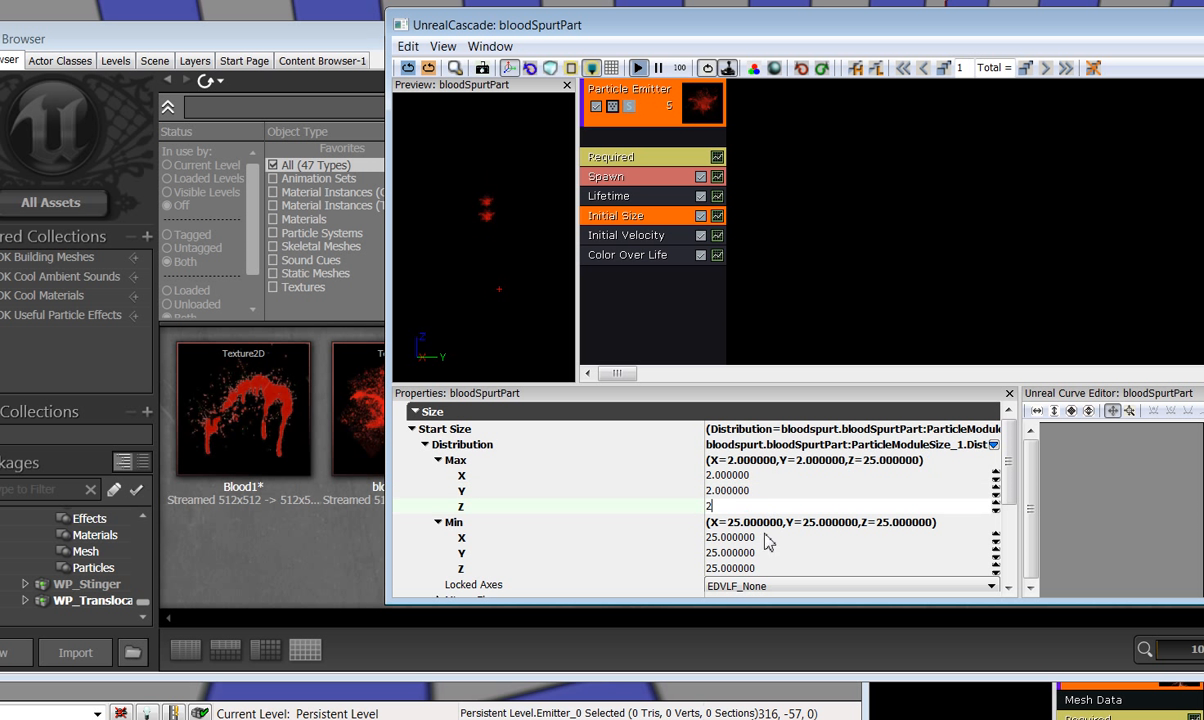
Step: Set the Min X and Y of the Initial Size module's Start Size to 2
{"action": "left_click", "coordinate": [767, 538]}
{"action": "type", "text": "2"}
{"action": "left_click", "coordinate": [766, 553]}
{"action": "type", "text": "2"}
{"action": "left_click", "coordinate": [764, 568]}
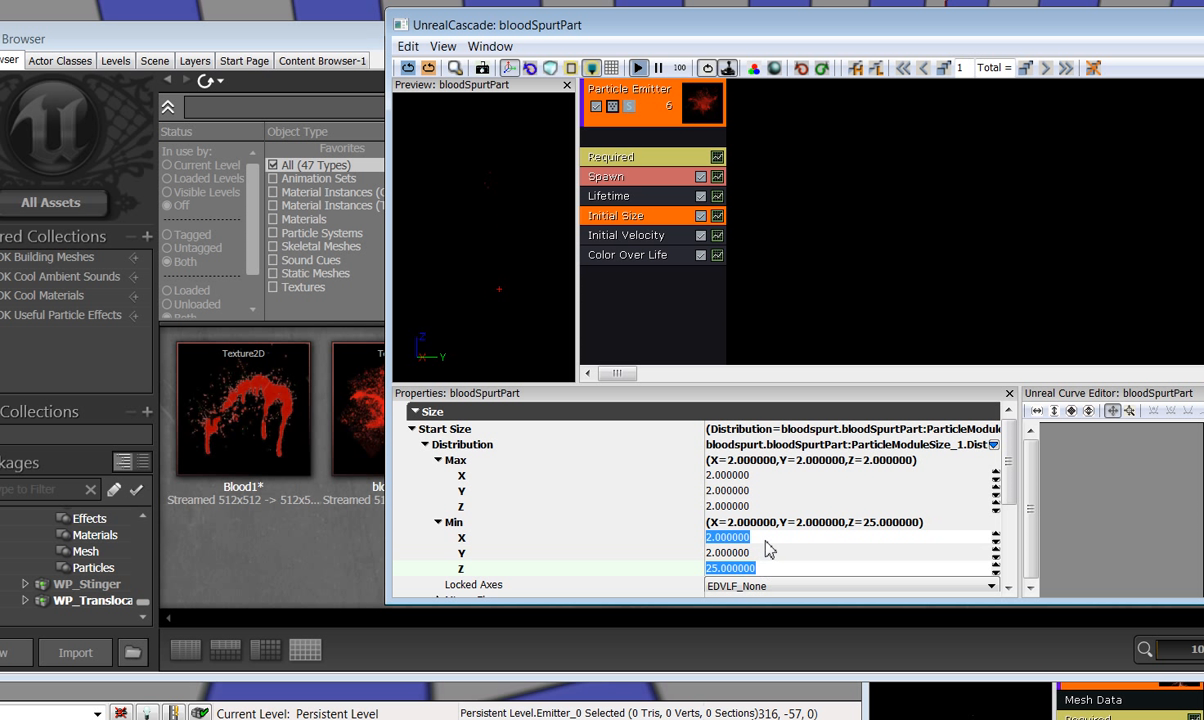
{"action": "left_click", "coordinate": [766, 541]}
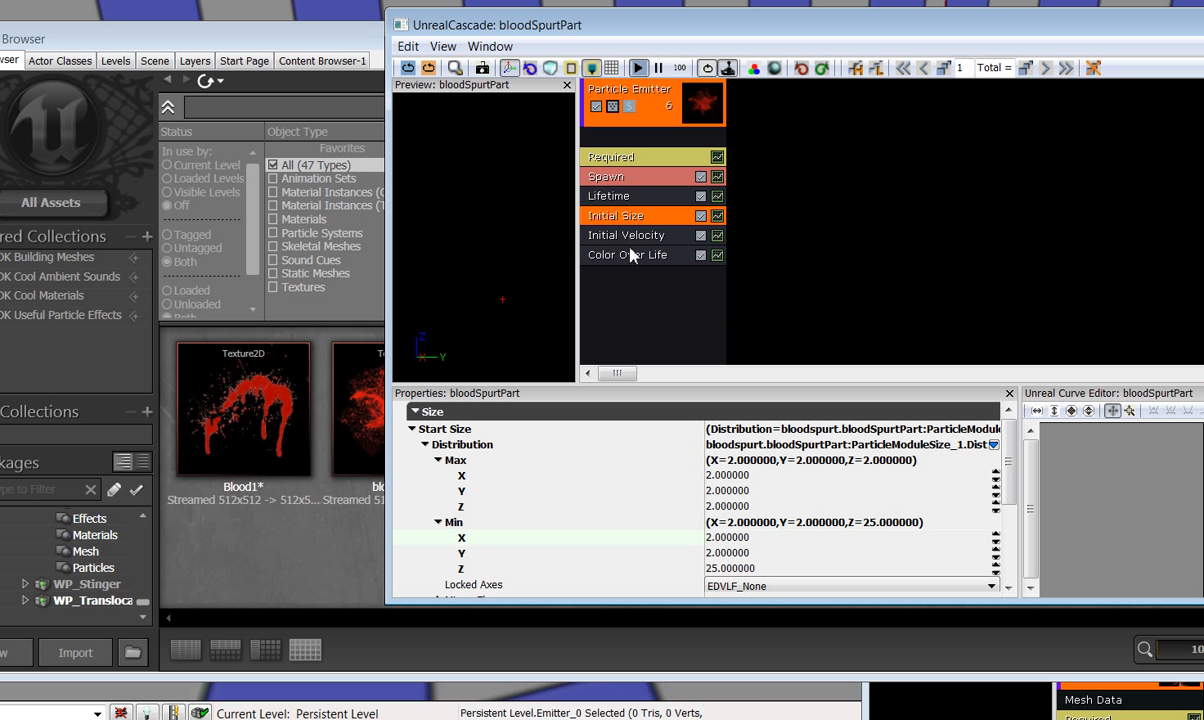
Step: Set the Initial Velocity module's Max Start Velocity to X 500, Y 450 and Z 240
{"action": "left_click", "coordinate": [600, 234]}
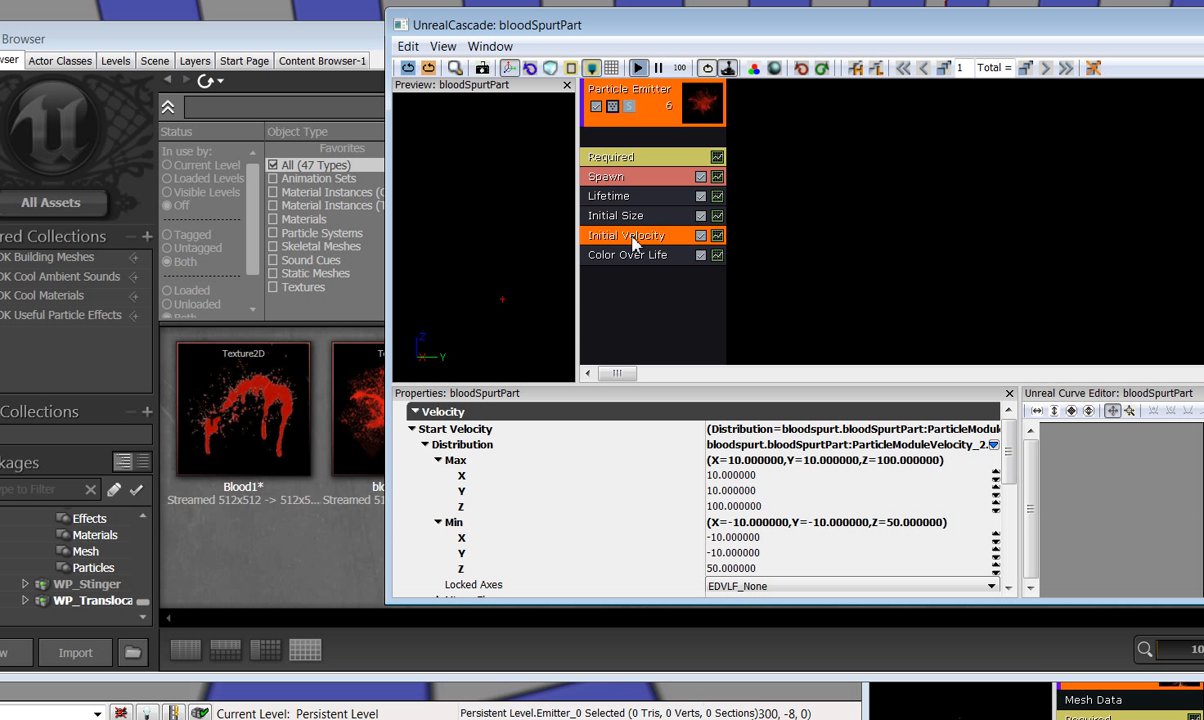
{"action": "left_click", "coordinate": [779, 479]}
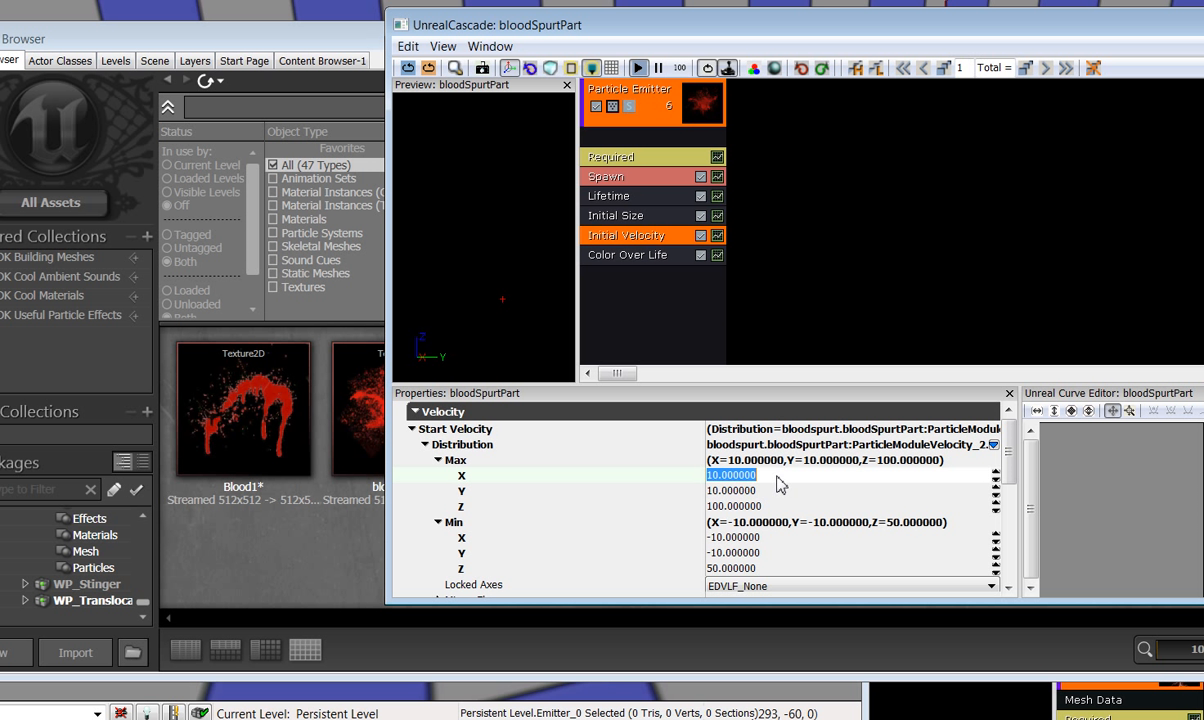
{"action": "type", "text": "500"}
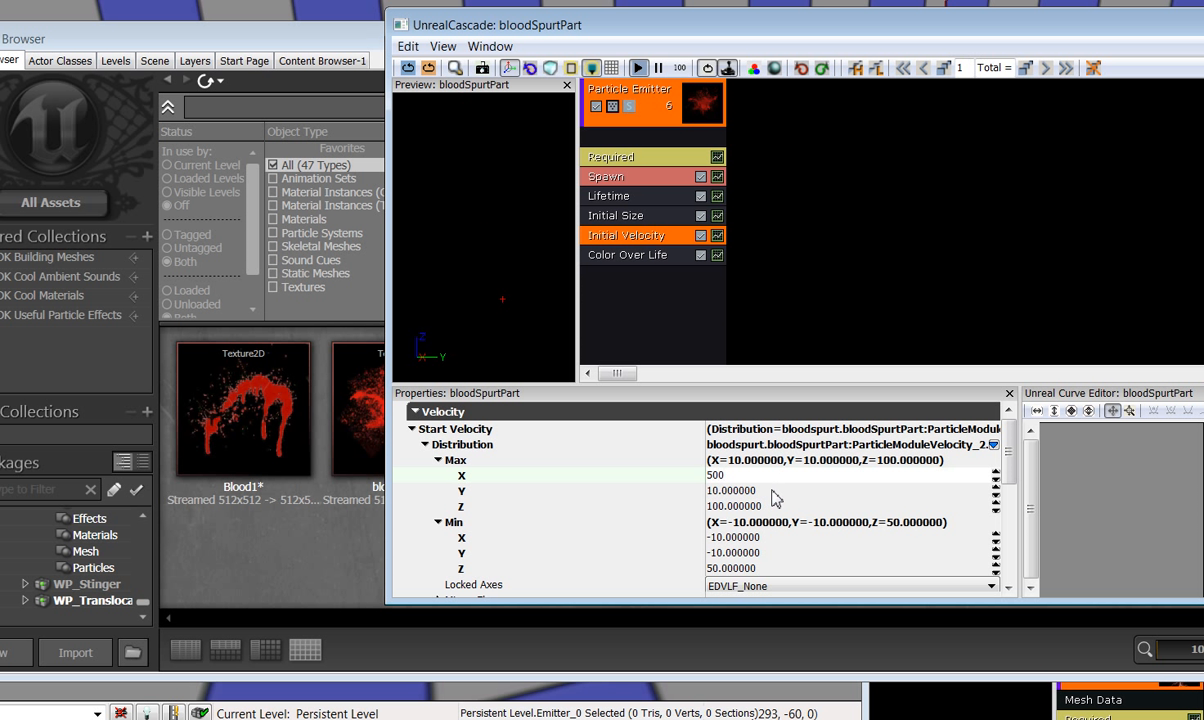
{"action": "left_click", "coordinate": [772, 491]}
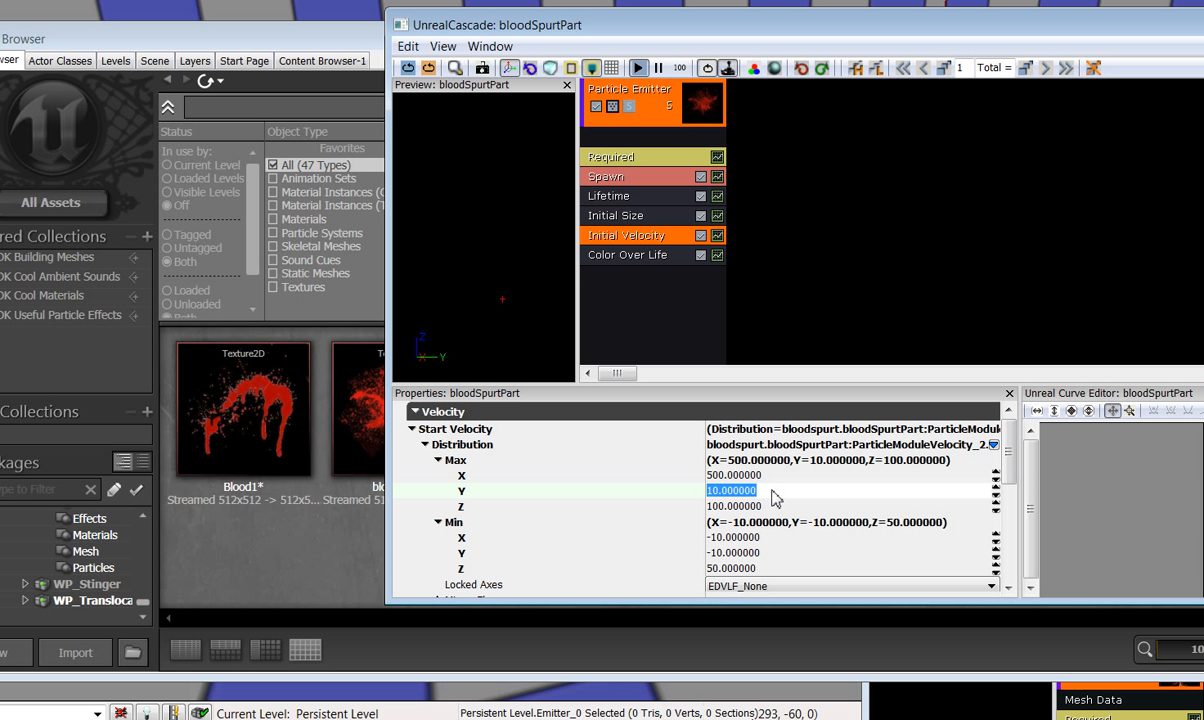
{"action": "type", "text": "450"}
{"action": "left_click", "coordinate": [775, 507]}
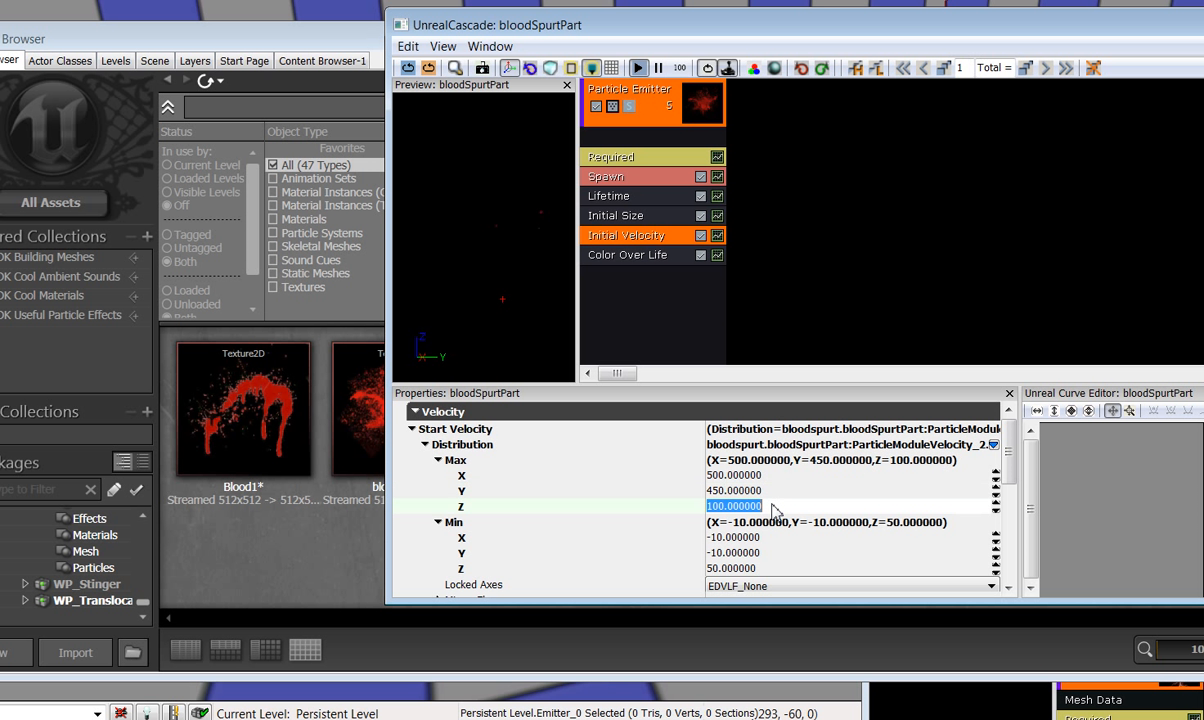
{"action": "type", "text": "240"}
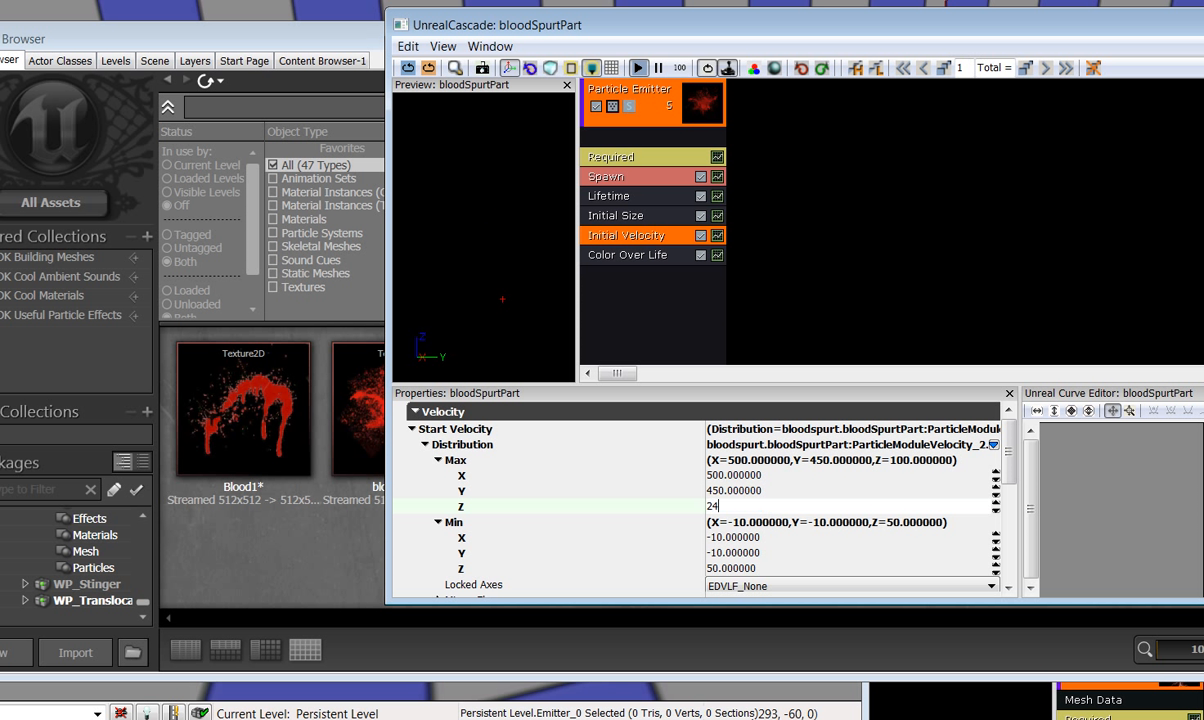
Step: Set the Min X and Y of the Initial Velocity module's Start Velocity to 50
{"action": "left_click", "coordinate": [768, 539]}
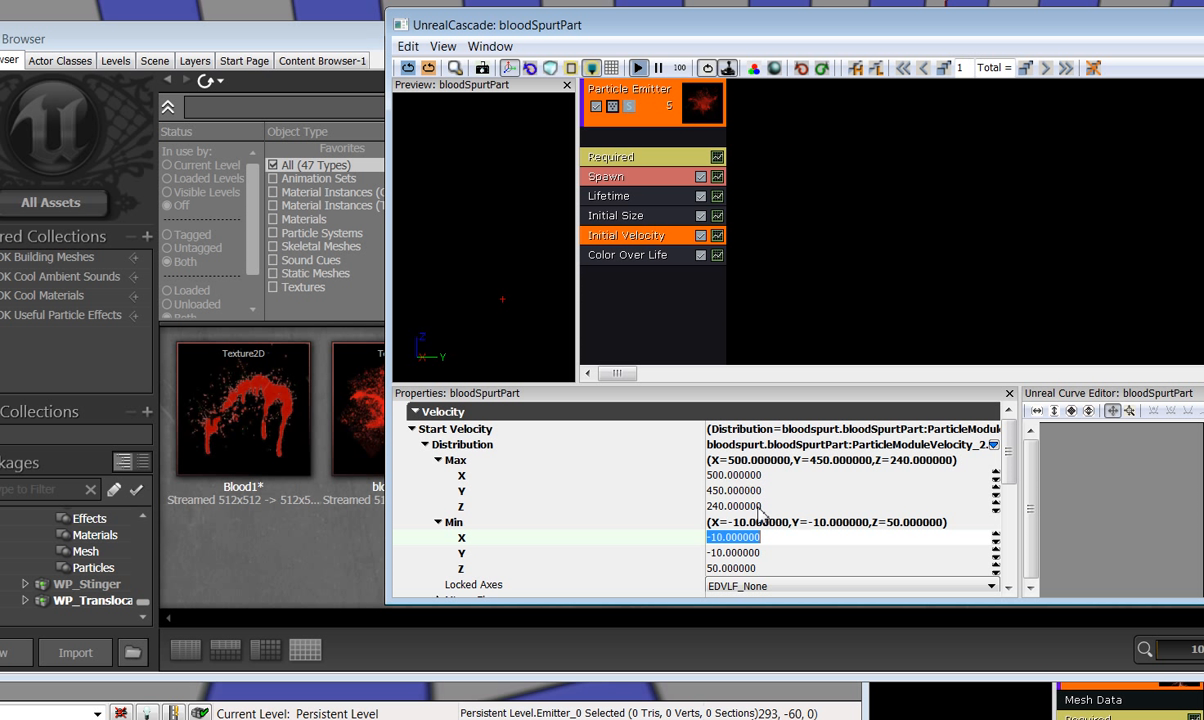
{"action": "type", "text": "50"}
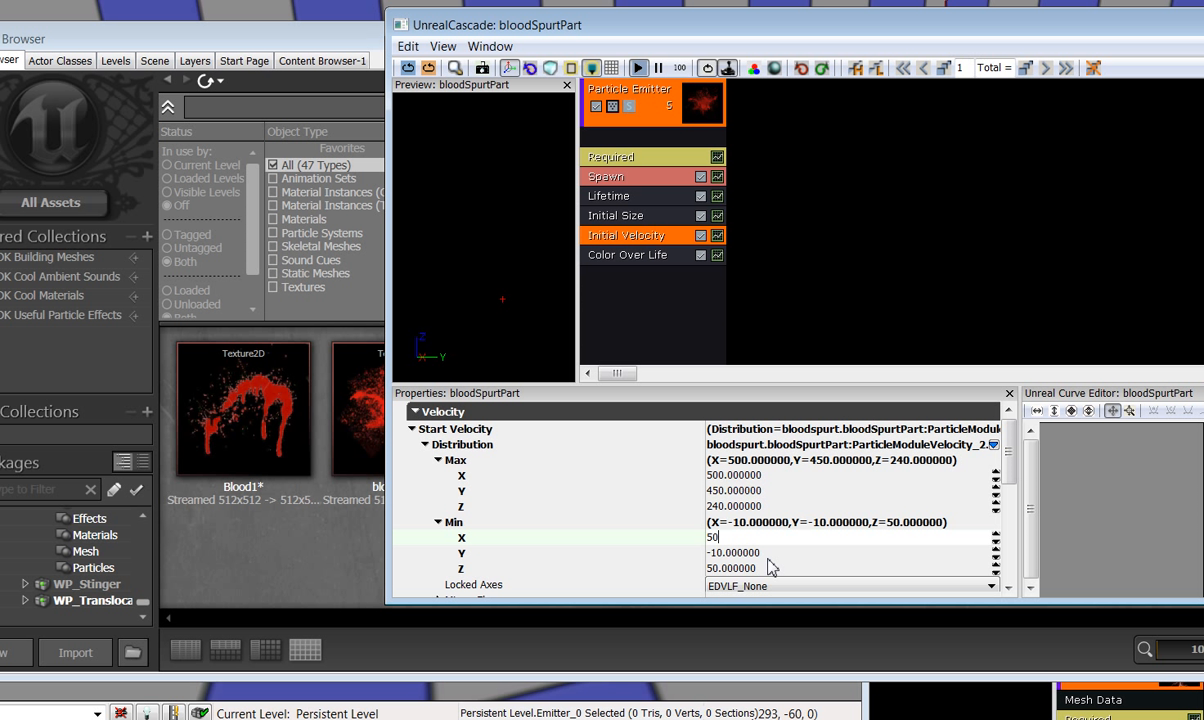
{"action": "left_click", "coordinate": [765, 555]}
{"action": "type", "text": "5"}
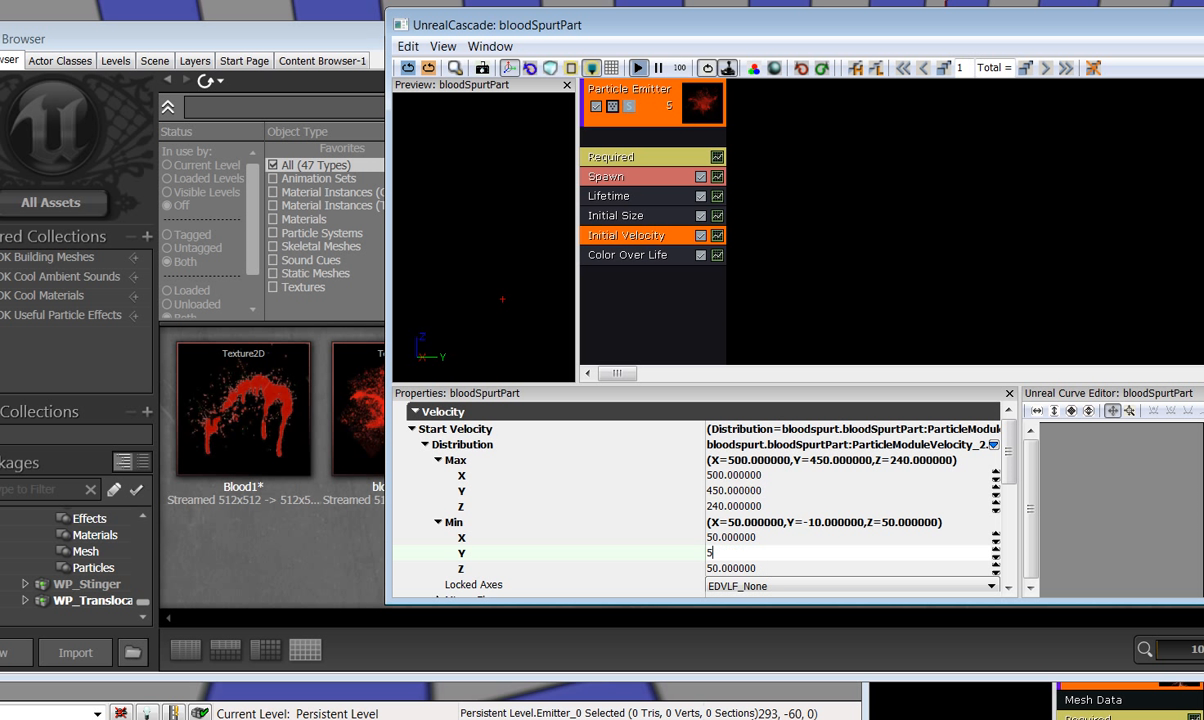
{"action": "type", "text": "0"}
{"action": "left_click", "coordinate": [745, 568]}
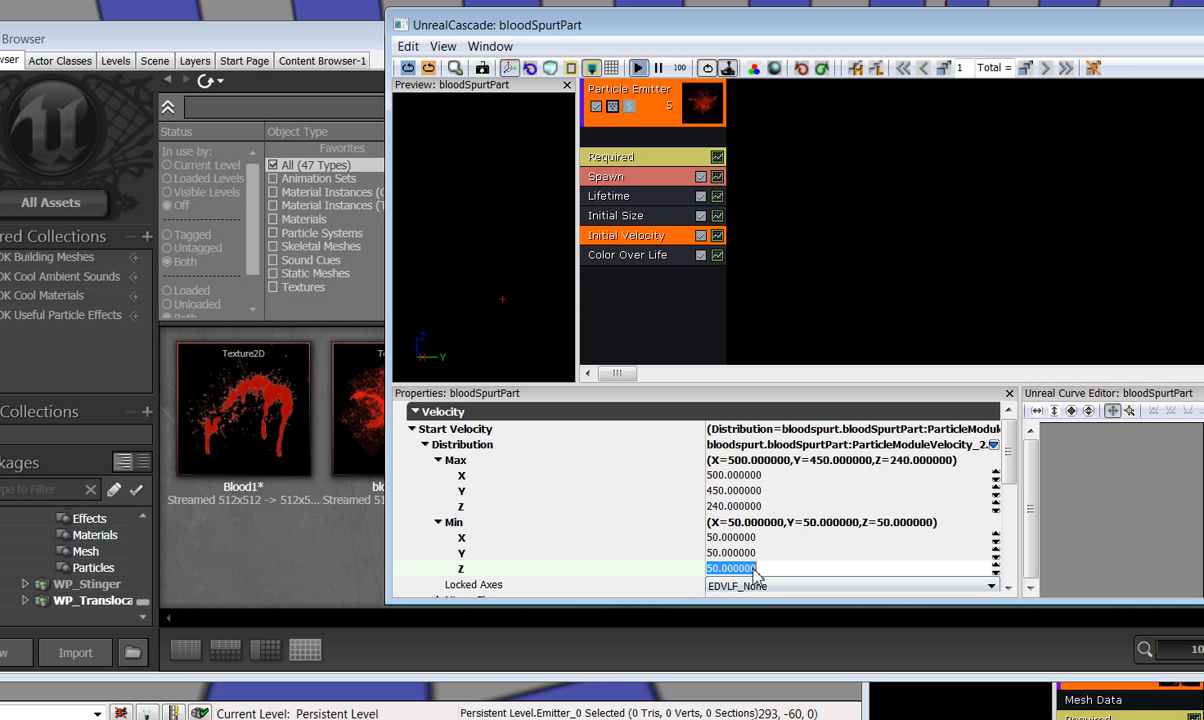
Step: Set the Min Z of the Initial Velocity module's Start Velocity to 220
{"action": "type", "text": "220"}
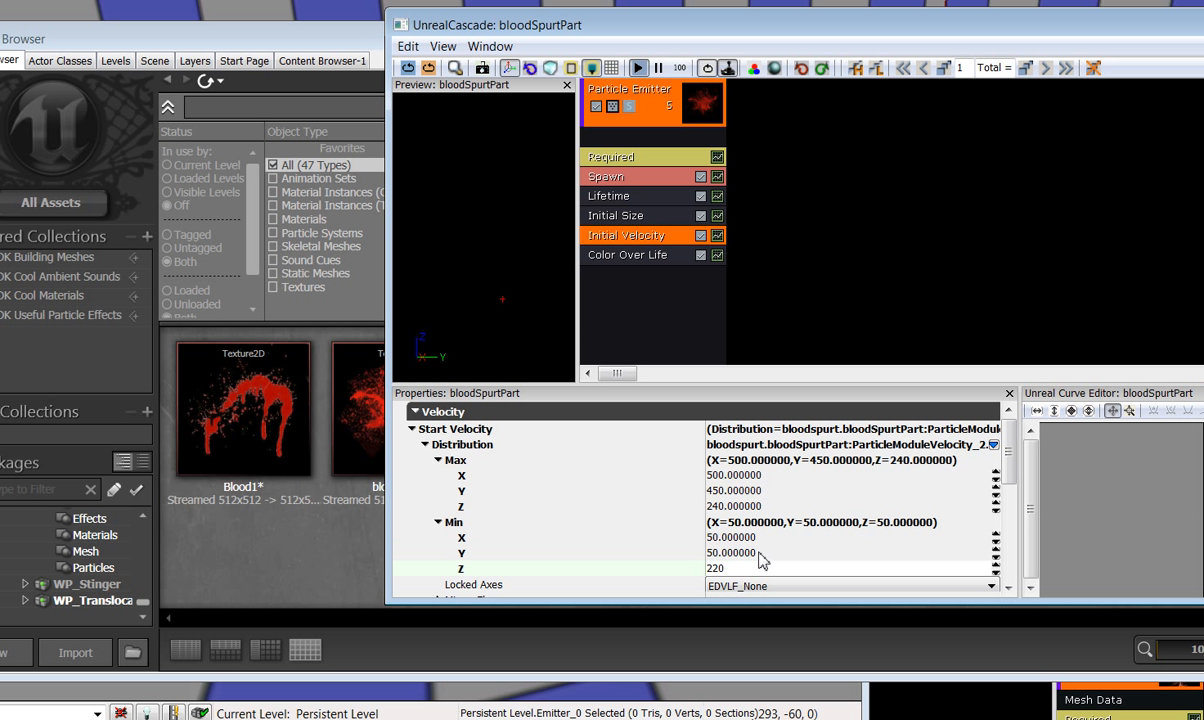
{"action": "left_click", "coordinate": [760, 560]}
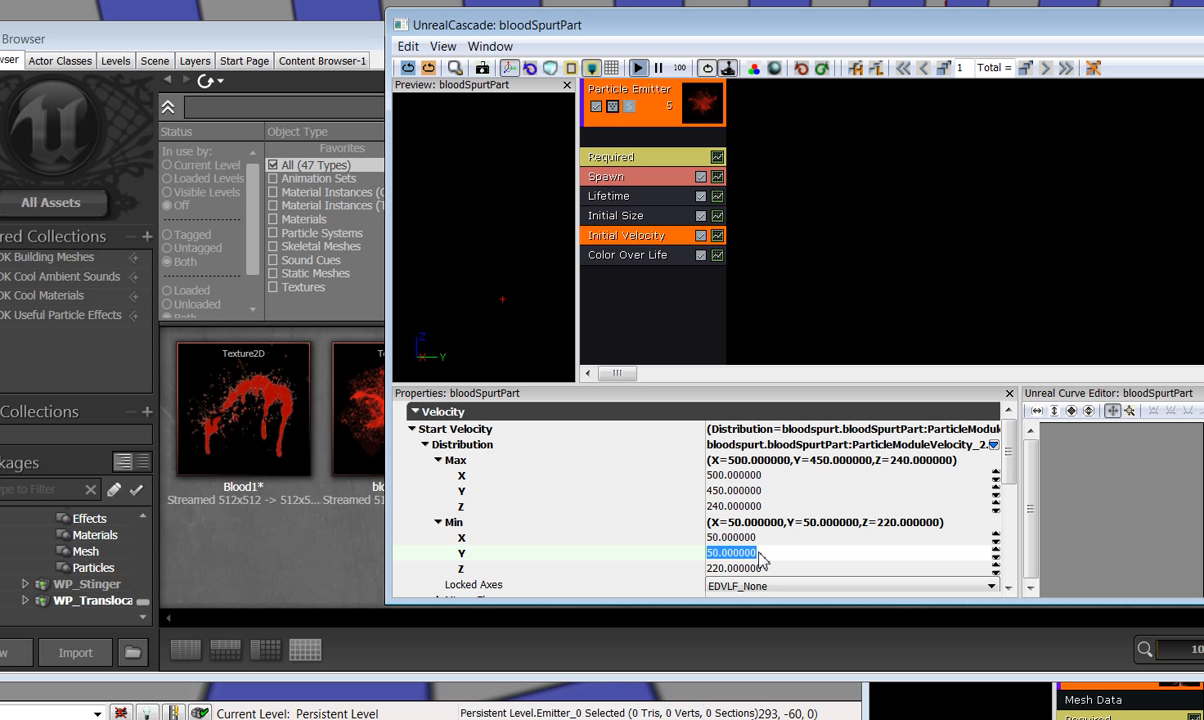
Step: Add a Size By Life module to the particle emitter below Color Over Life
{"action": "left_click", "coordinate": [663, 258]}
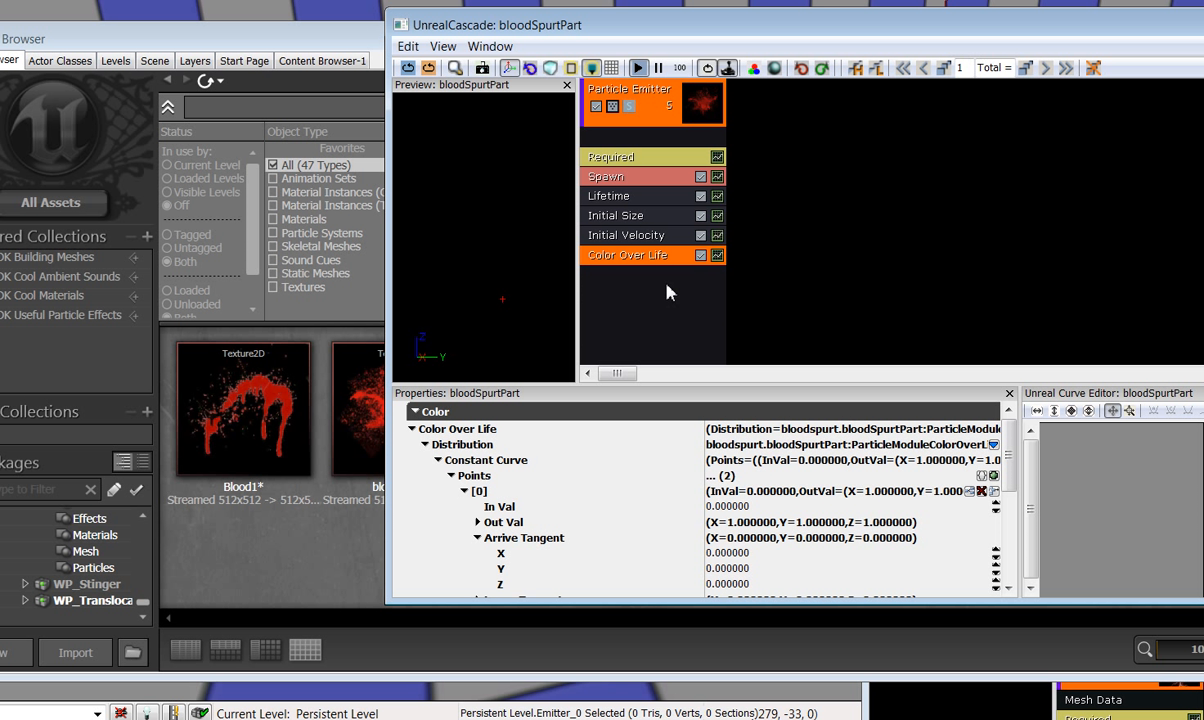
{"action": "right_click", "coordinate": [653, 275]}
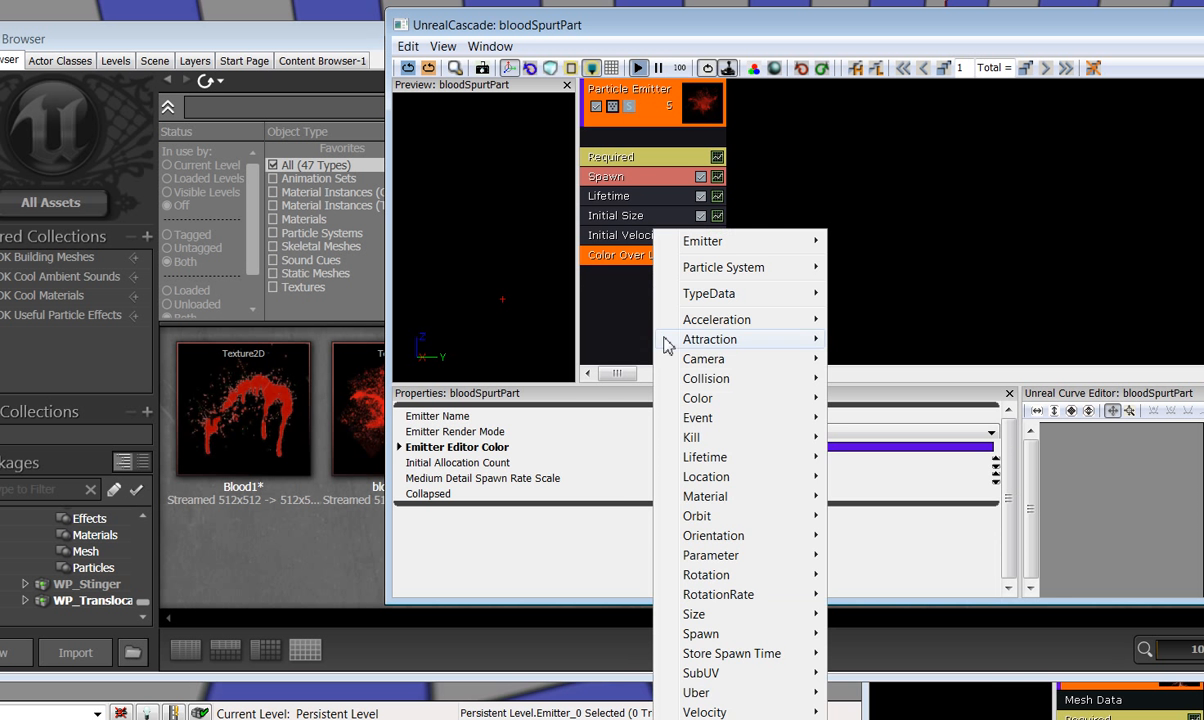
{"action": "mouse_move", "coordinate": [668, 616]}
{"action": "left_click", "coordinate": [928, 654]}
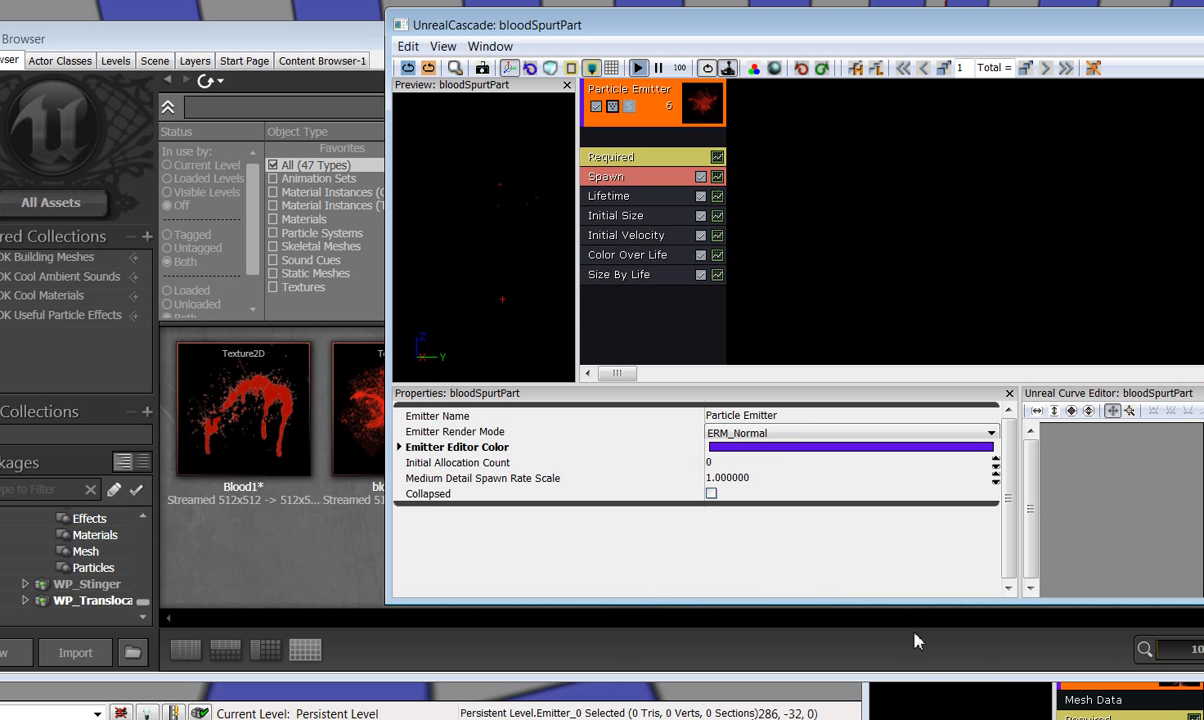
Step: Insert three new points before point [0] in the Size By Life module's Life Multiplier constant curve
{"action": "left_click", "coordinate": [626, 275]}
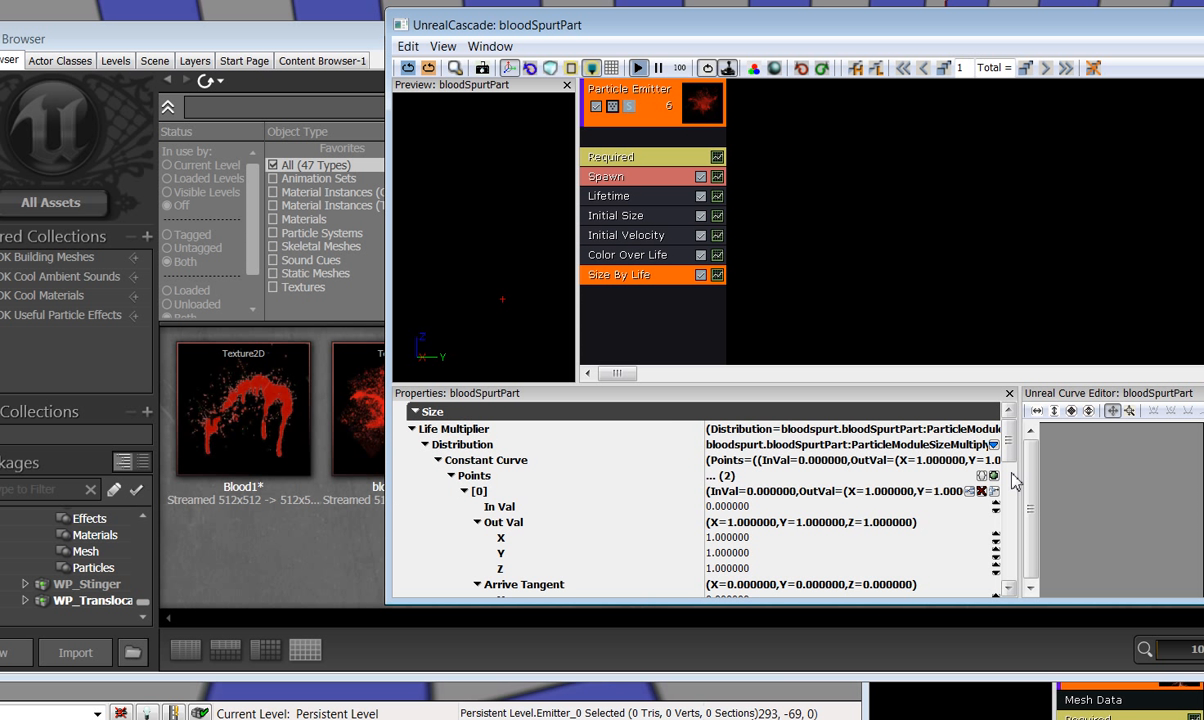
{"action": "mouse_move", "coordinate": [1010, 450]}
{"action": "left_mouse_down"}
{"action": "mouse_move", "coordinate": [1010, 500]}
{"action": "mouse_move", "coordinate": [1010, 470]}
{"action": "left_mouse_up"}
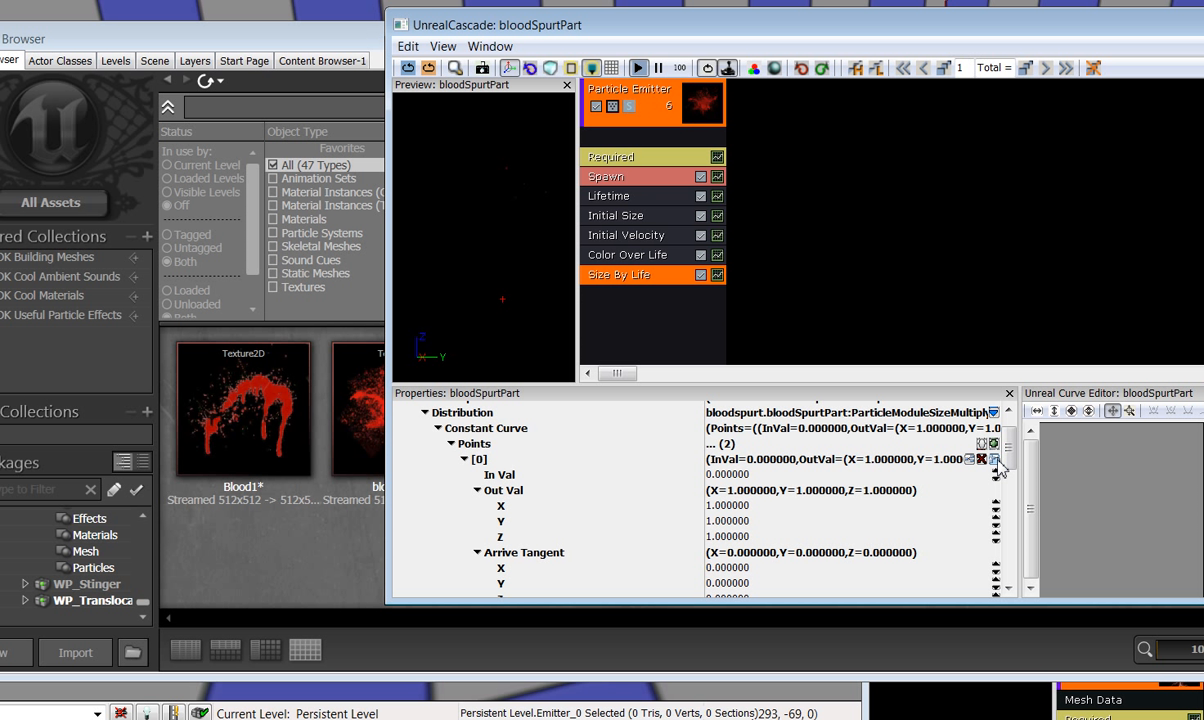
{"action": "left_click", "coordinate": [994, 459]}
{"action": "left_click", "coordinate": [994, 459]}
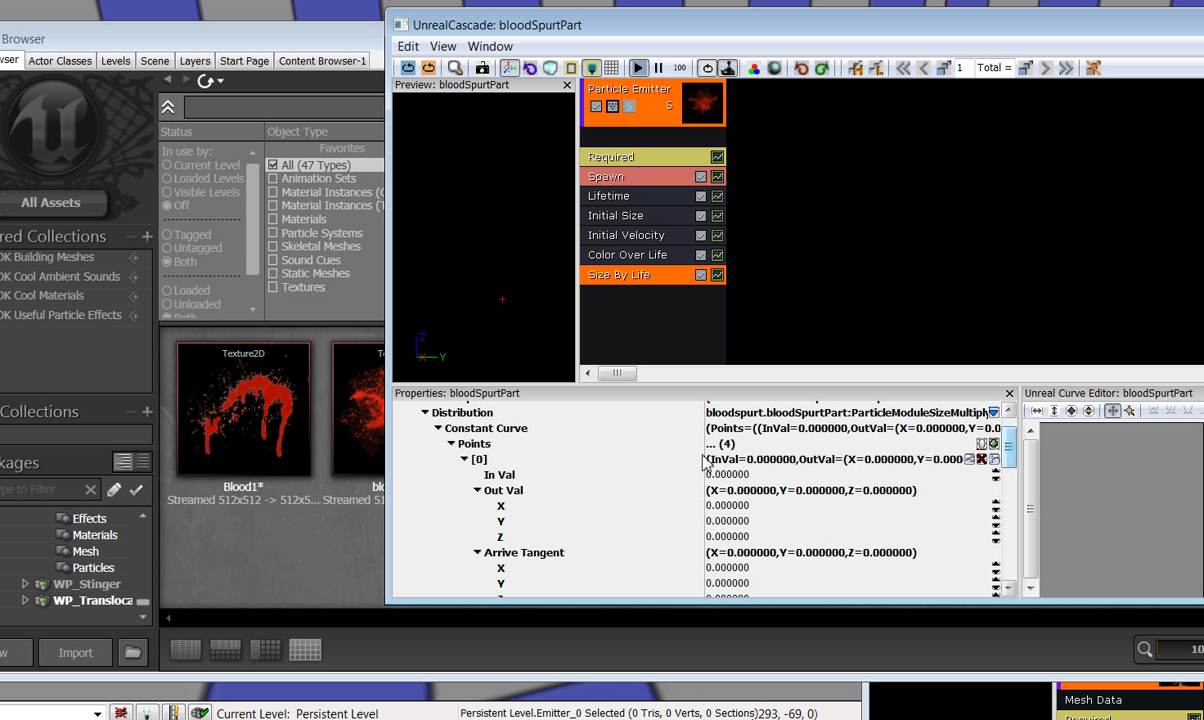
{"action": "left_click", "coordinate": [994, 459]}
{"action": "left_click_drag", "start_coordinate": [1008, 457], "coordinate": [1008, 462]}
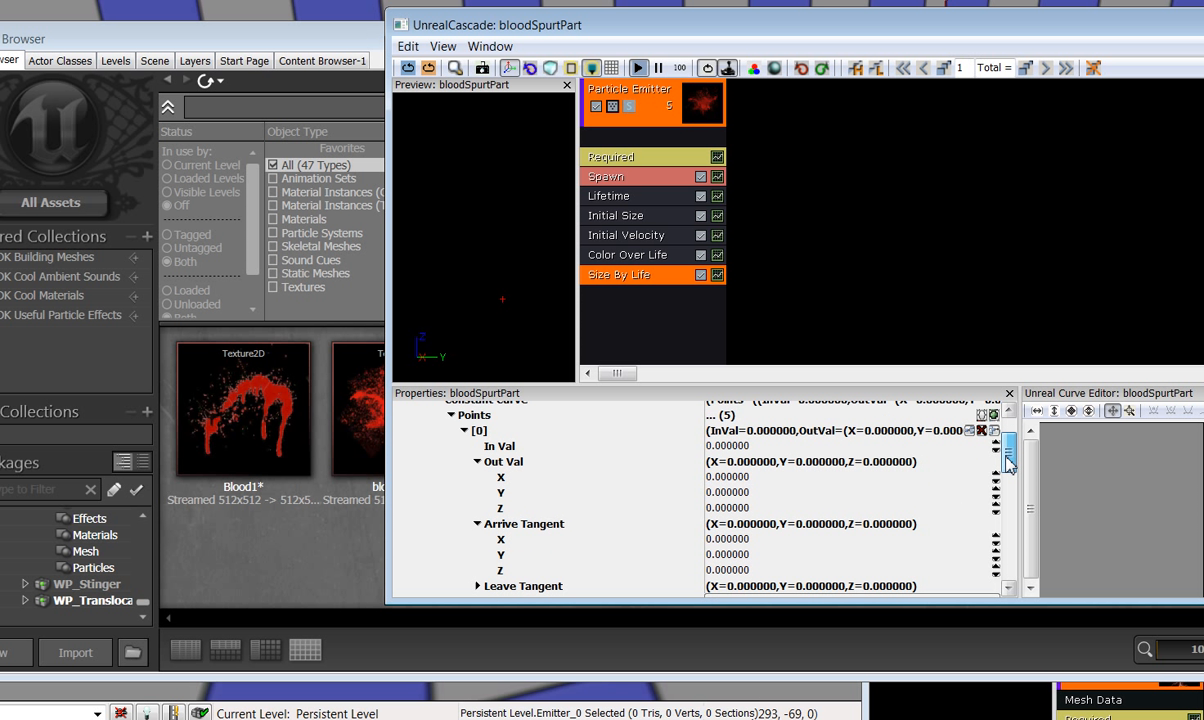
Step: Set point [0] of the Size By Life curve to In Val 0.01 and Out Val X 6.8
{"action": "left_click", "coordinate": [765, 447]}
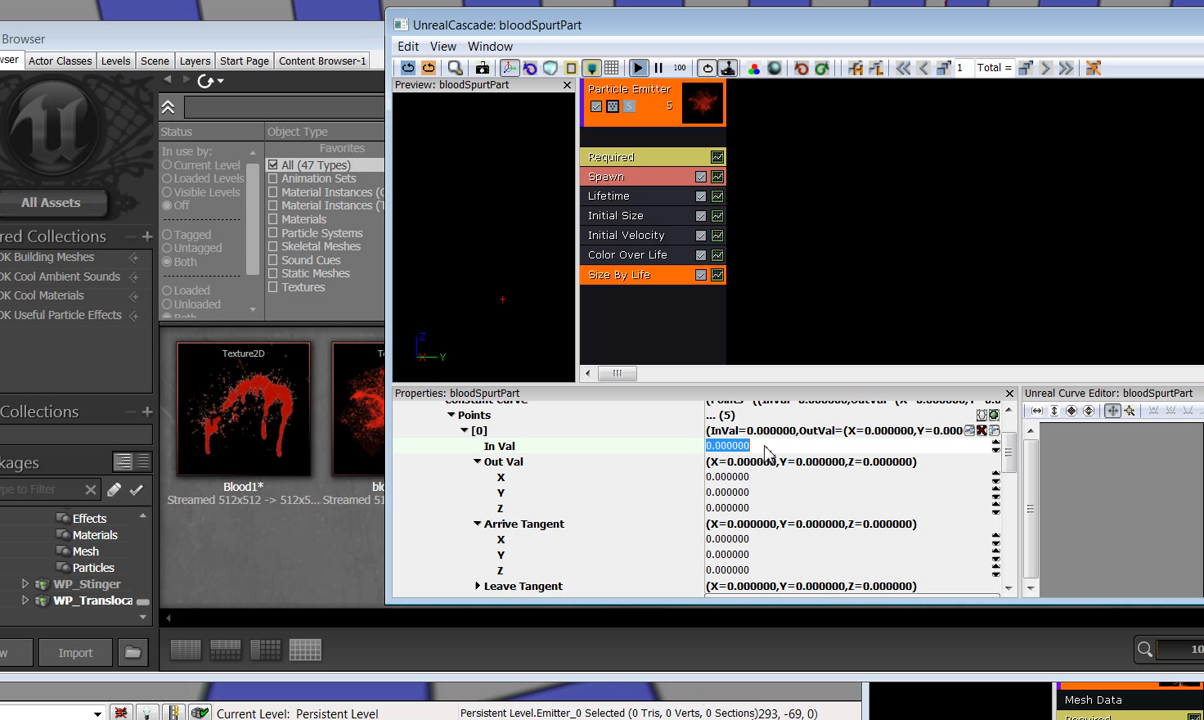
{"action": "type", "text": ".01"}
{"action": "left_click", "coordinate": [761, 477]}
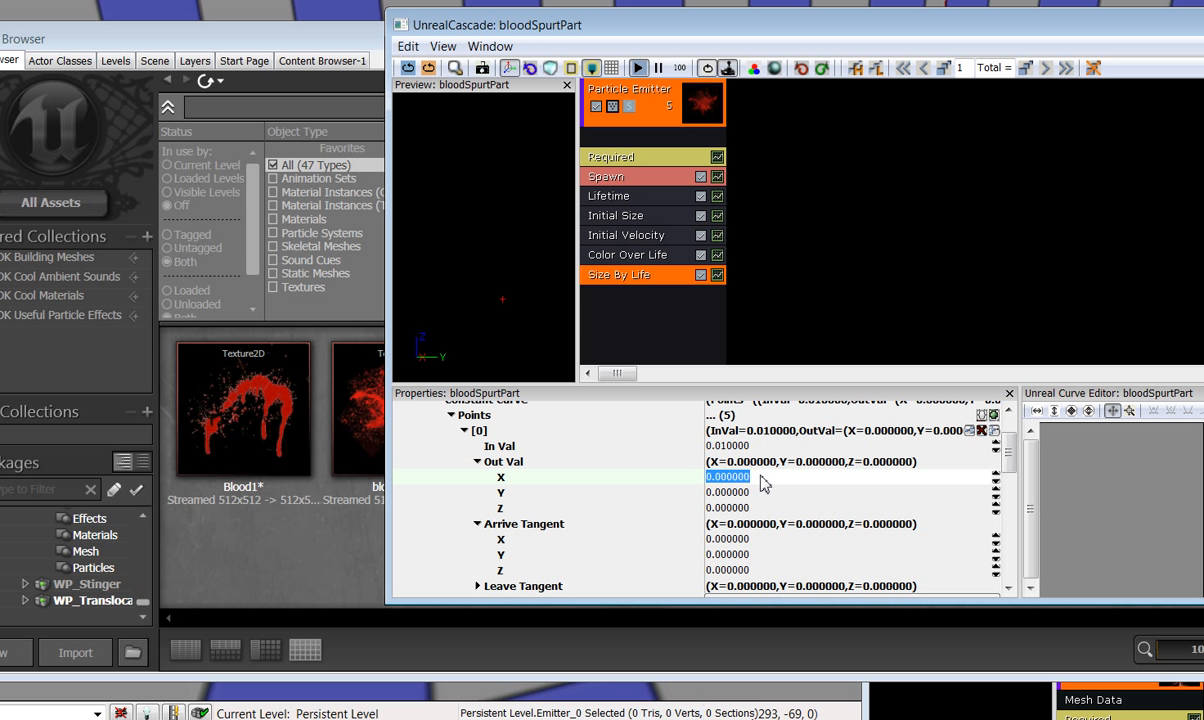
{"action": "type", "text": "6.8"}
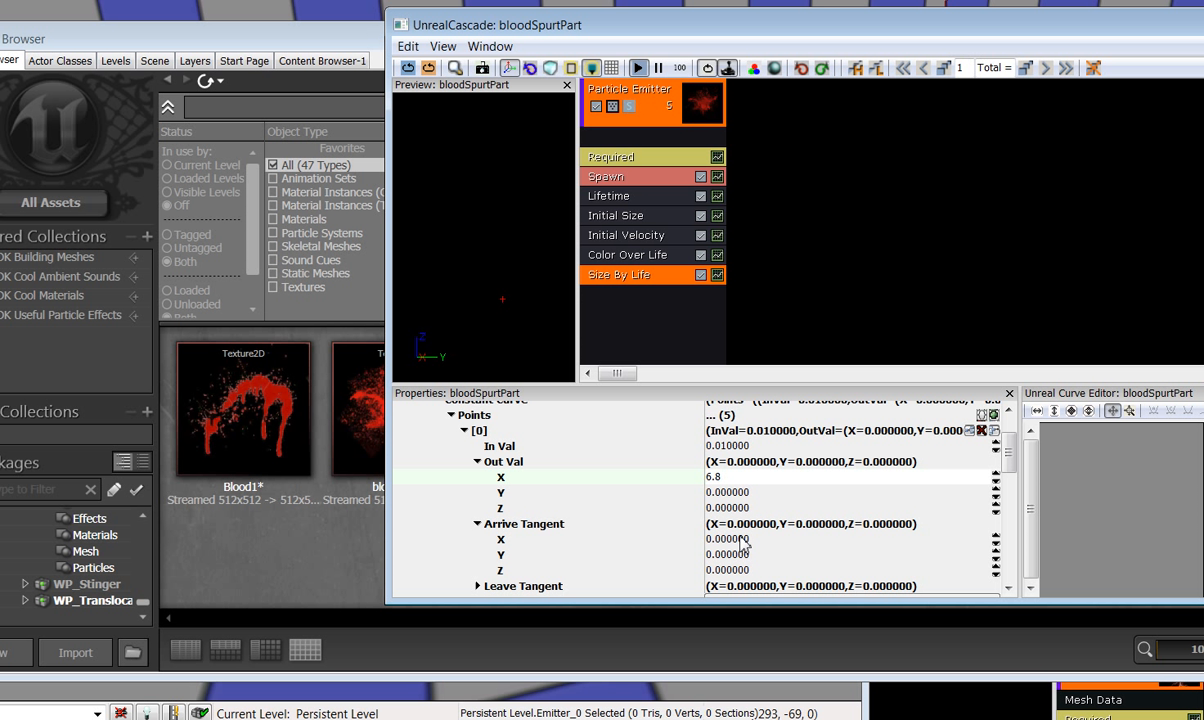
{"action": "left_click", "coordinate": [743, 543]}
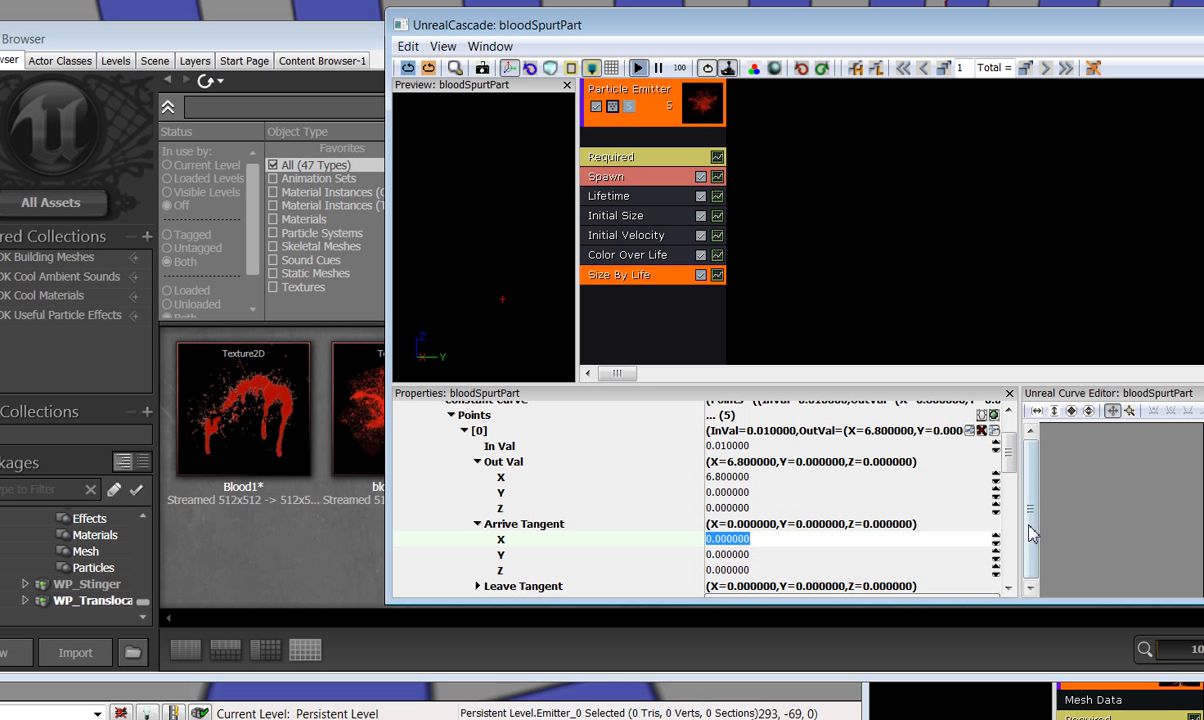
Step: Set point [1] of the Size By Life curve to In Val 0.3 and Out Val X 6.2
{"action": "left_click_drag", "start_coordinate": [1012, 470], "coordinate": [1013, 520]}
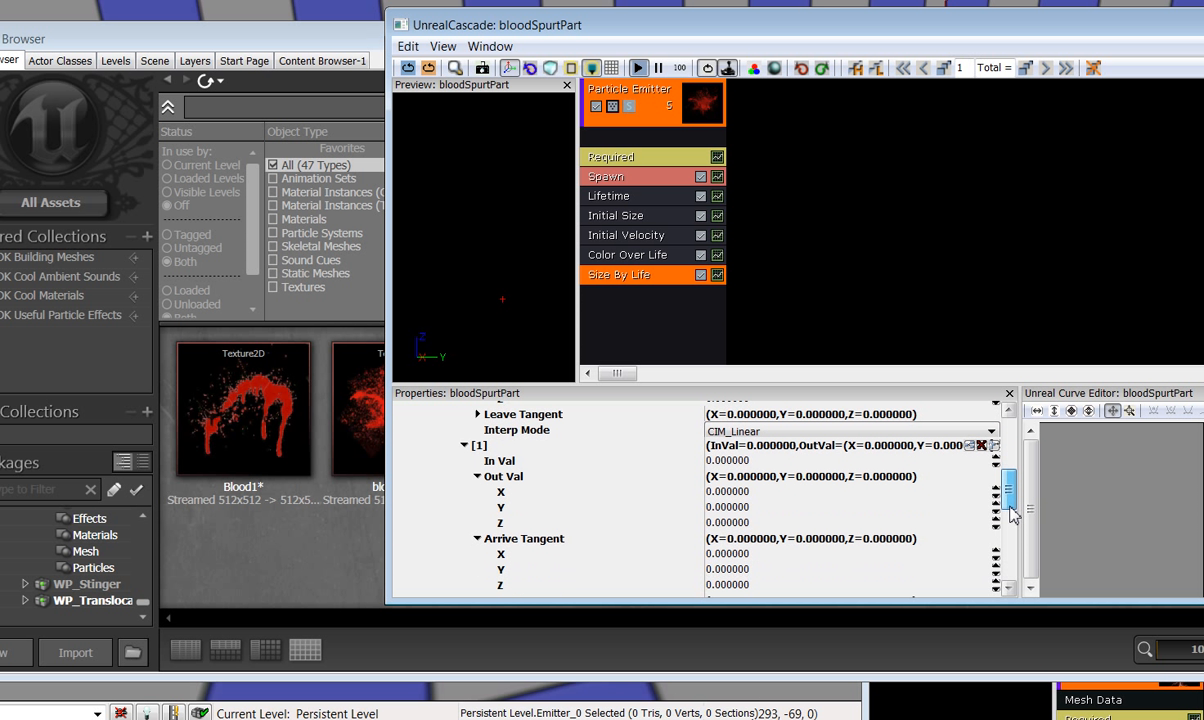
{"action": "left_click", "coordinate": [754, 462]}
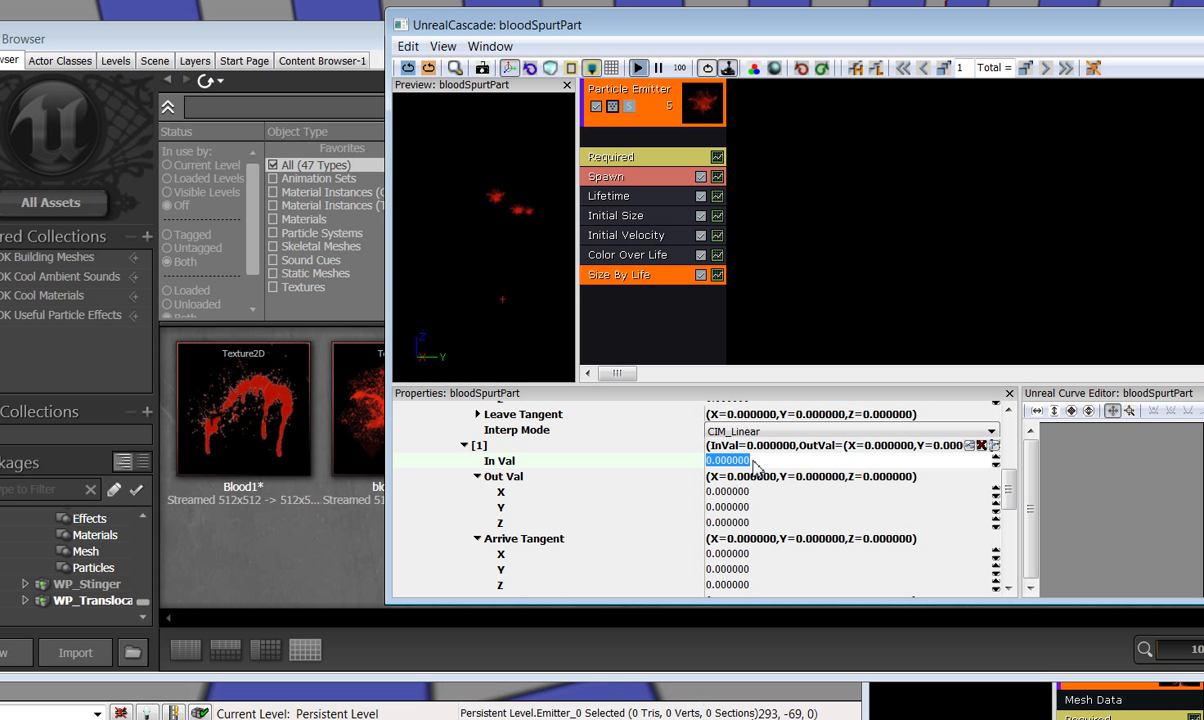
{"action": "type", "text": ".3"}
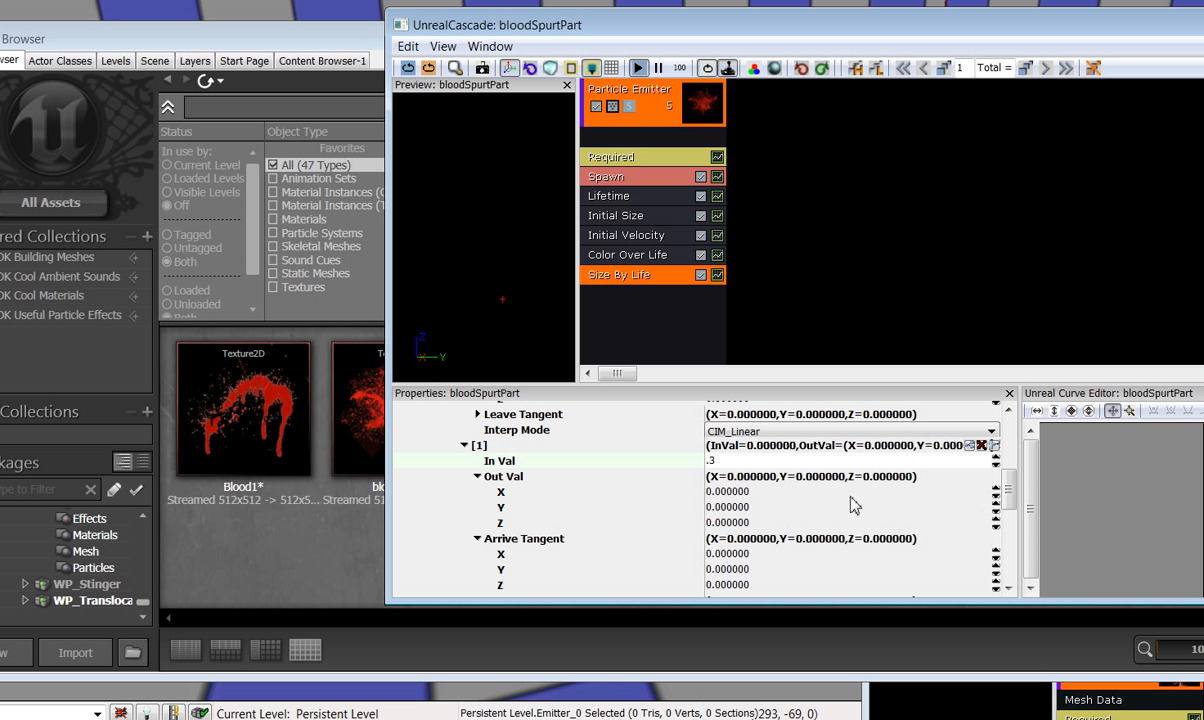
{"action": "left_click", "coordinate": [822, 493]}
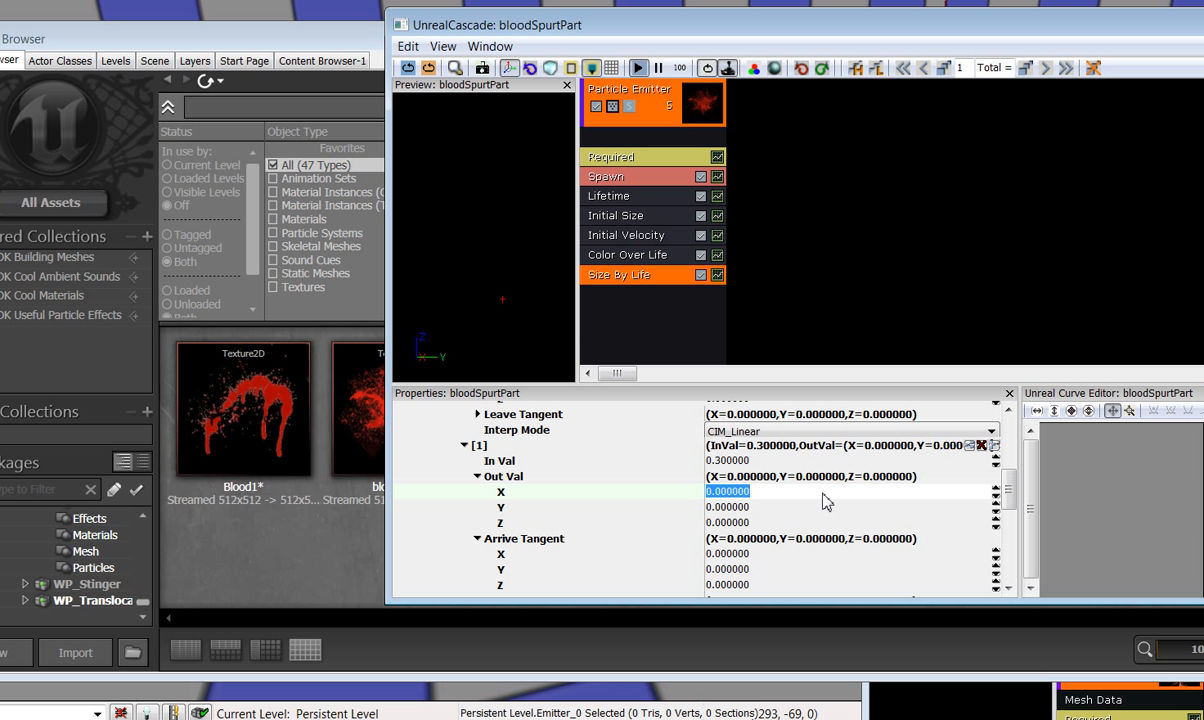
{"action": "type", "text": "6."}
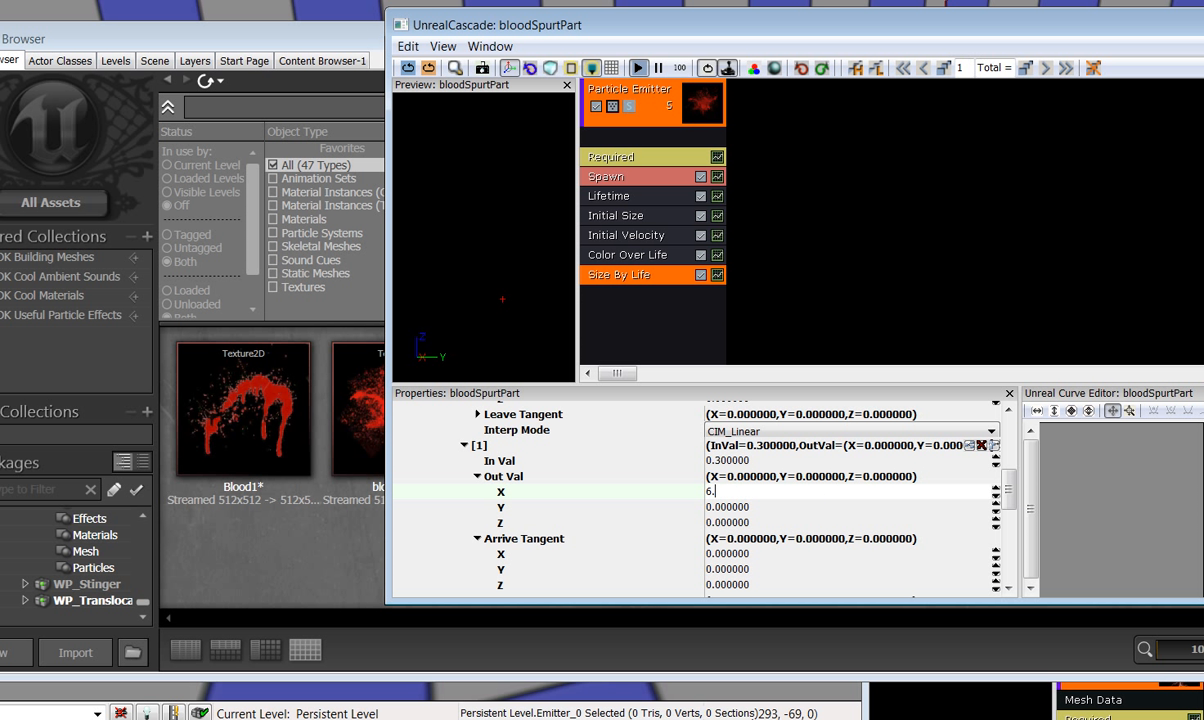
{"action": "type", "text": "2"}
{"action": "left_click", "coordinate": [822, 507]}
Step: Set both the Arrive Tangent X and the Leave Tangent X of the Size By Life curve's point [1] to -9.1
{"action": "scroll", "coordinate": [1012, 515], "scroll_direction": "down", "scroll_amount": 1}
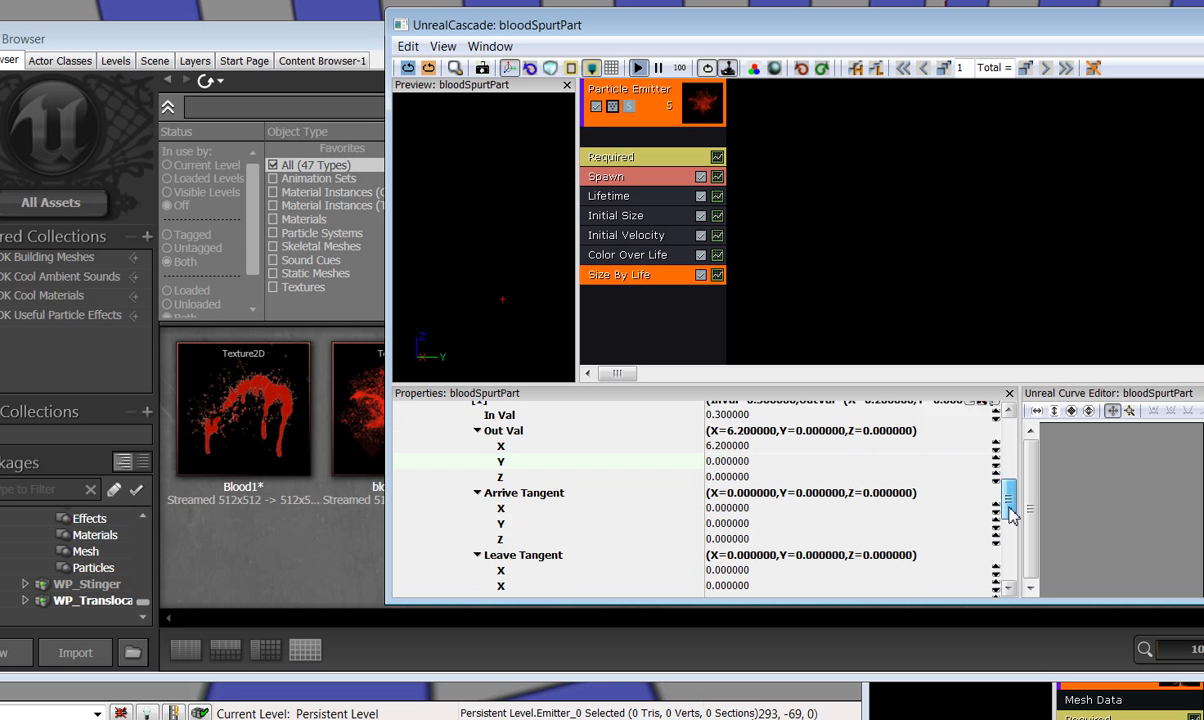
{"action": "left_click_drag", "start_coordinate": [1012, 515], "coordinate": [1003, 537]}
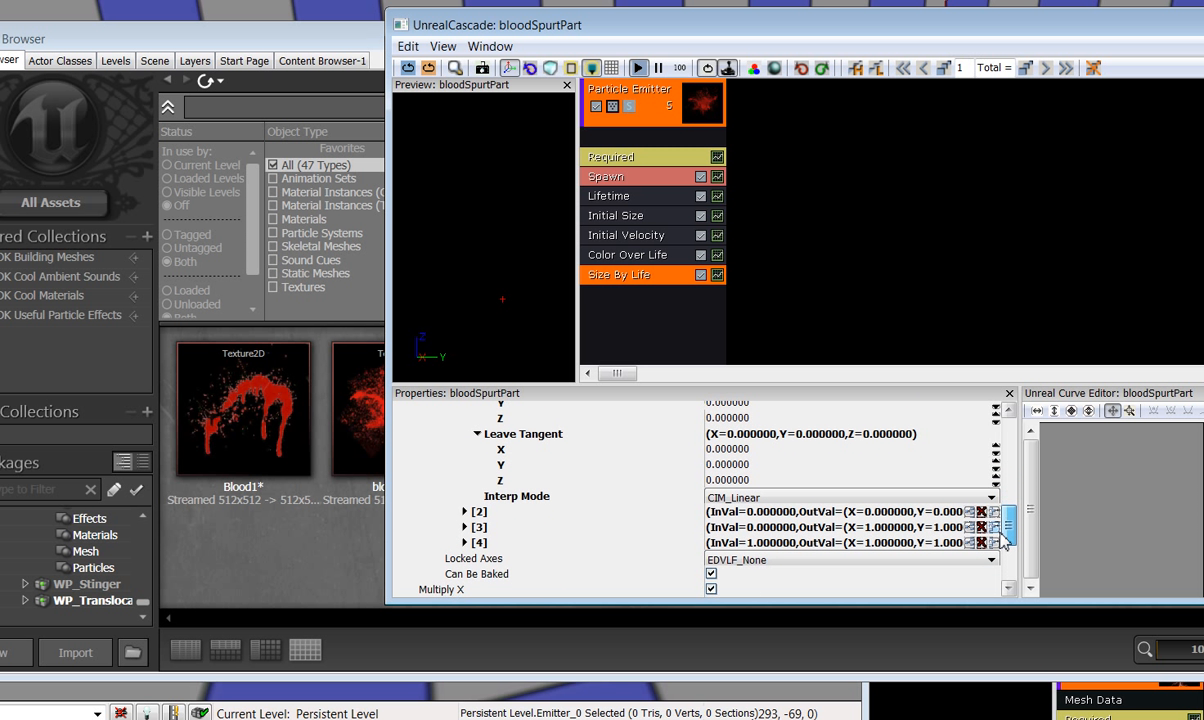
{"action": "scroll", "coordinate": [990, 535], "scroll_direction": "up", "scroll_amount": 2}
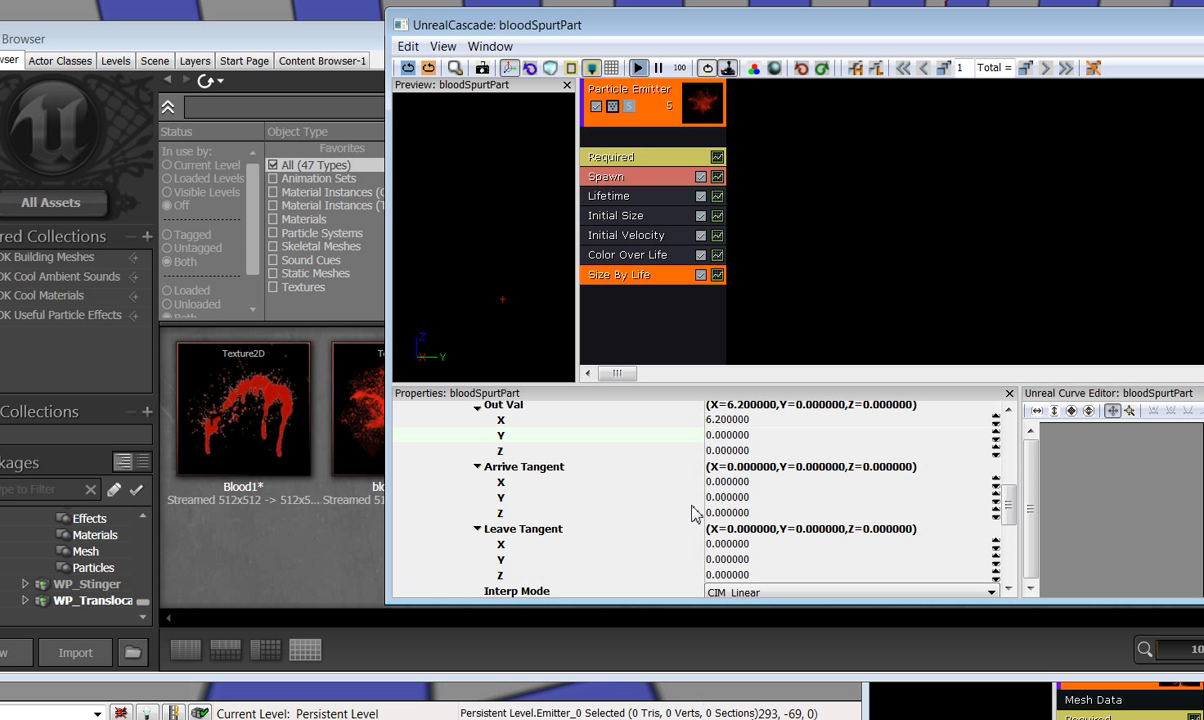
{"action": "left_click", "coordinate": [735, 486]}
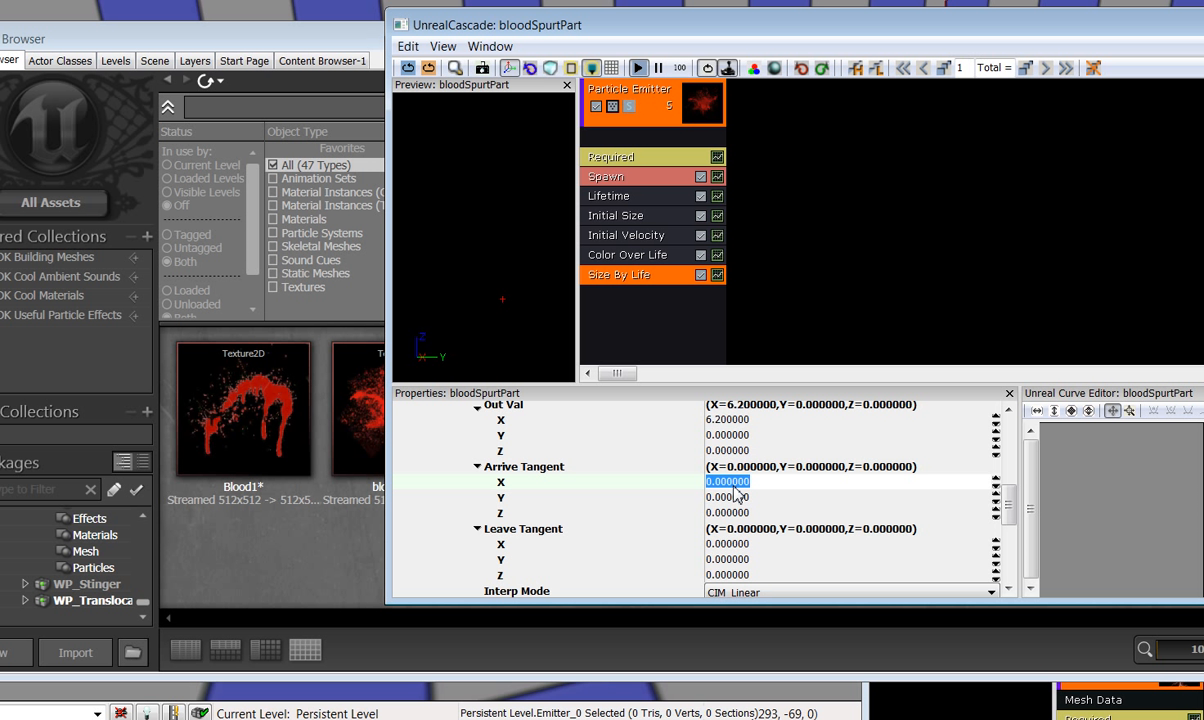
{"action": "type", "text": "-9.1"}
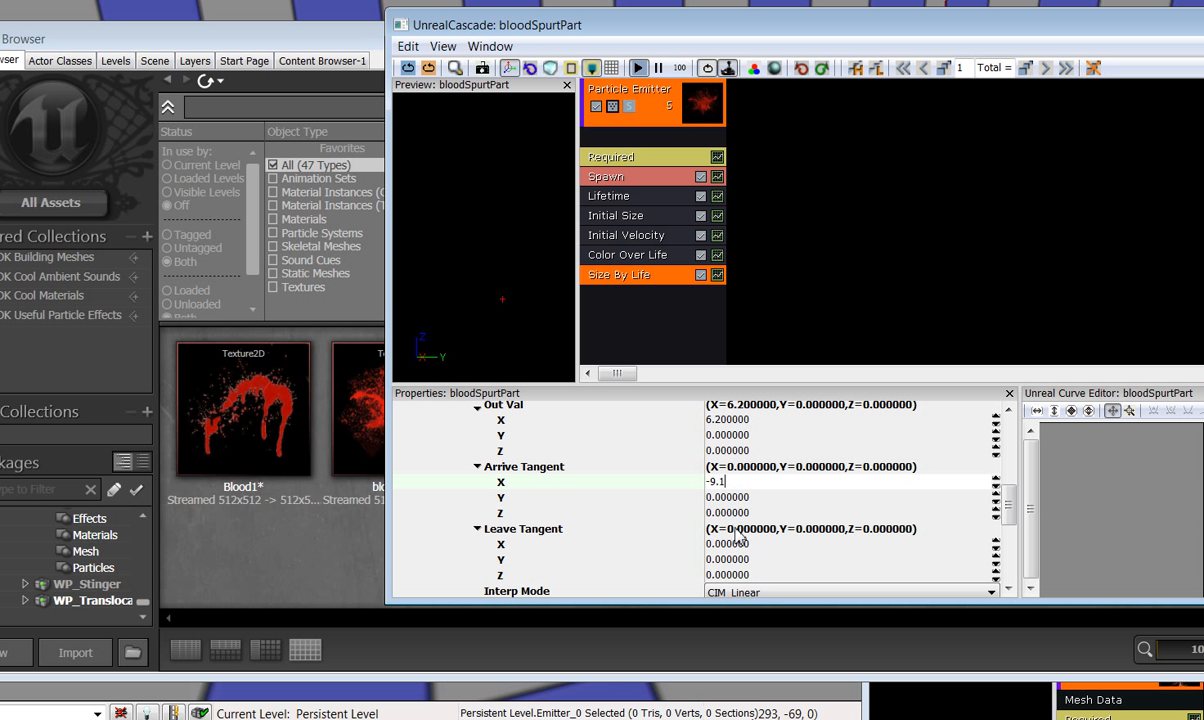
{"action": "left_click", "coordinate": [735, 544]}
{"action": "type", "text": "-"}
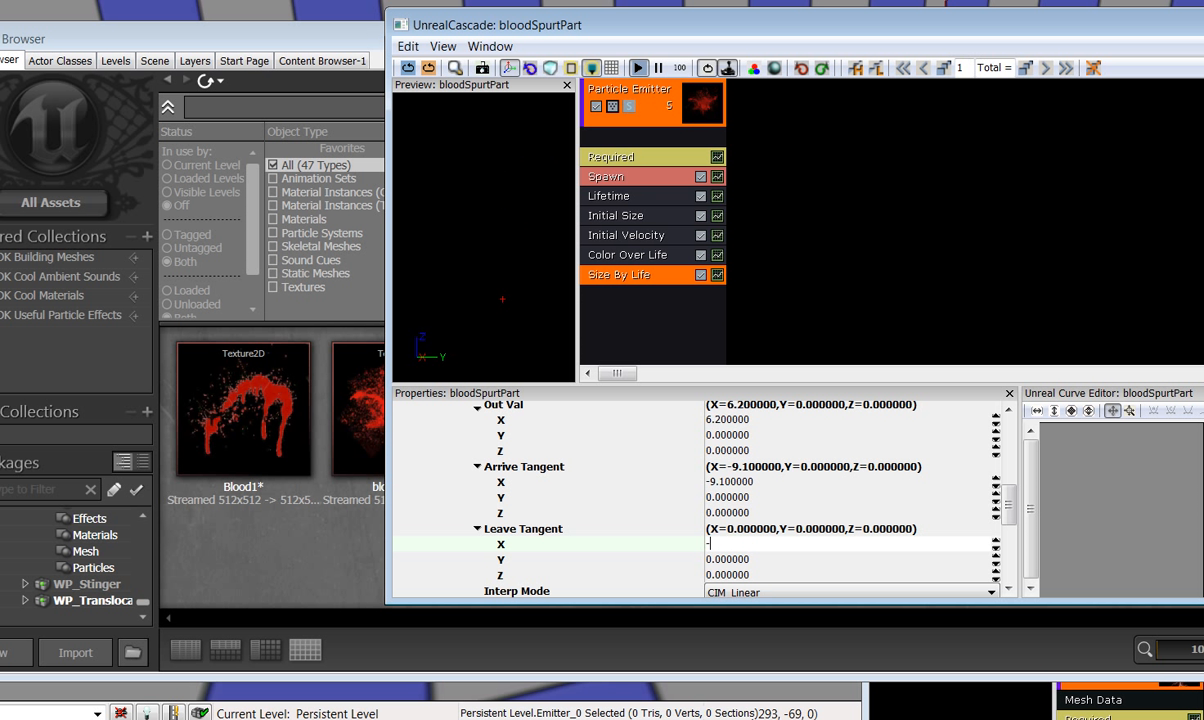
{"action": "type", "text": "9.1"}
{"action": "left_click", "coordinate": [740, 559]}
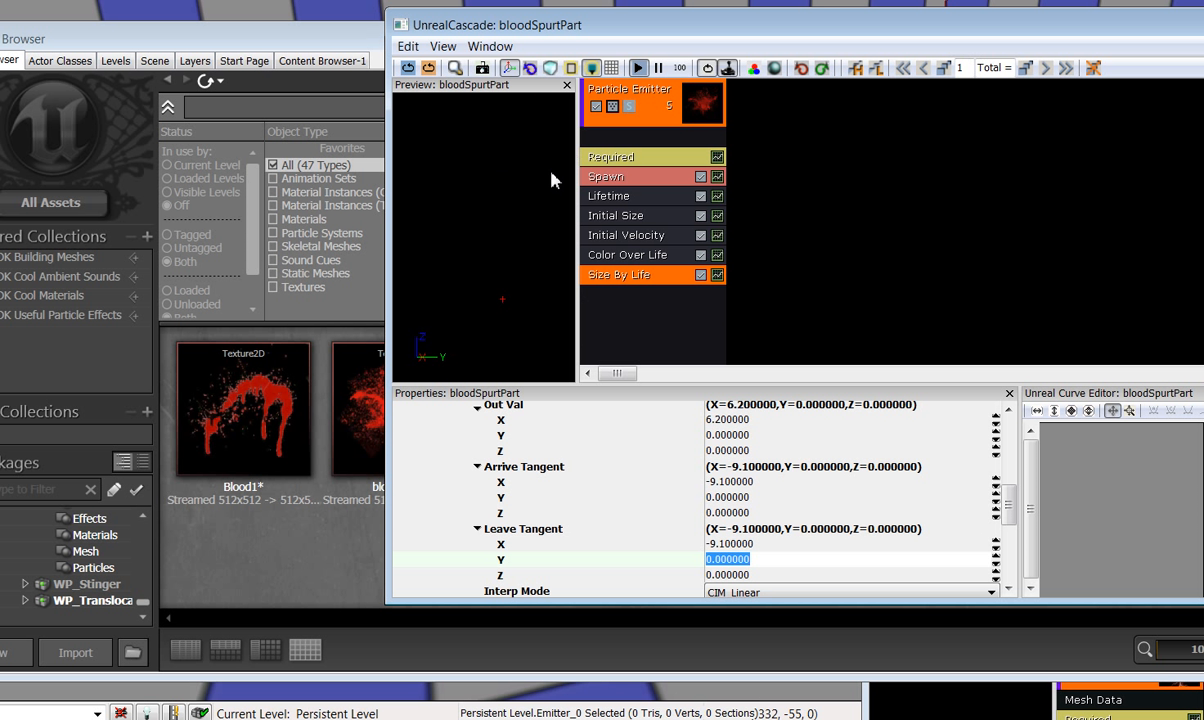
Step: Set point [2] of the Size By Life curve to In Val 0.6 and Out Val X 4.8
{"action": "left_click_drag", "start_coordinate": [1008, 505], "coordinate": [1008, 532]}
{"action": "left_click", "coordinate": [464, 487]}
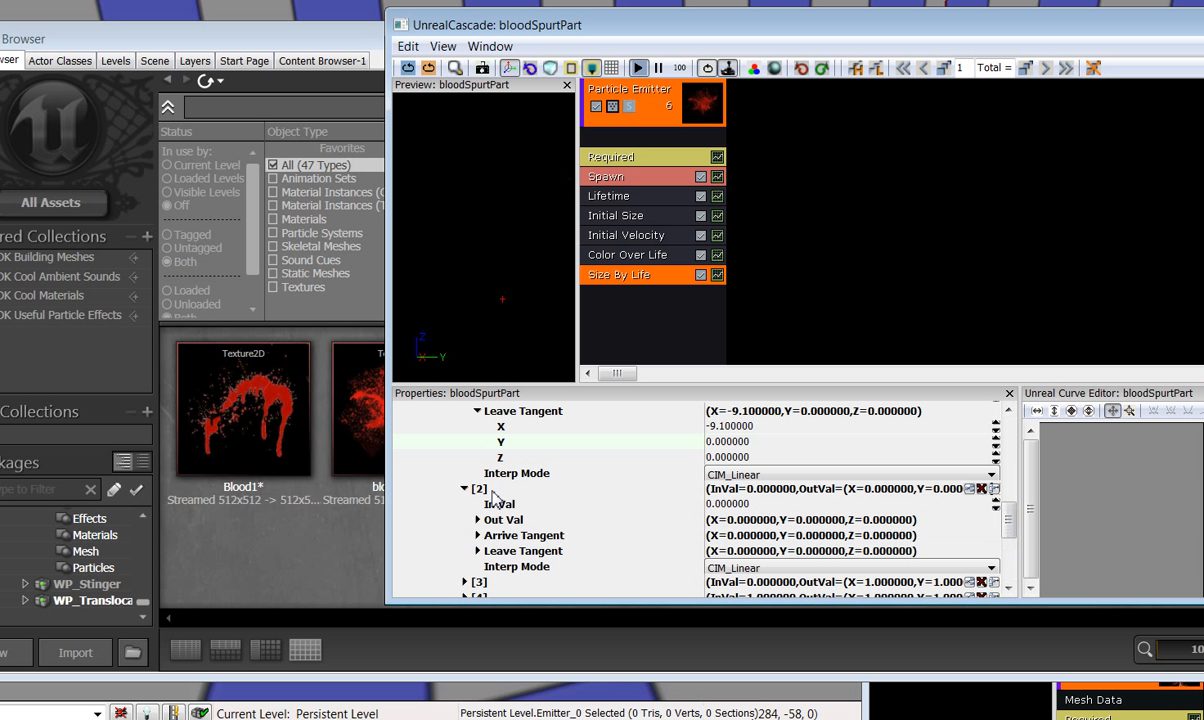
{"action": "left_click", "coordinate": [543, 524]}
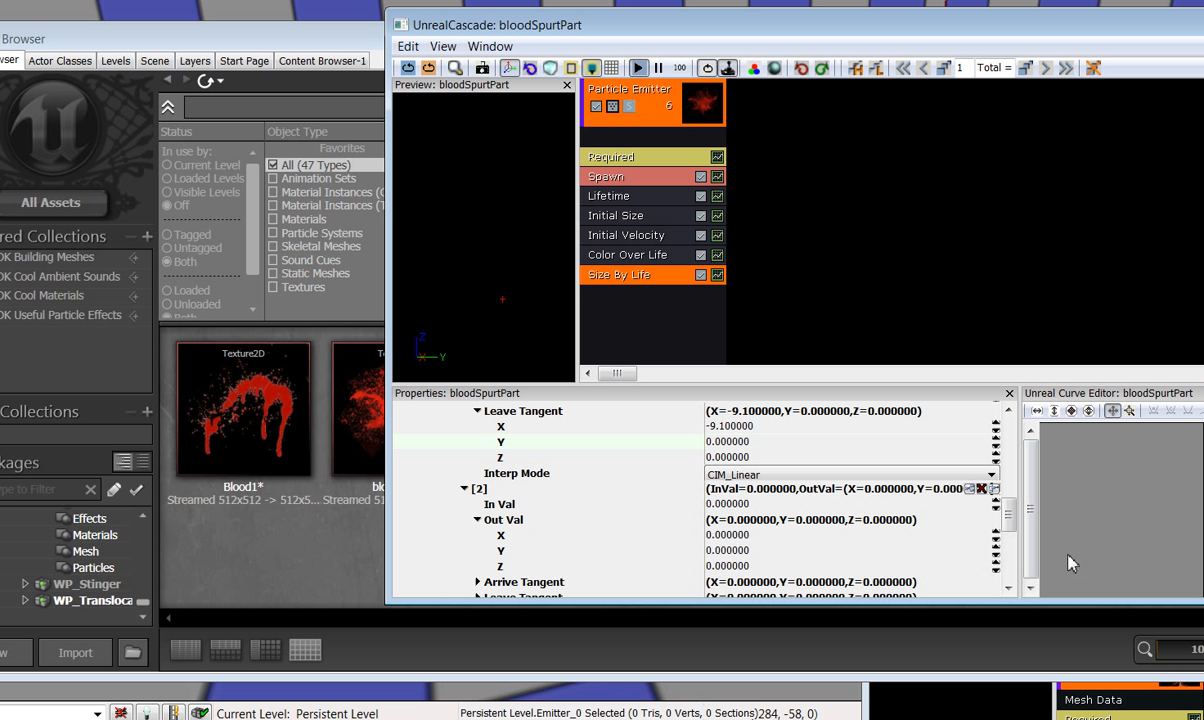
{"action": "left_click", "coordinate": [776, 504]}
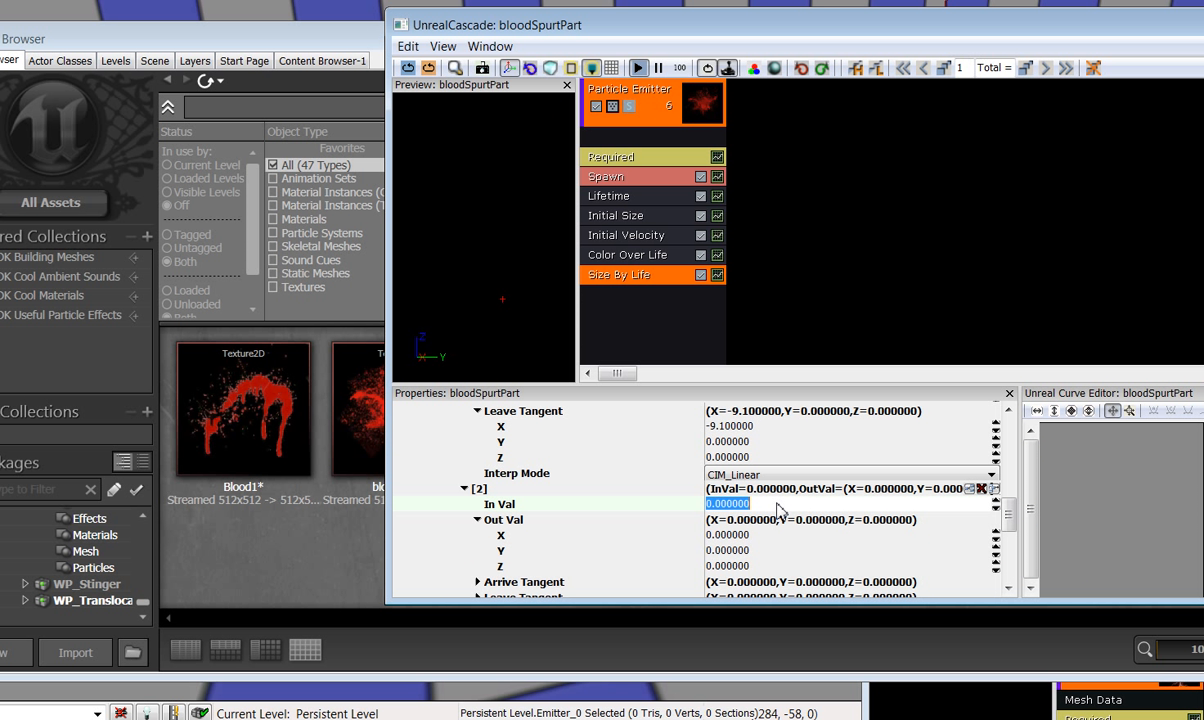
{"action": "type", "text": ".6"}
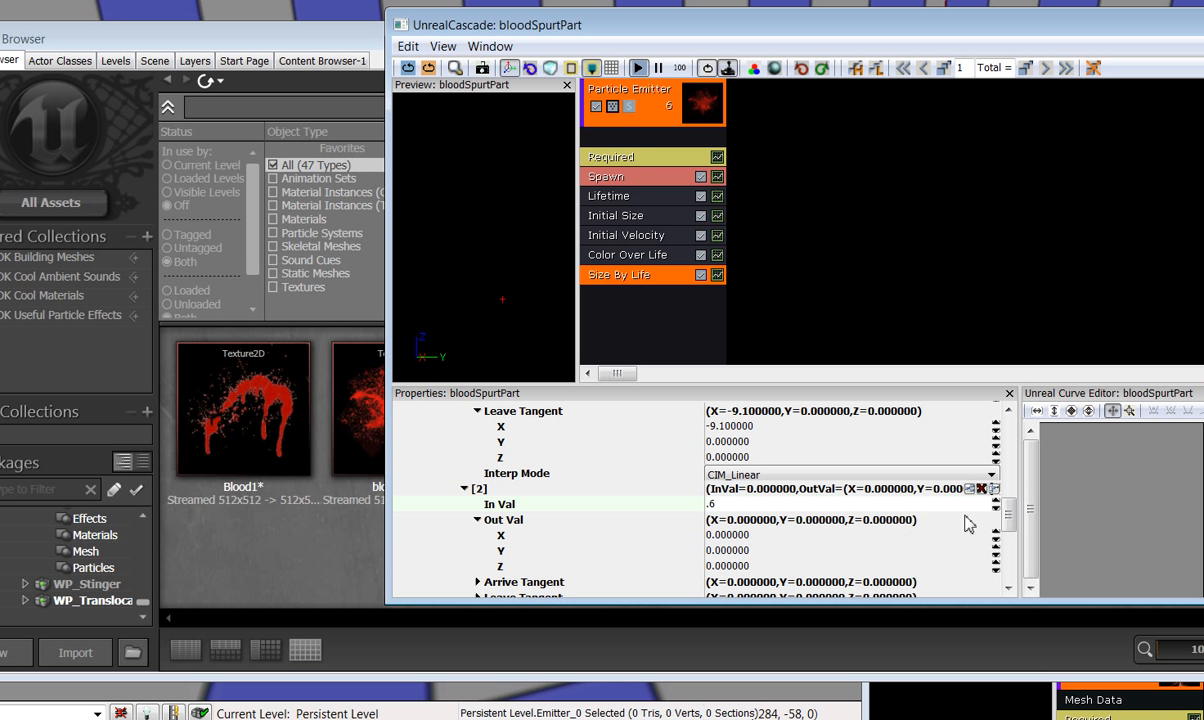
{"action": "left_click", "coordinate": [727, 535]}
{"action": "left_click_drag", "start_coordinate": [1008, 512], "coordinate": [1008, 540]}
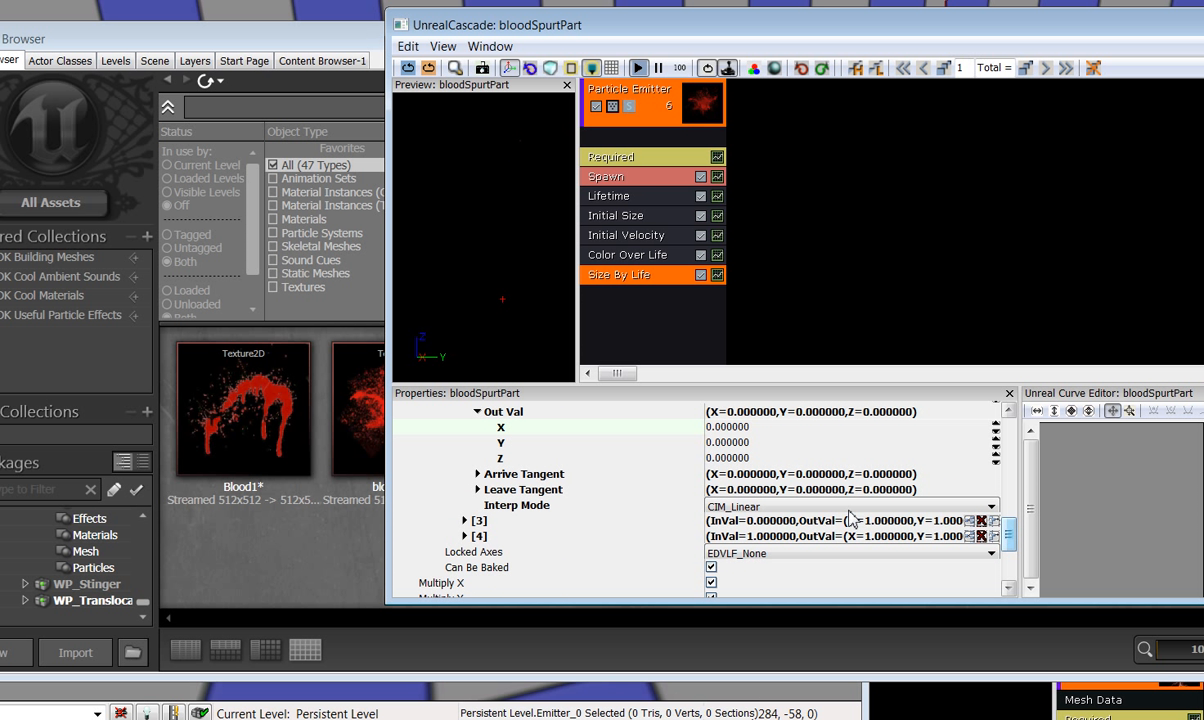
{"action": "left_click", "coordinate": [722, 443]}
{"action": "left_click", "coordinate": [714, 428]}
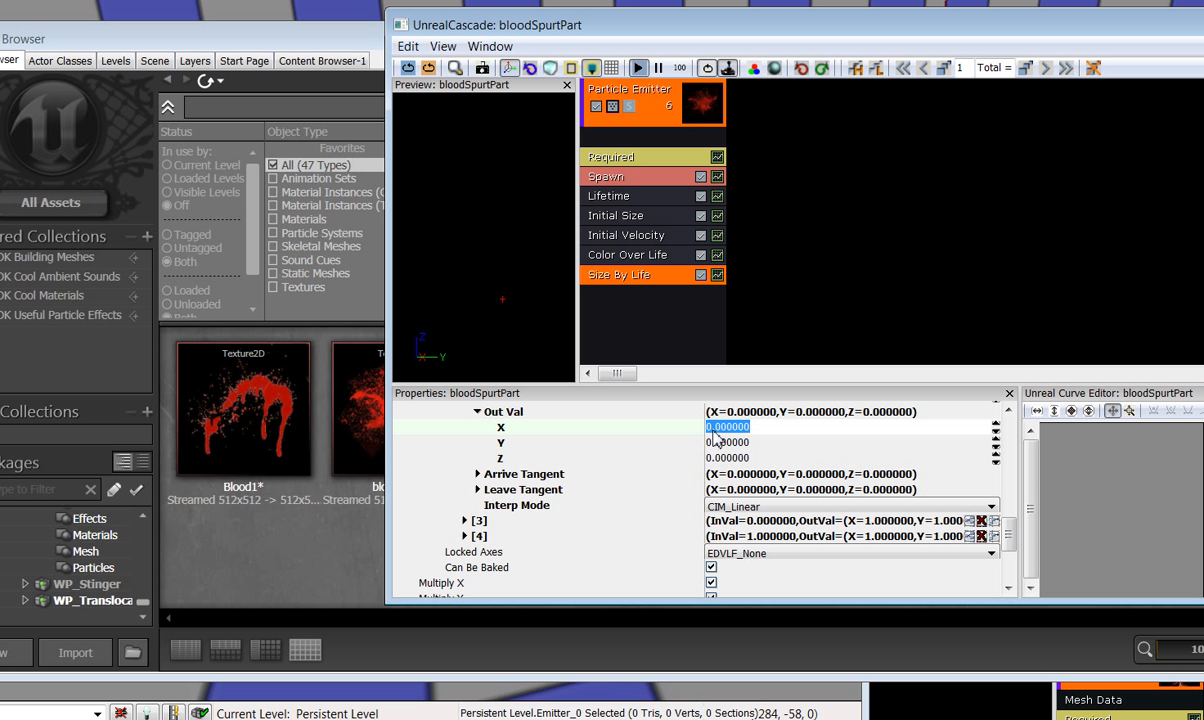
{"action": "type", "text": "4.8"}
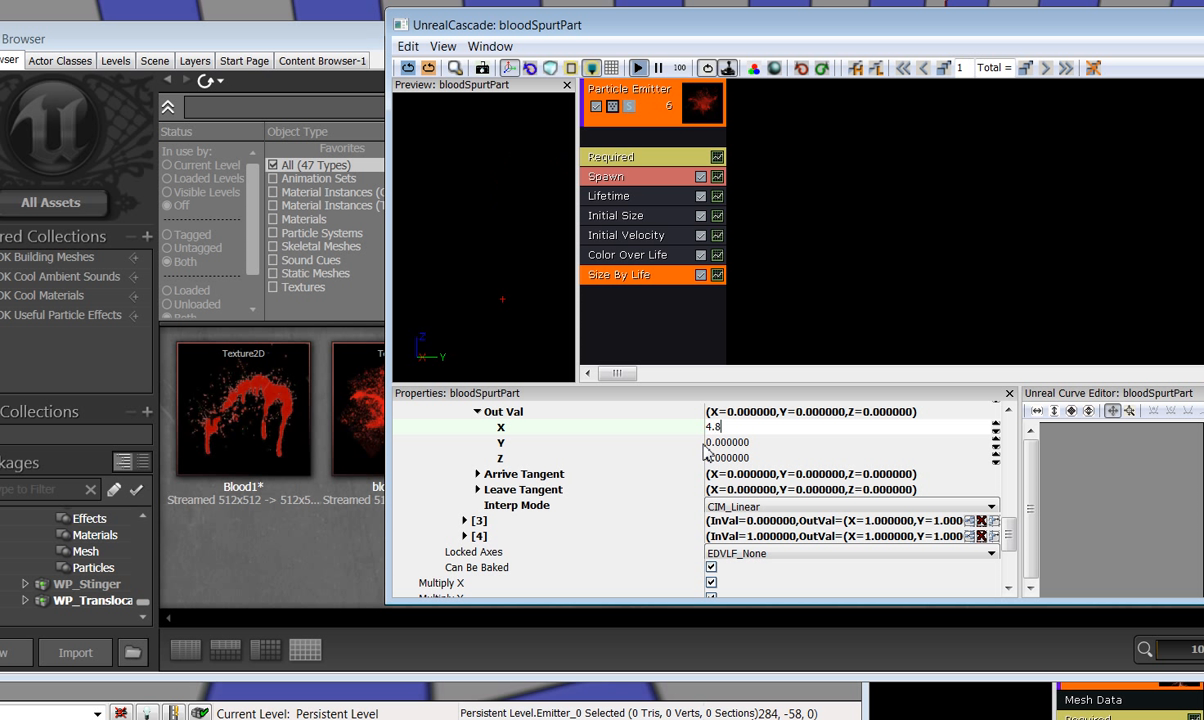
{"action": "left_click", "coordinate": [801, 459]}
Step: Set point [3] of the Size By Life curve to In Val 0.7 and Out Val X 1.3
{"action": "scroll", "coordinate": [1016, 550], "scroll_direction": "down", "scroll_amount": 1}
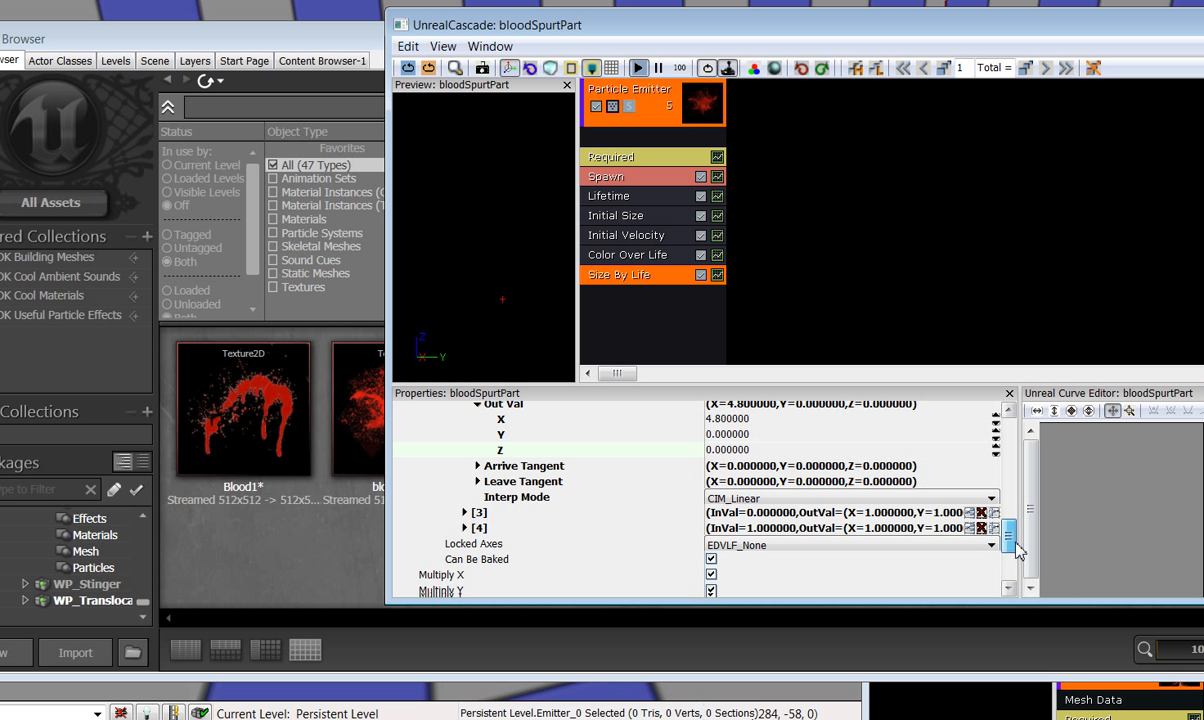
{"action": "scroll", "coordinate": [1016, 550], "scroll_direction": "down", "scroll_amount": 2}
{"action": "left_click", "coordinate": [464, 477]}
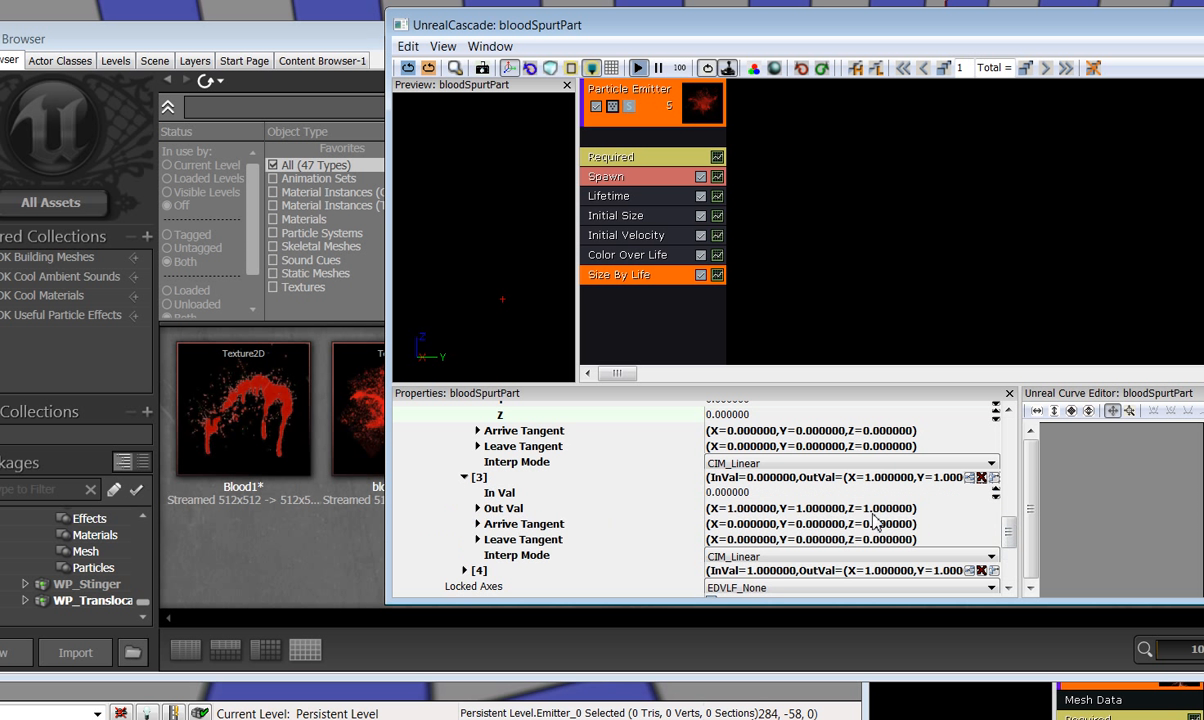
{"action": "left_click", "coordinate": [477, 508]}
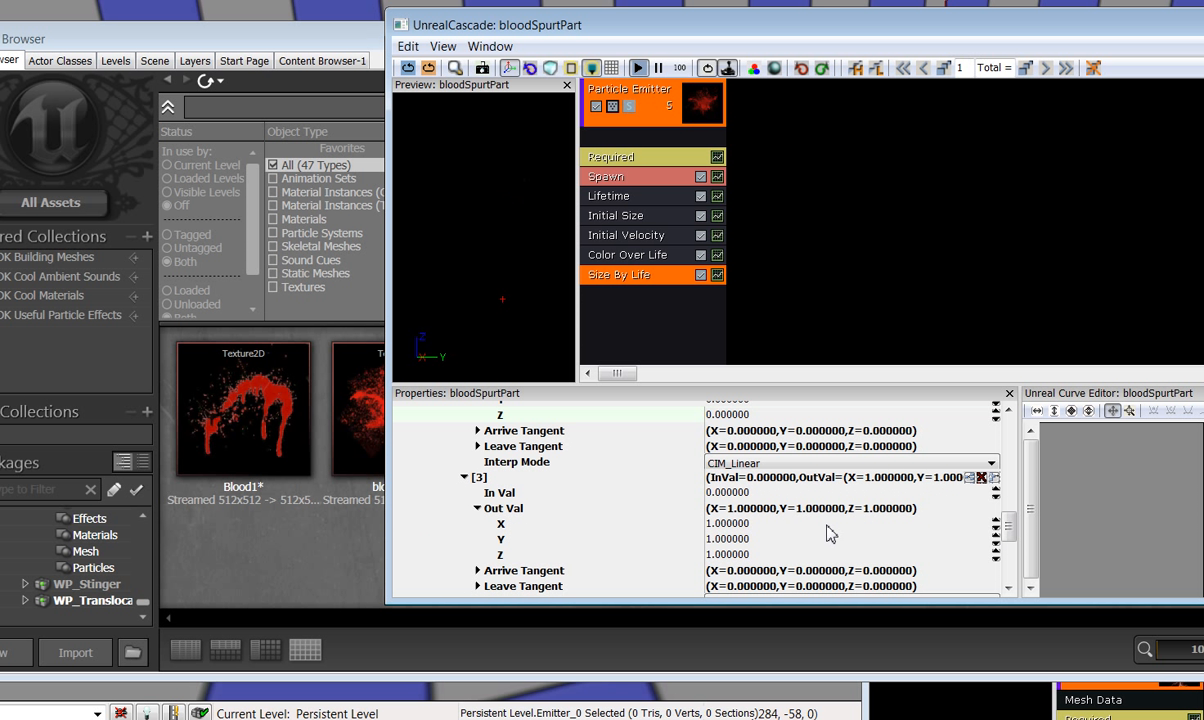
{"action": "left_click", "coordinate": [770, 492]}
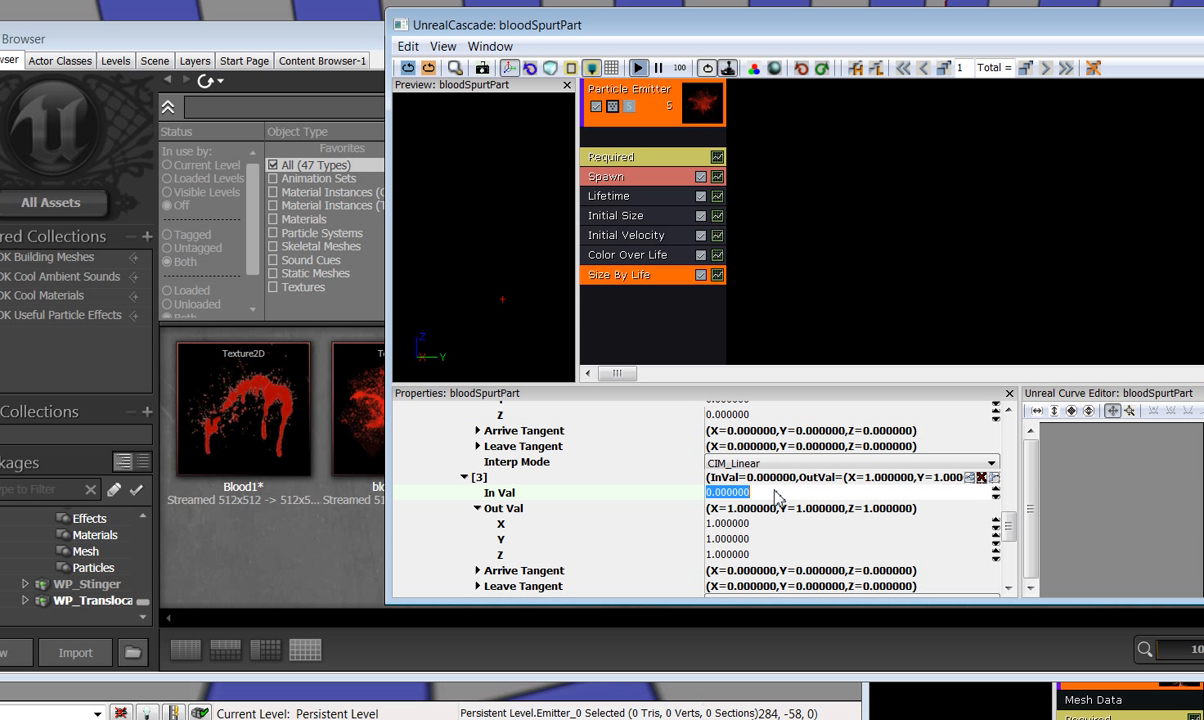
{"action": "type", "text": ".7"}
{"action": "left_click", "coordinate": [755, 523]}
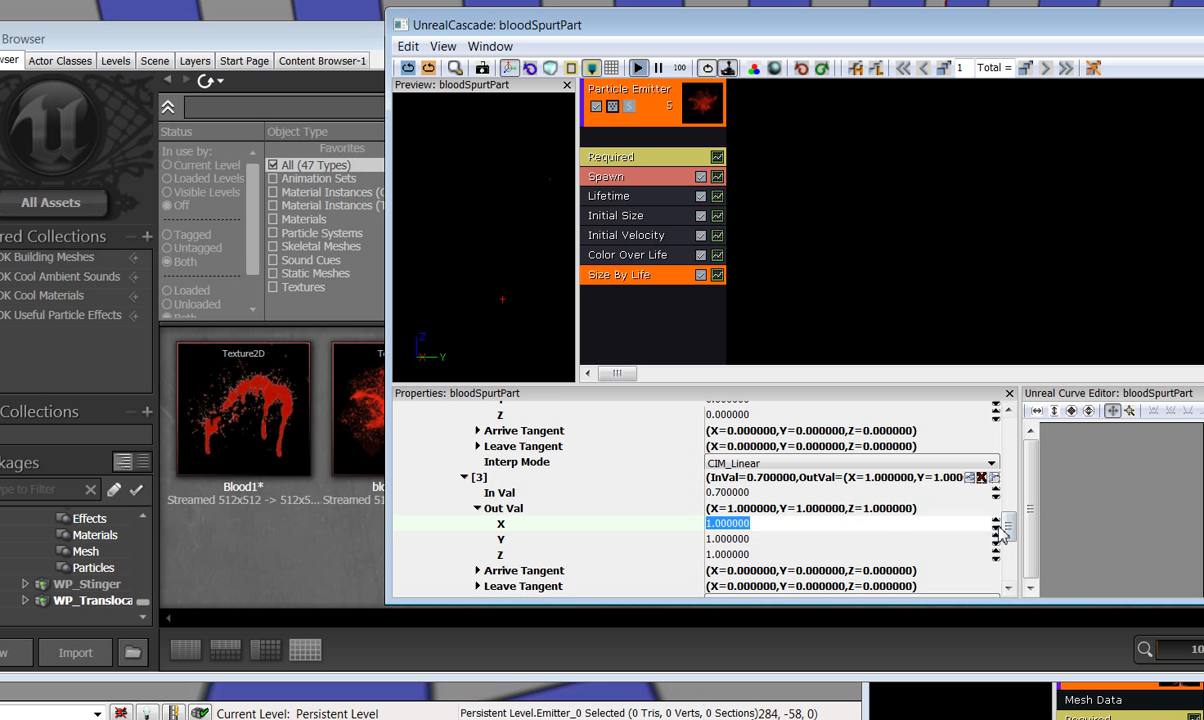
{"action": "left_click_drag", "start_coordinate": [1010, 525], "coordinate": [1011, 536]}
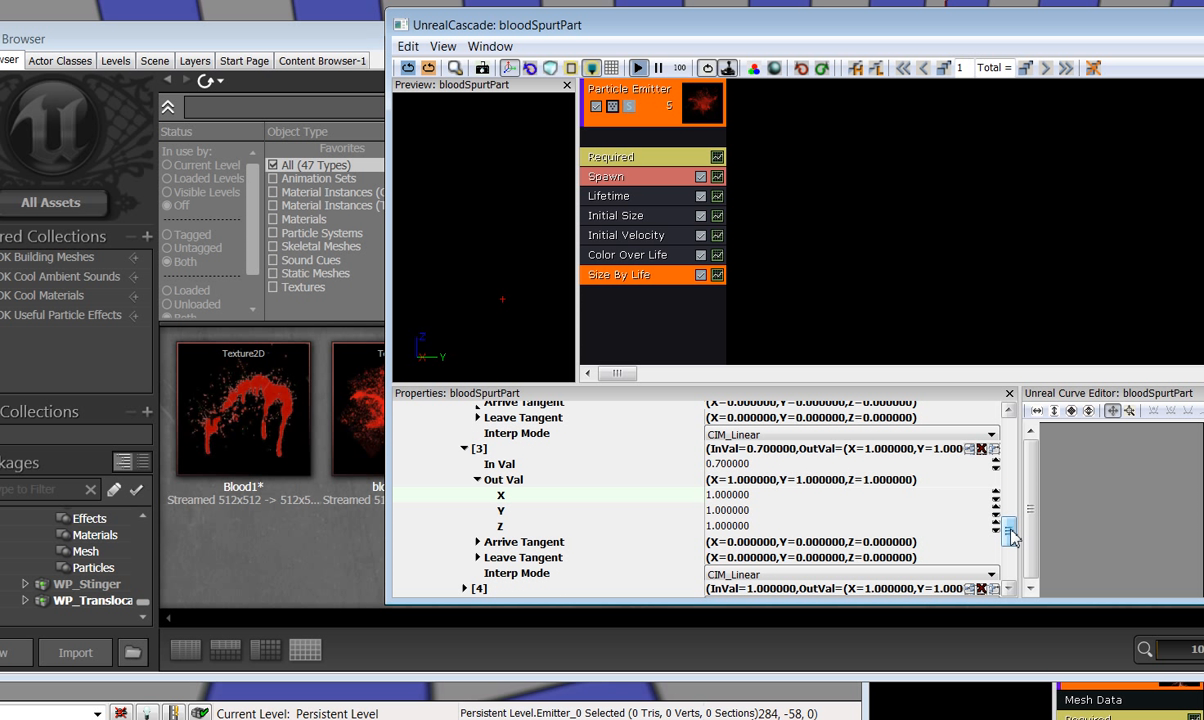
{"action": "left_click", "coordinate": [745, 495]}
{"action": "type", "text": "1"}
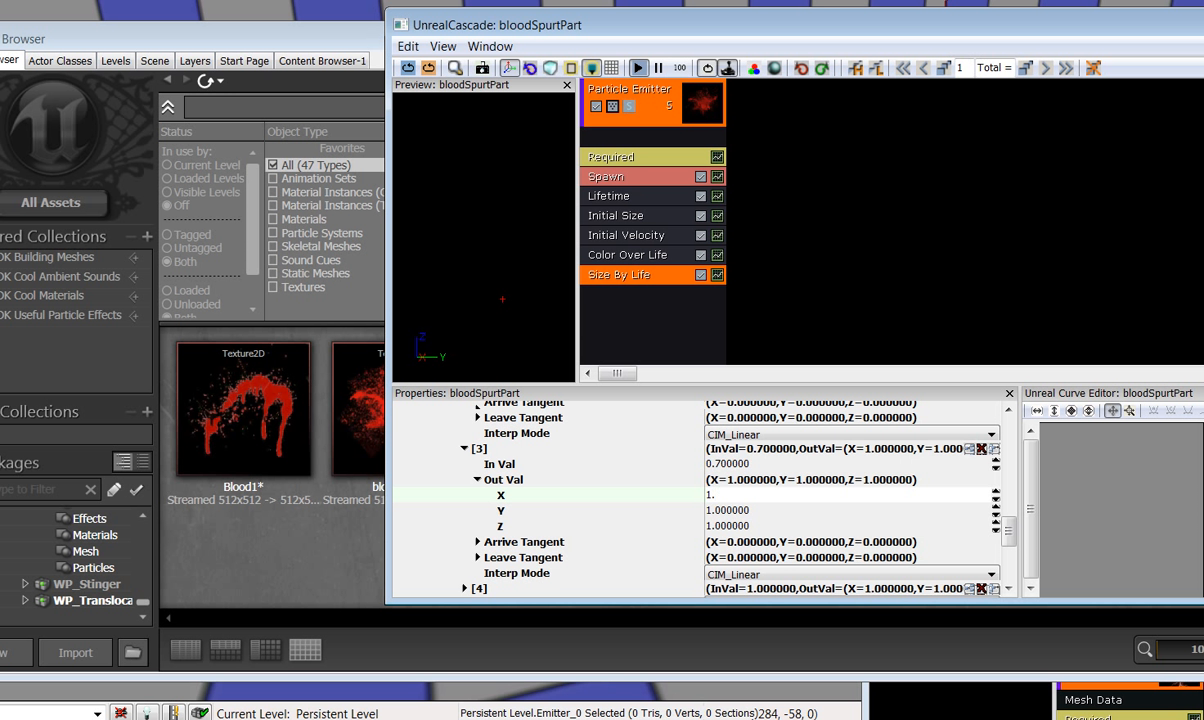
{"action": "type", "text": ".3"}
{"action": "key", "text": "Tab"}
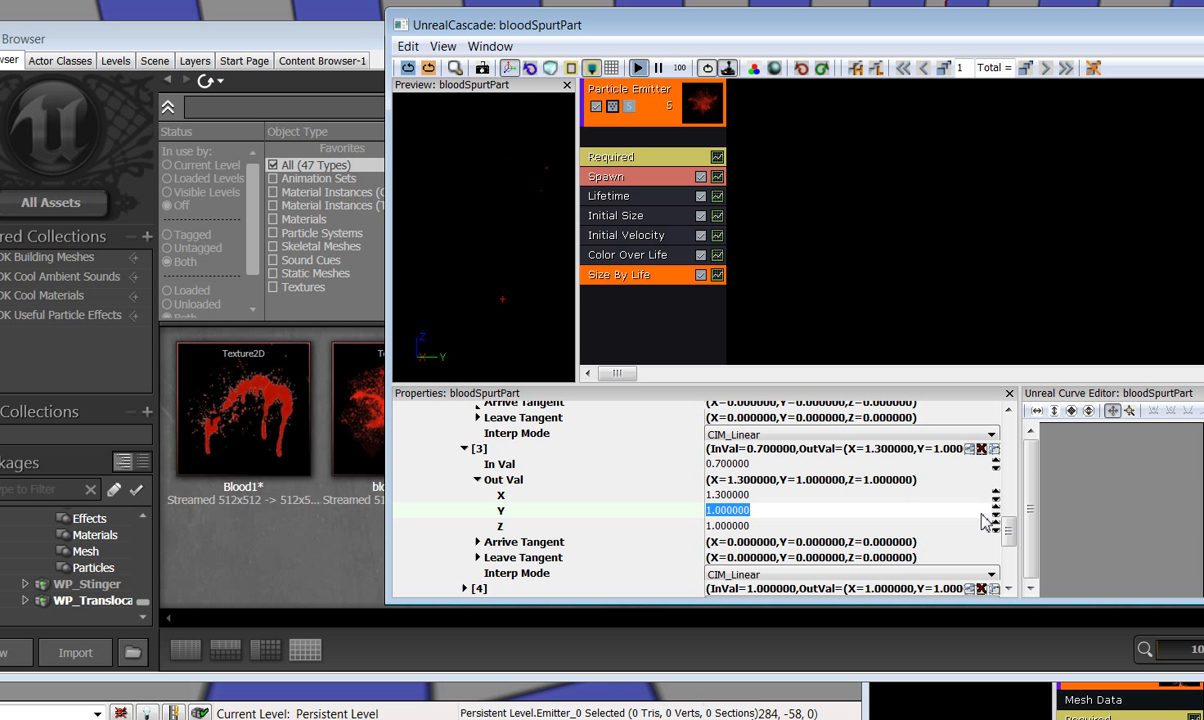
Step: Set the Out Val X of the Size By Life curve's point [4] to 0.3
{"action": "left_click_drag", "start_coordinate": [1010, 529], "coordinate": [1010, 547]}
{"action": "left_click", "coordinate": [464, 507]}
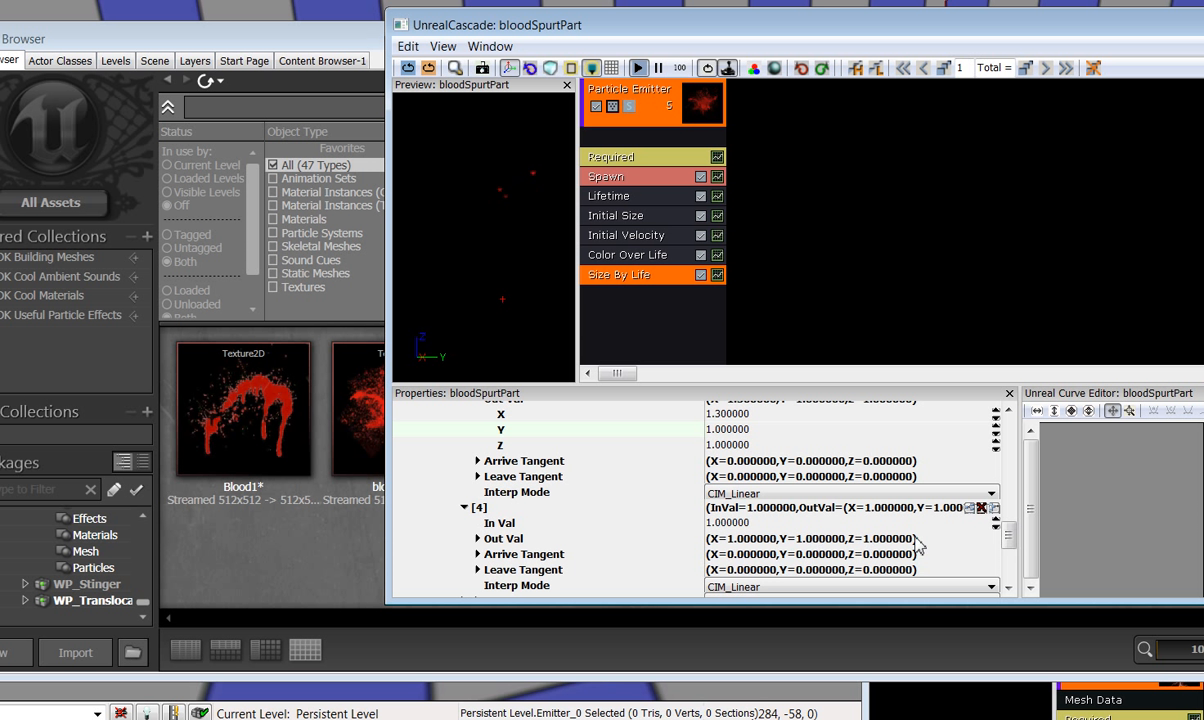
{"action": "left_click", "coordinate": [495, 522]}
{"action": "left_click", "coordinate": [477, 538]}
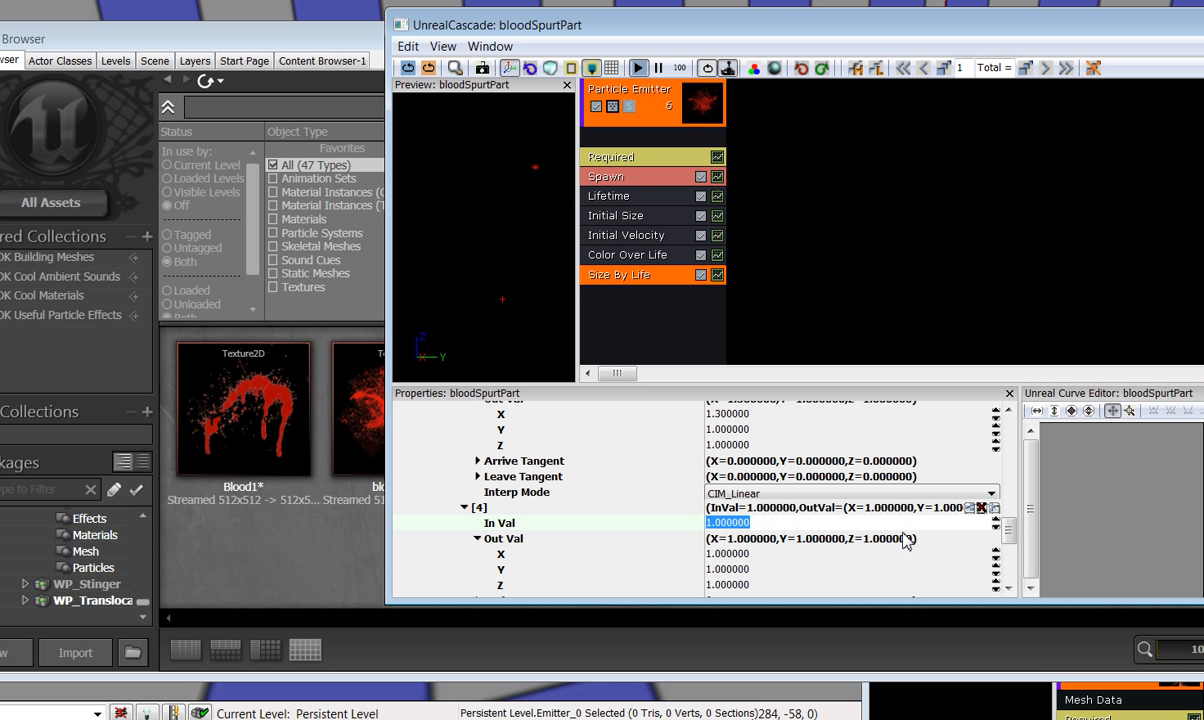
{"action": "left_click", "coordinate": [722, 554]}
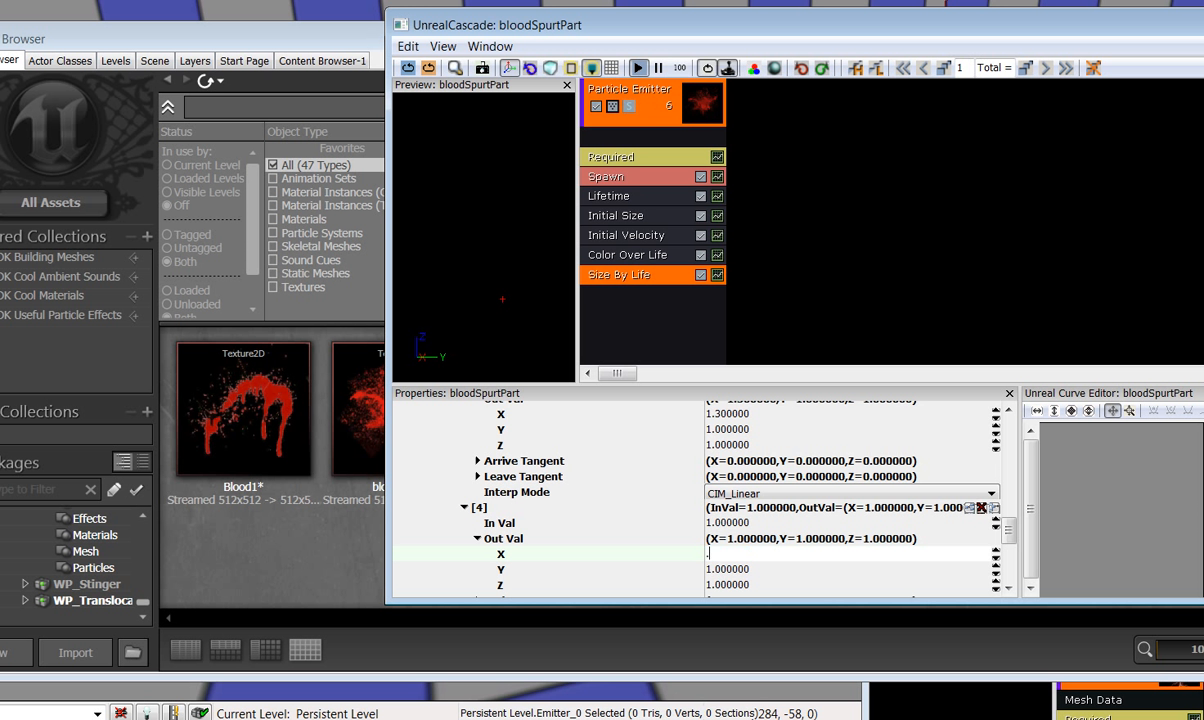
{"action": "type", "text": "0.3"}
{"action": "key", "text": "Tab"}
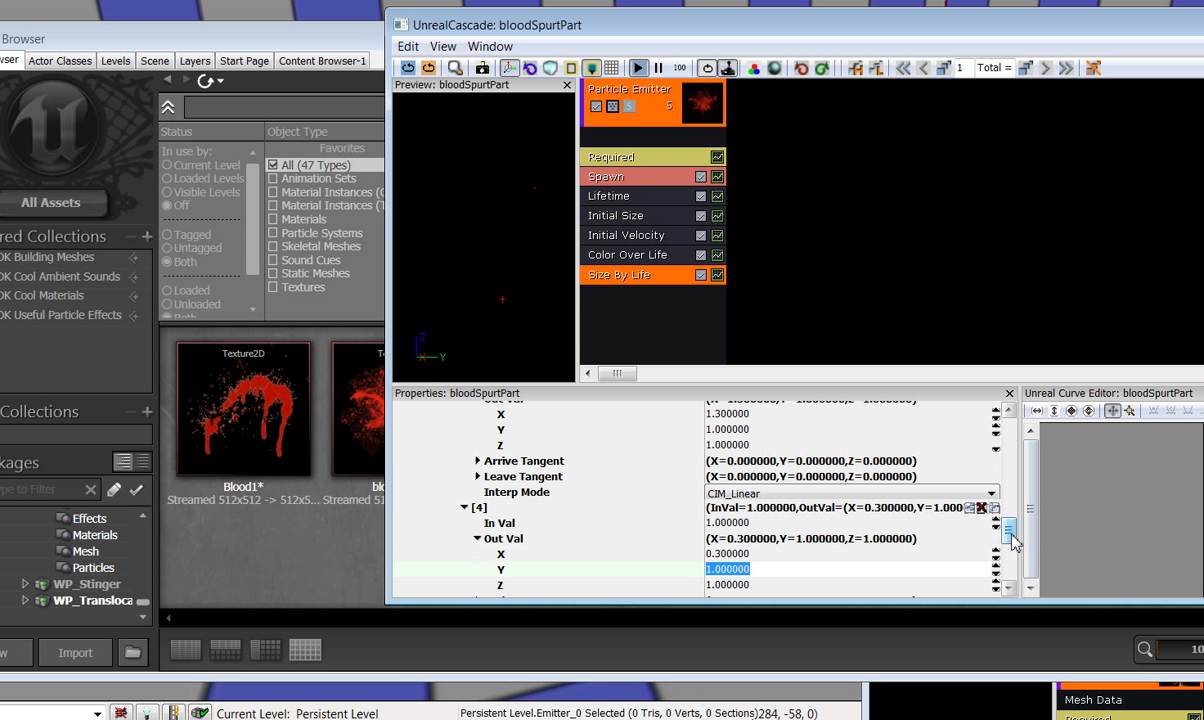
Step: Set both the Arrive Tangent X and the Leave Tangent X of the Size By Life curve's point [4] to -7.2
{"action": "left_click_drag", "start_coordinate": [1009, 531], "coordinate": [1010, 546]}
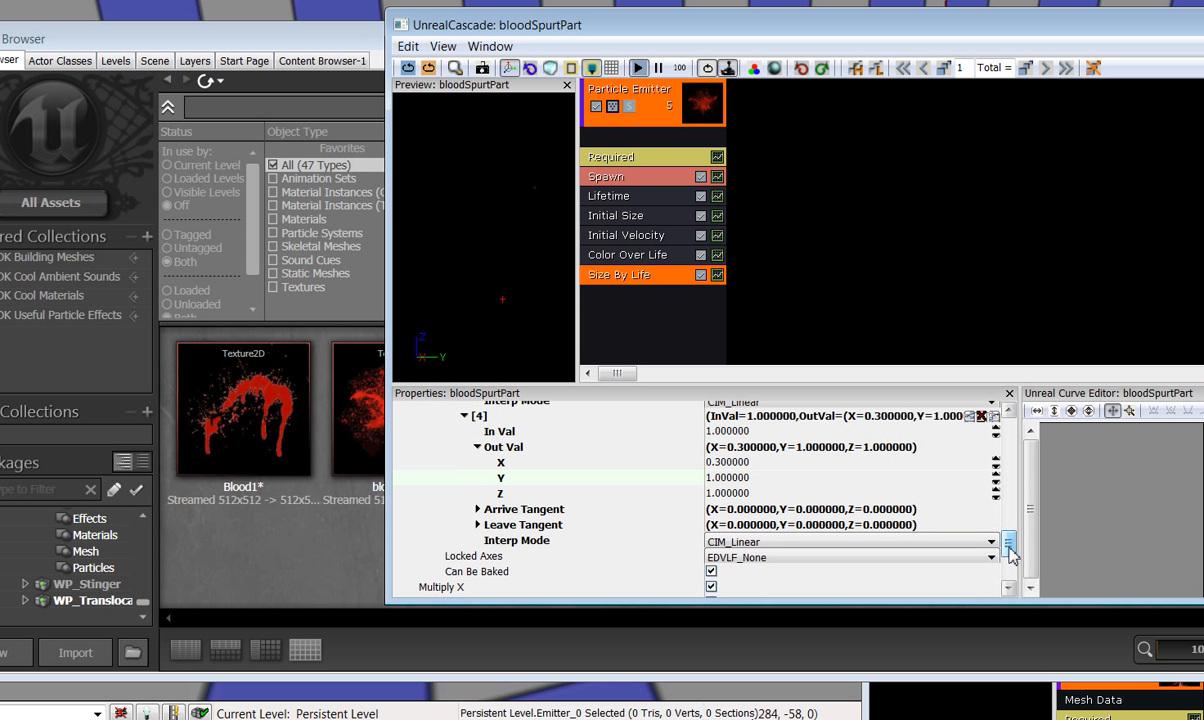
{"action": "double_click", "coordinate": [556, 512]}
{"action": "left_click", "coordinate": [743, 525]}
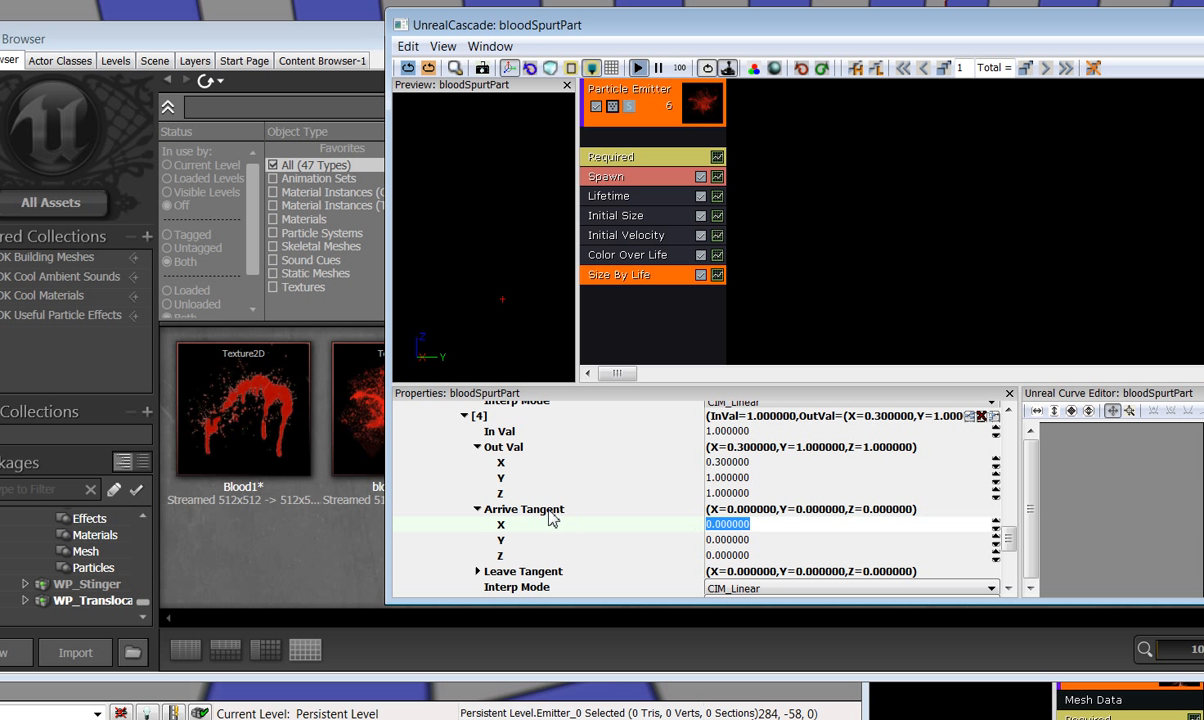
{"action": "type", "text": "-7.2"}
{"action": "key", "text": "Return"}
{"action": "scroll", "coordinate": [867, 545], "scroll_direction": "down", "scroll_amount": 2}
{"action": "double_click", "coordinate": [592, 485]}
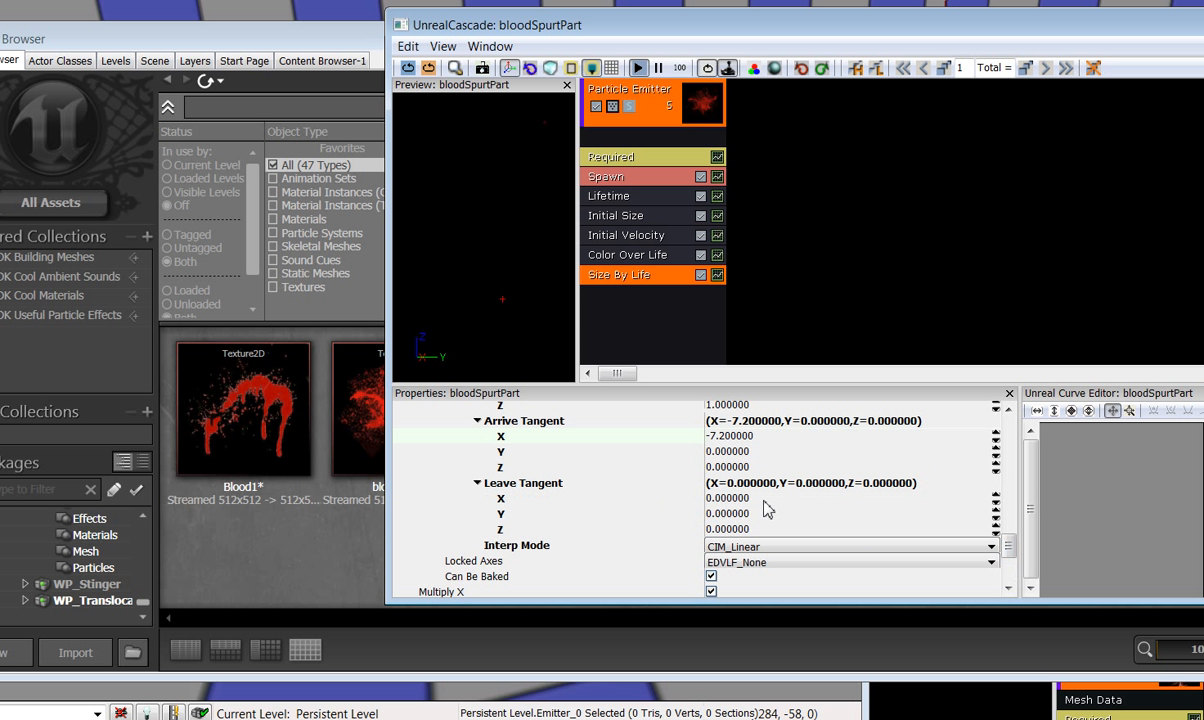
{"action": "left_click", "coordinate": [766, 500]}
{"action": "type", "text": "-7."}
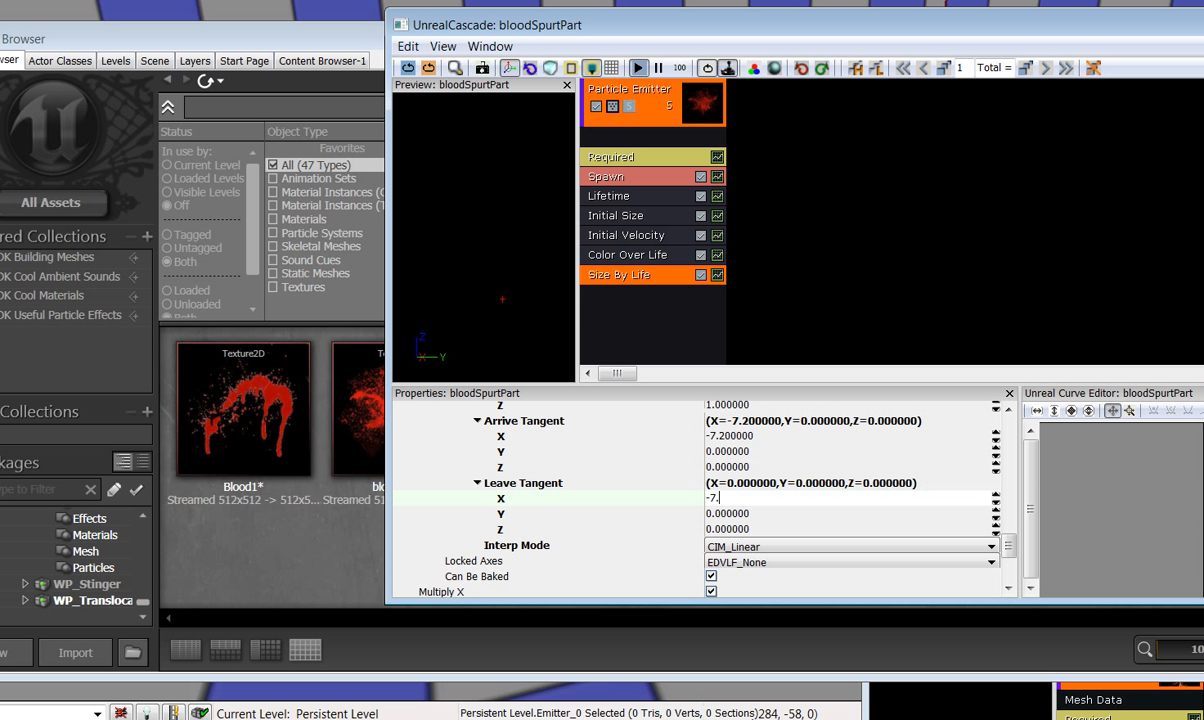
{"action": "type", "text": "2"}
{"action": "key", "text": "Tab"}
{"action": "key", "text": "Tab"}
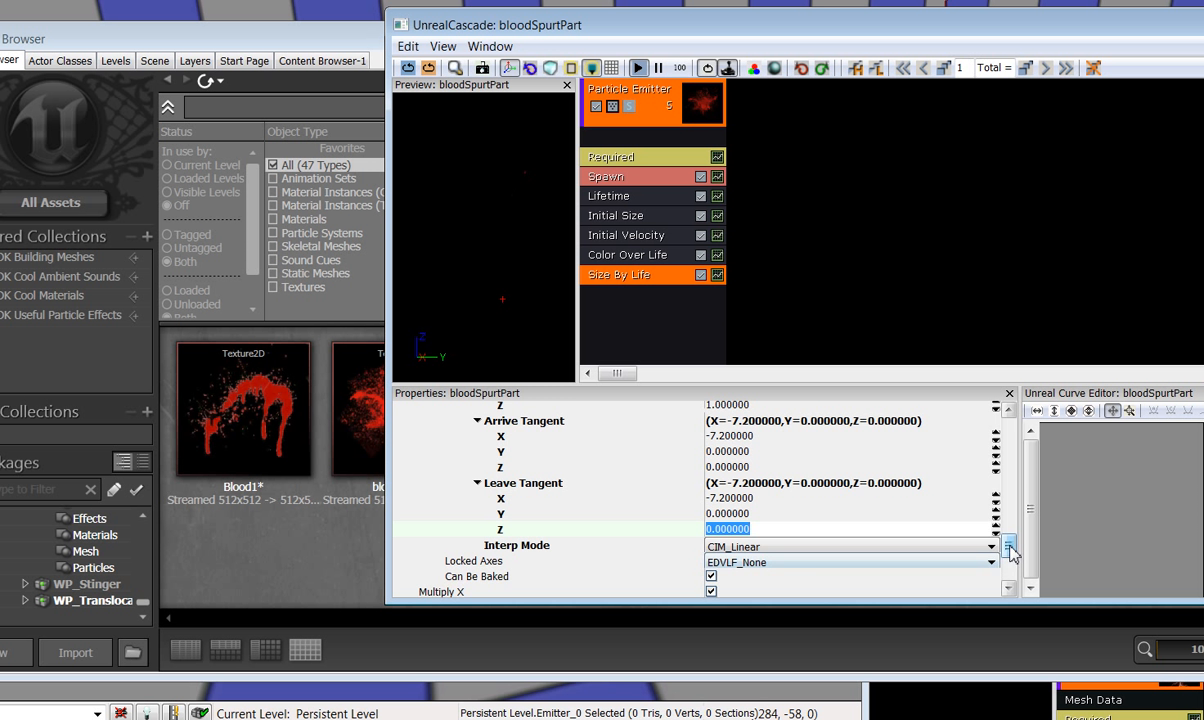
Step: Set the Locked Axes of the Size By Life distribution to EDVLF_XYZ
{"action": "scroll", "coordinate": [1012, 550], "scroll_direction": "down", "scroll_amount": 1}
{"action": "left_click", "coordinate": [885, 525]}
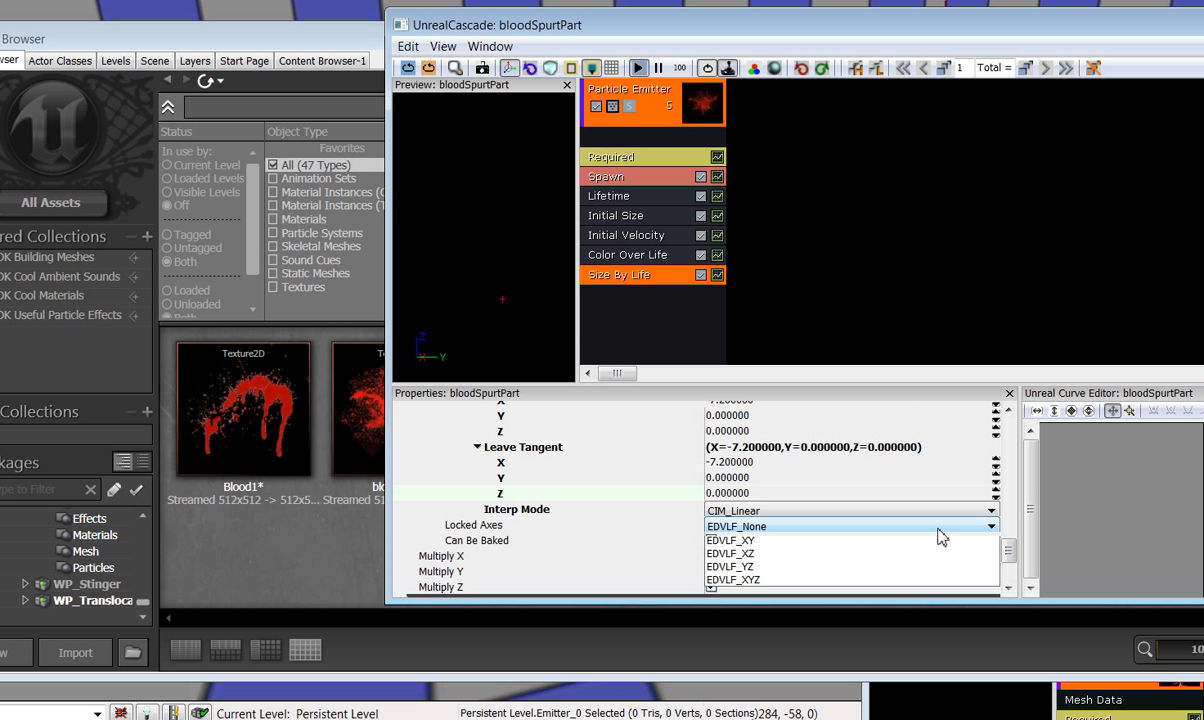
{"action": "left_click", "coordinate": [895, 596]}
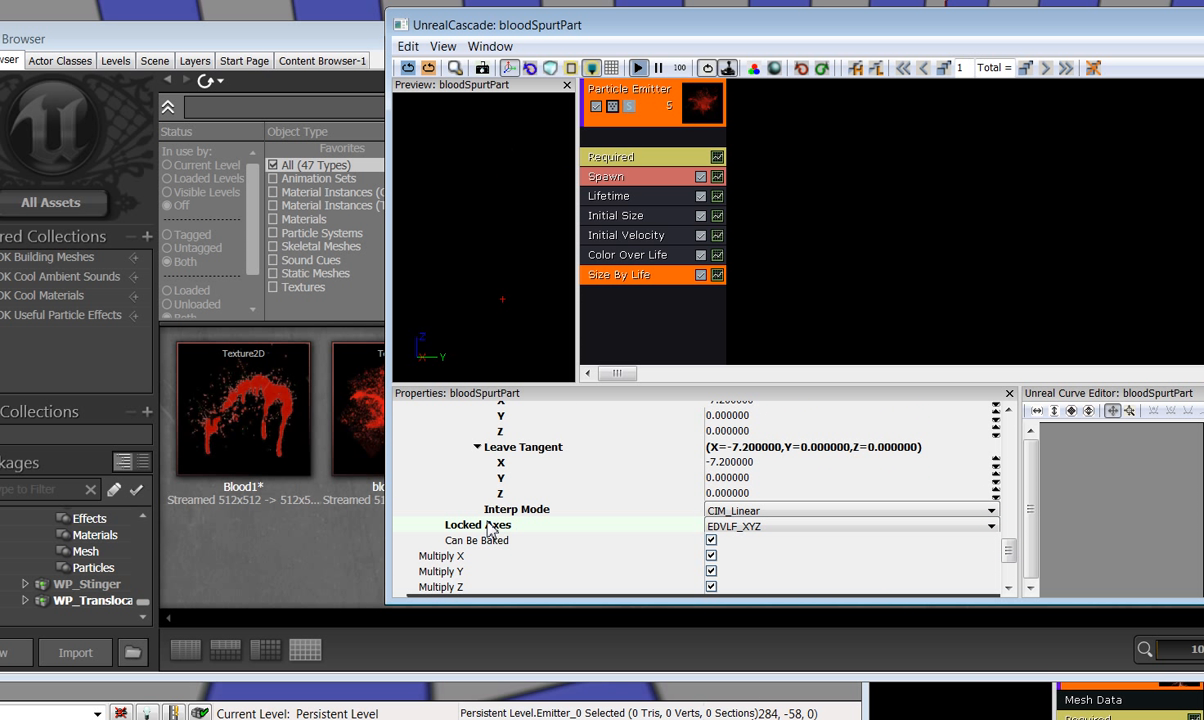
{"action": "left_click", "coordinate": [991, 526]}
{"action": "left_click", "coordinate": [900, 541]}
{"action": "left_click", "coordinate": [991, 526]}
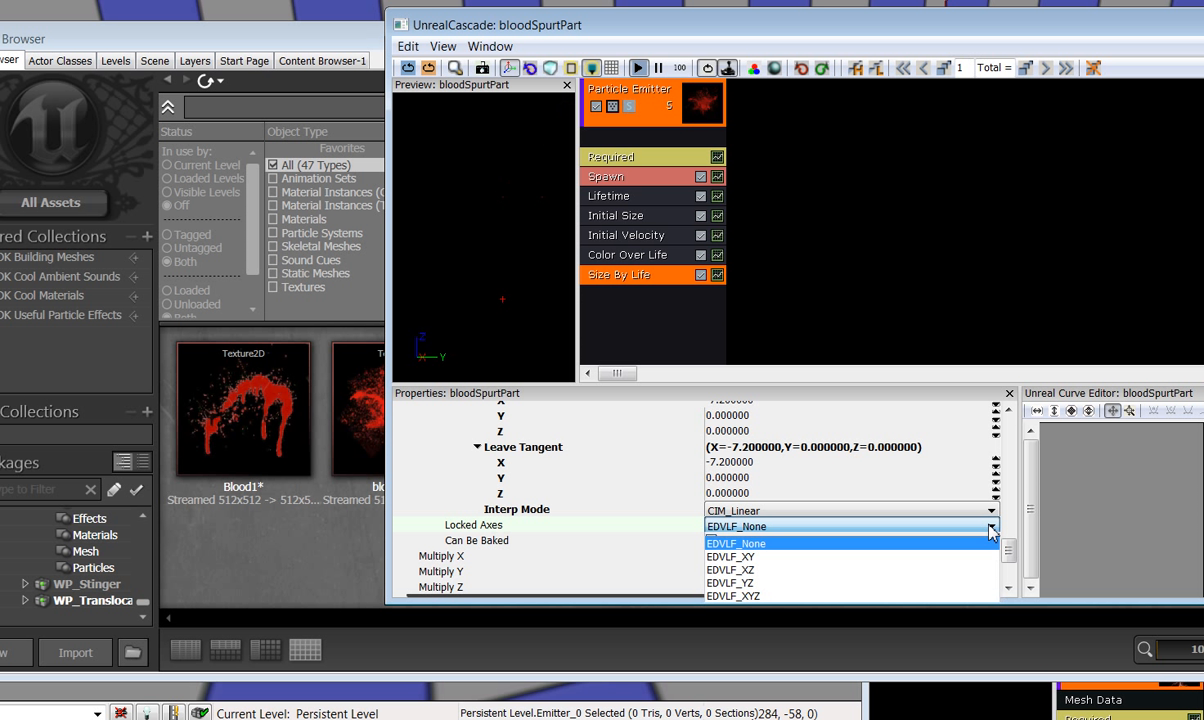
{"action": "left_click", "coordinate": [900, 596]}
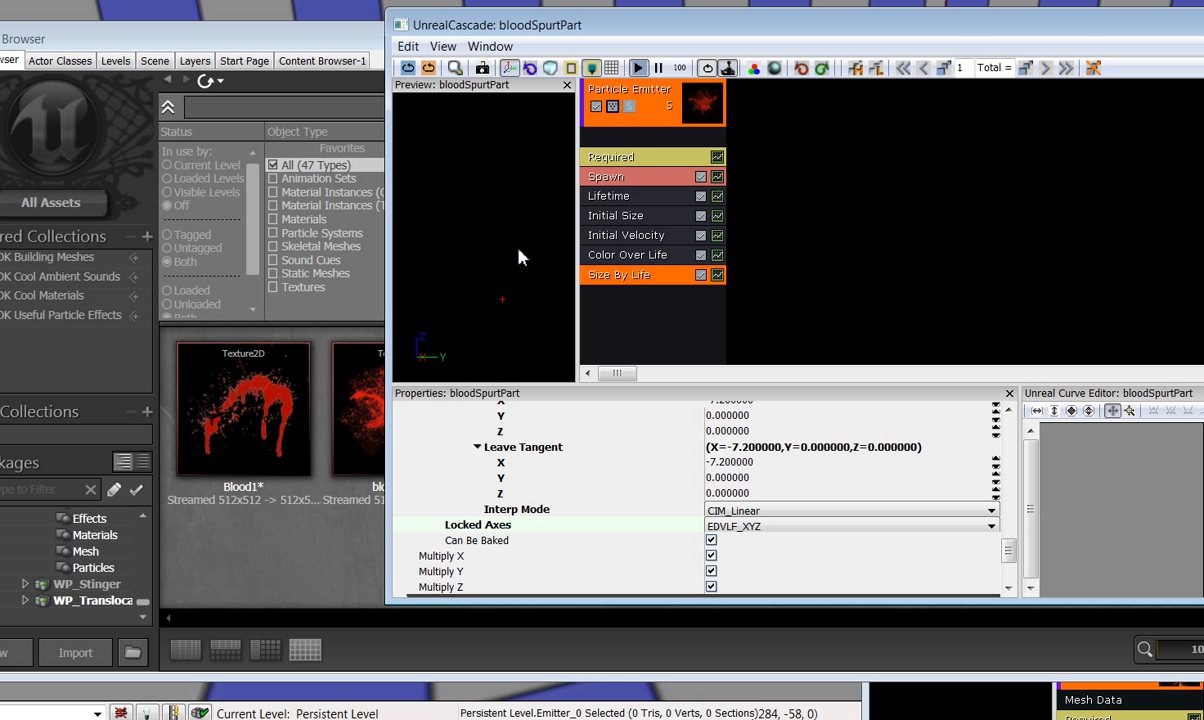
Step: Add an Initial Rotation module to the particle emitter
{"action": "right_click", "coordinate": [634, 302]}
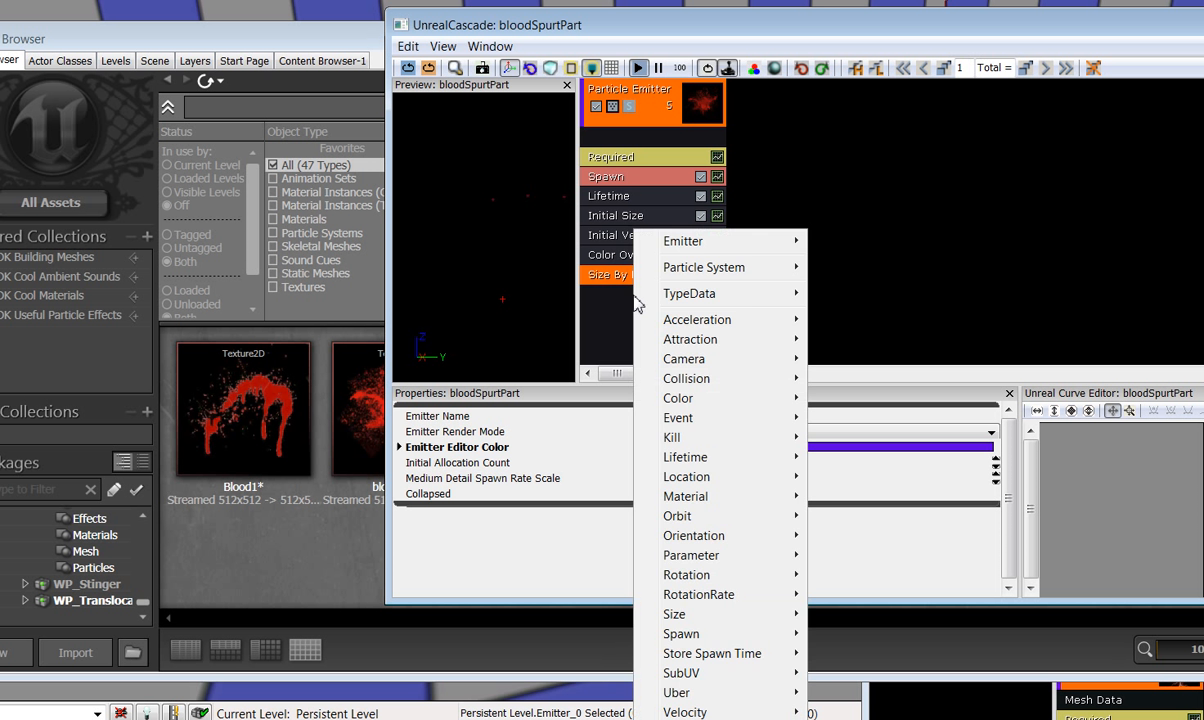
{"action": "left_click", "coordinate": [621, 337]}
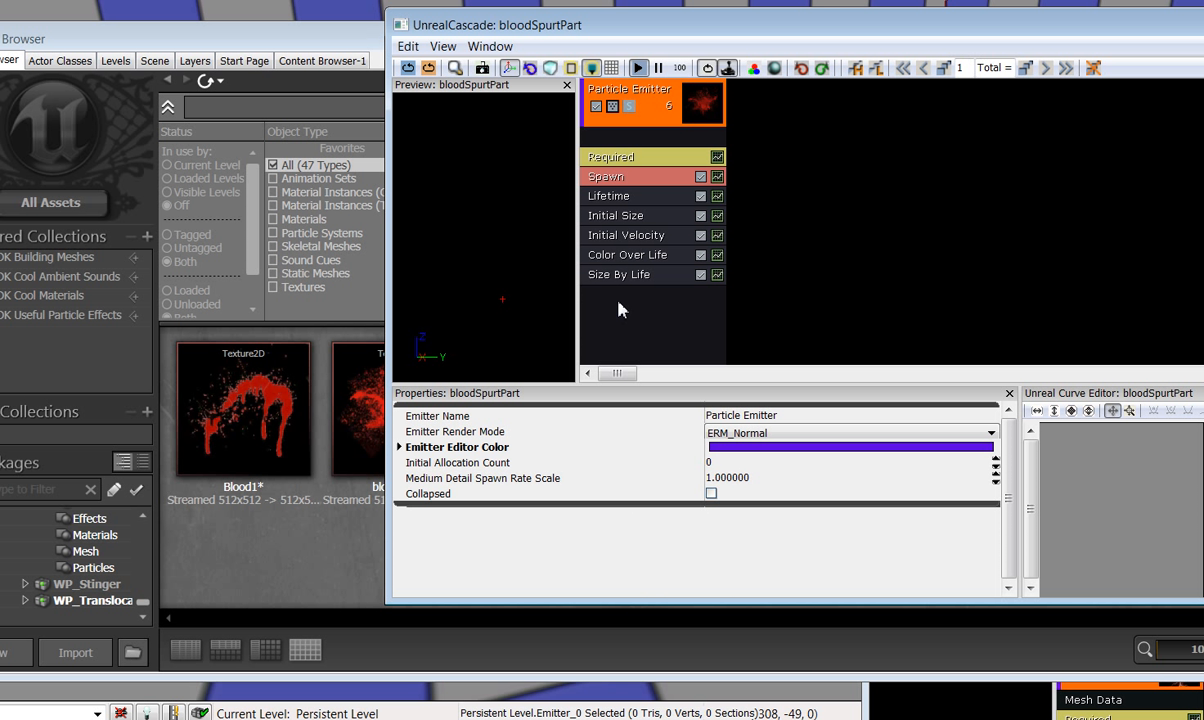
{"action": "right_click", "coordinate": [621, 310]}
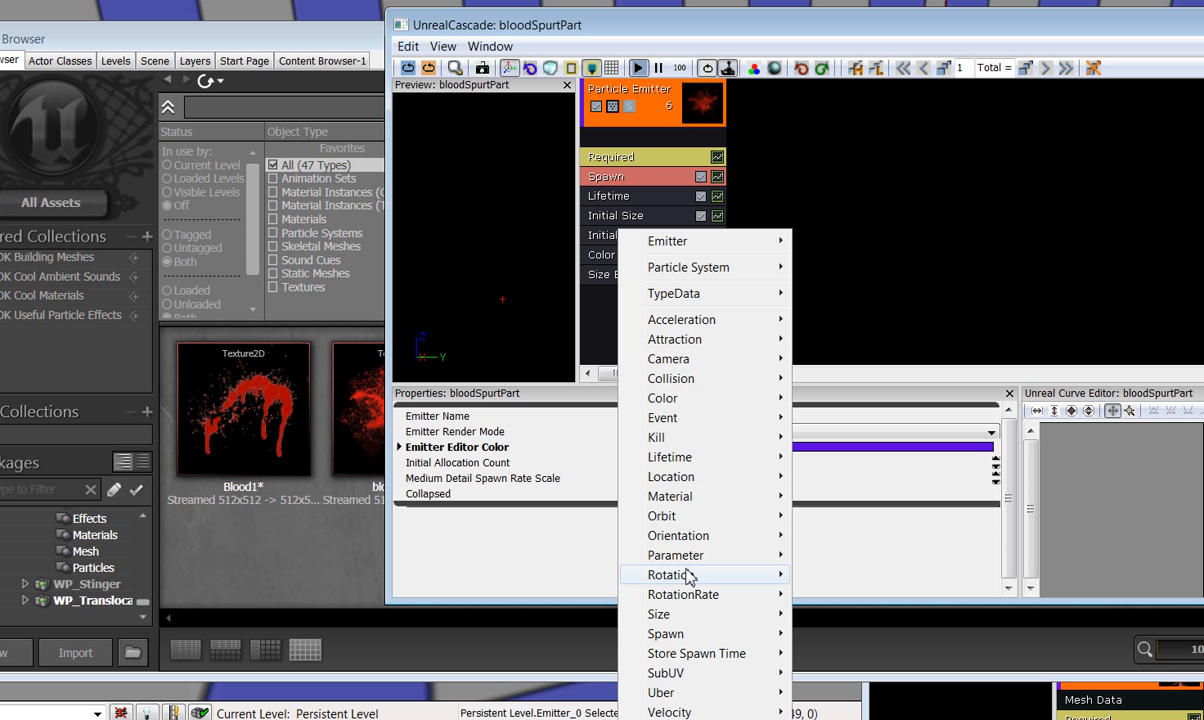
{"action": "left_click", "coordinate": [826, 582]}
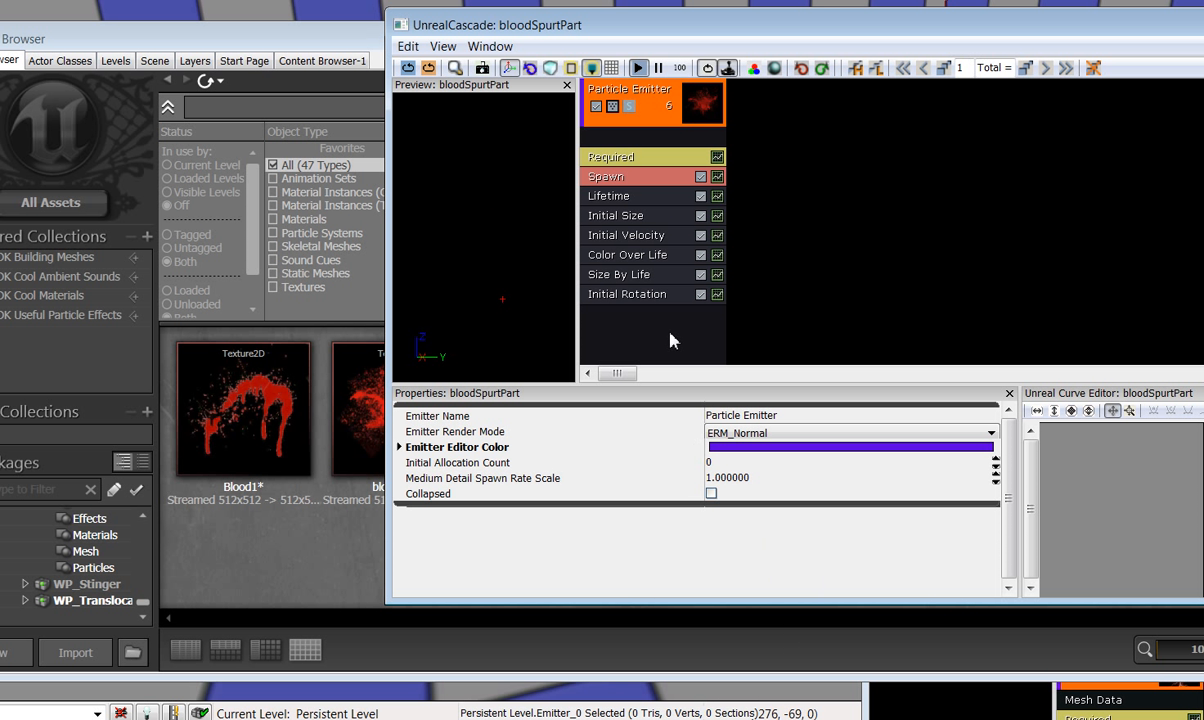
Step: Set the Start Rotation distribution's Max to 360 in the Initial Rotation module
{"action": "left_click", "coordinate": [650, 295]}
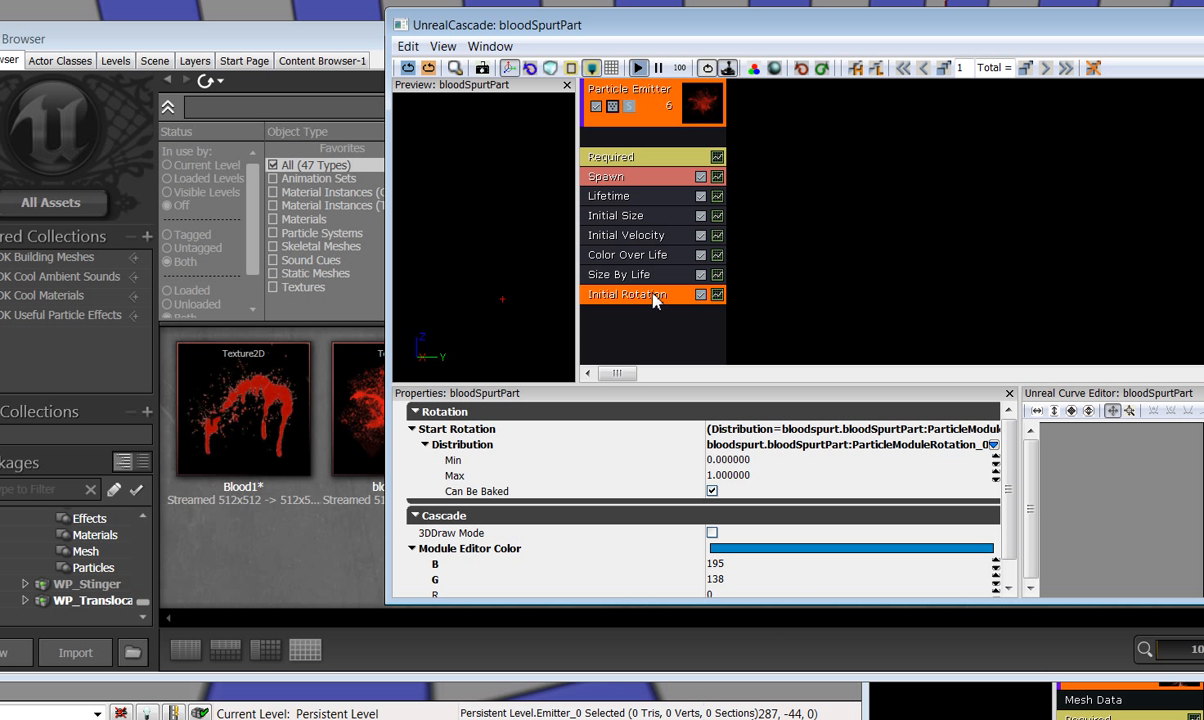
{"action": "left_click", "coordinate": [752, 477]}
{"action": "type", "text": "3"}
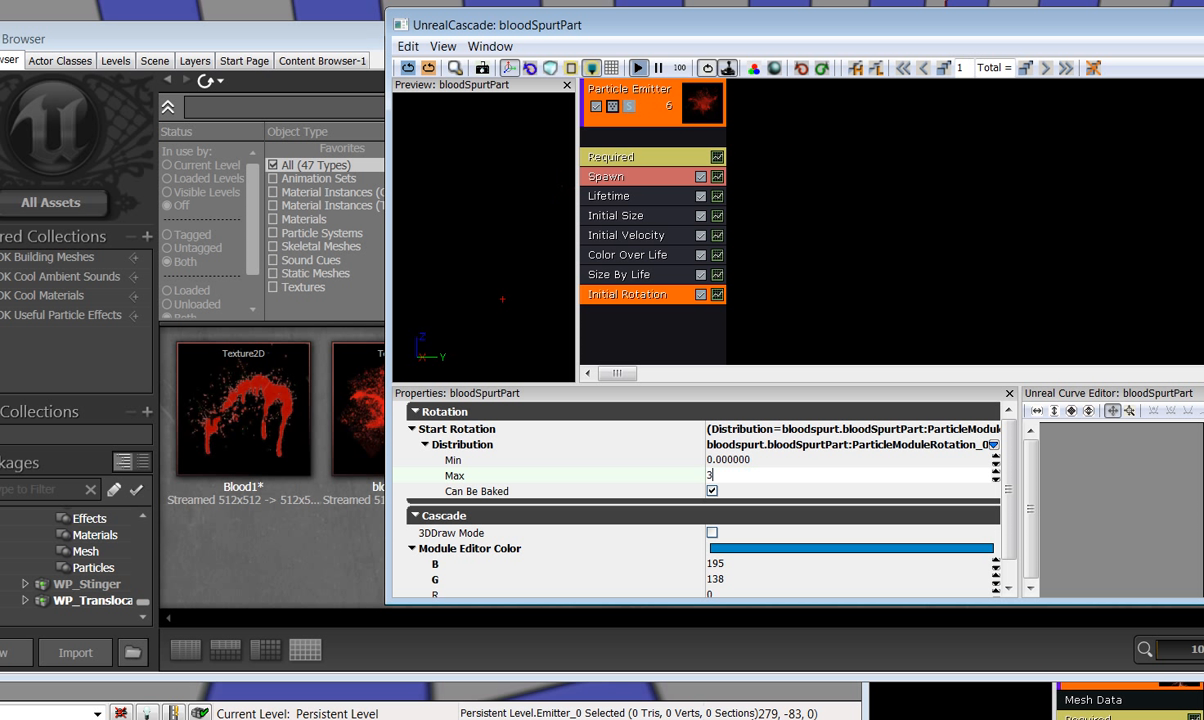
{"action": "type", "text": "60"}
{"action": "left_click", "coordinate": [759, 460]}
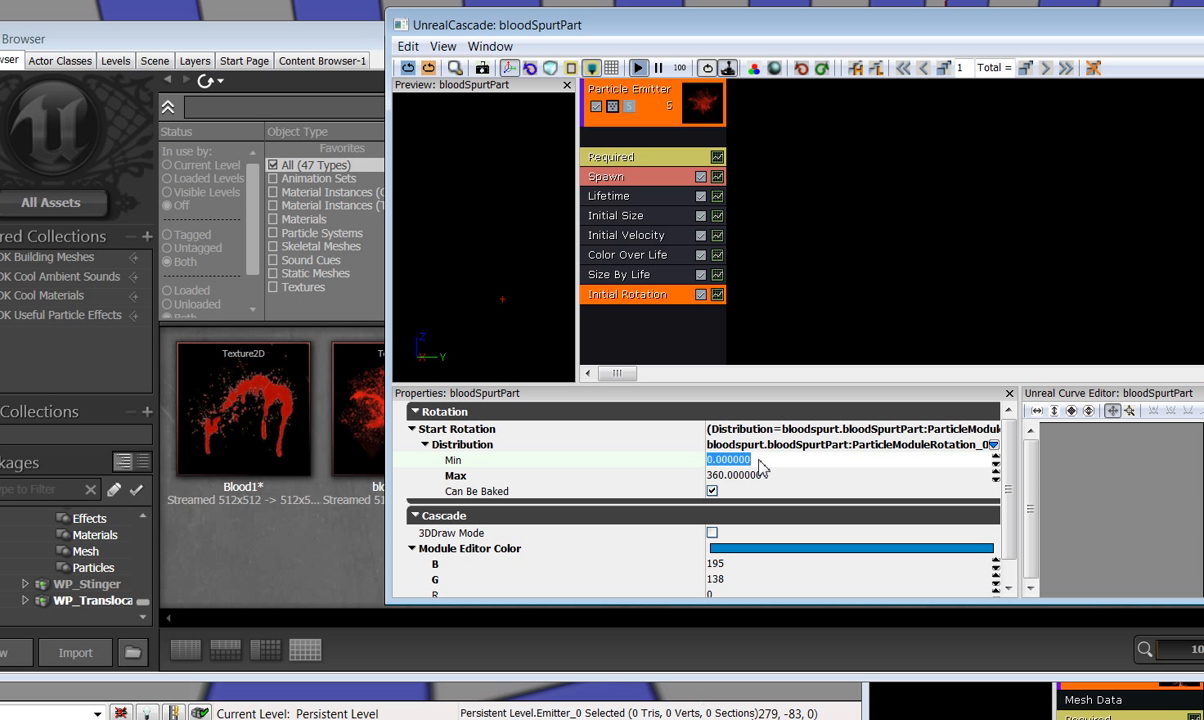